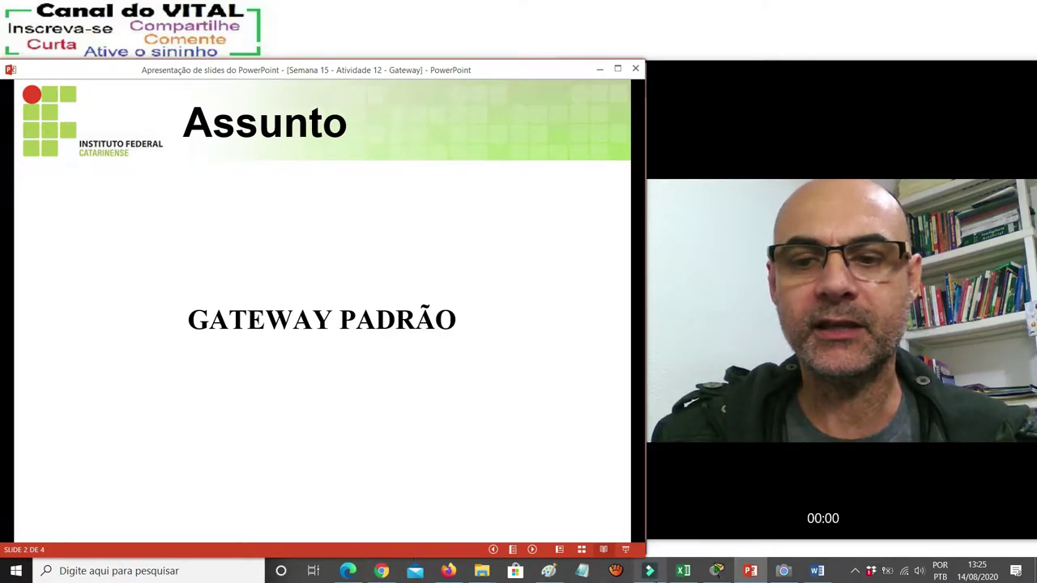
Switch to Cisco Packet Tracer and place two PCs side by side in the lower part of the workspace.
click(716, 571)
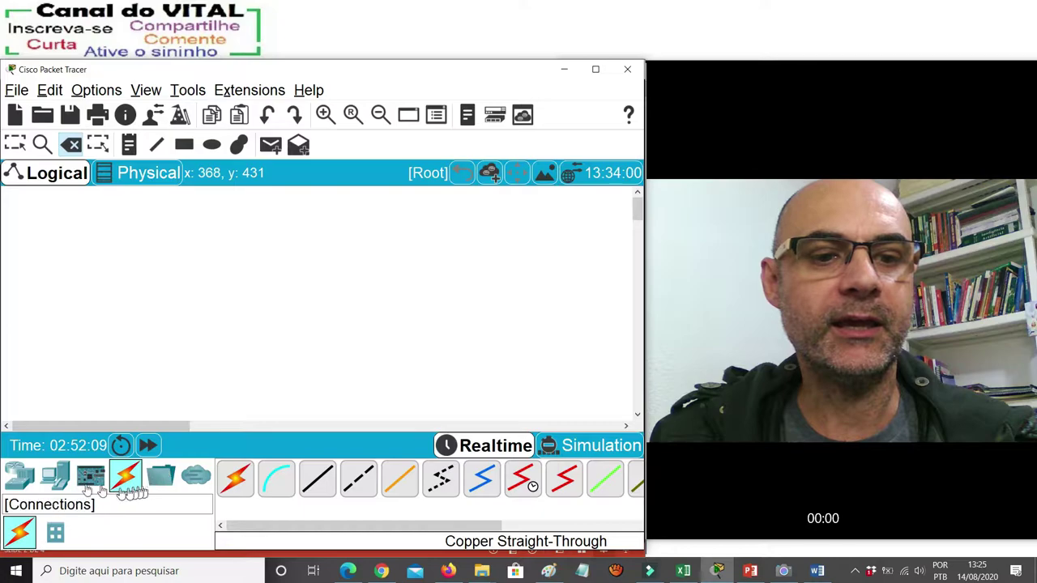
click(55, 477)
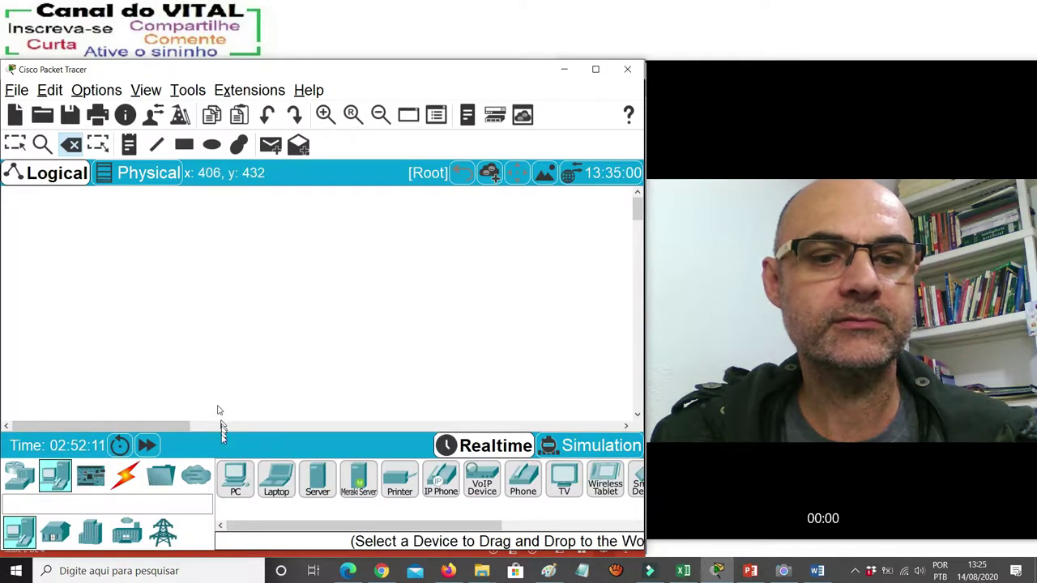
click(235, 478)
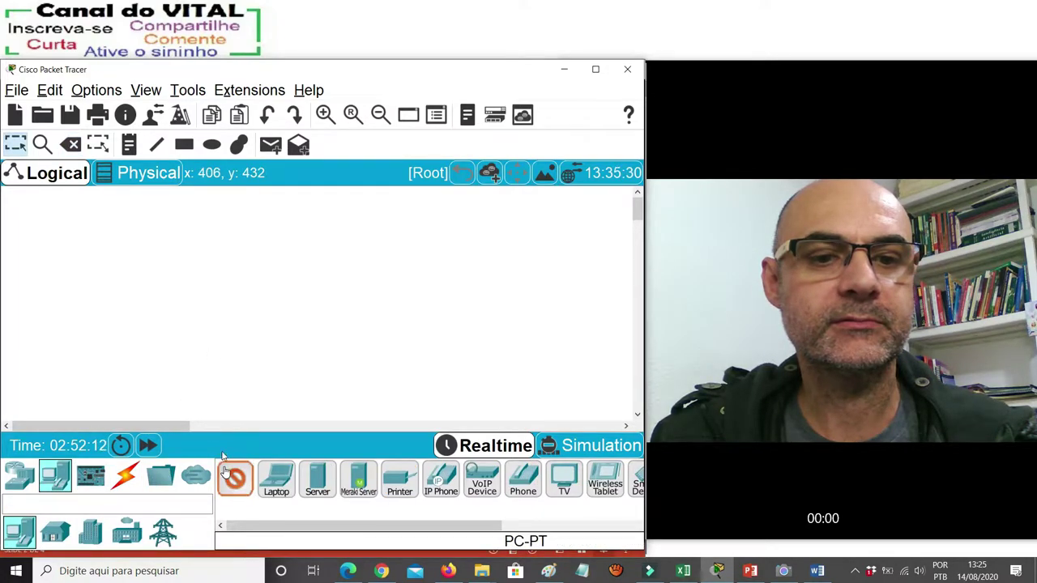
click(195, 350)
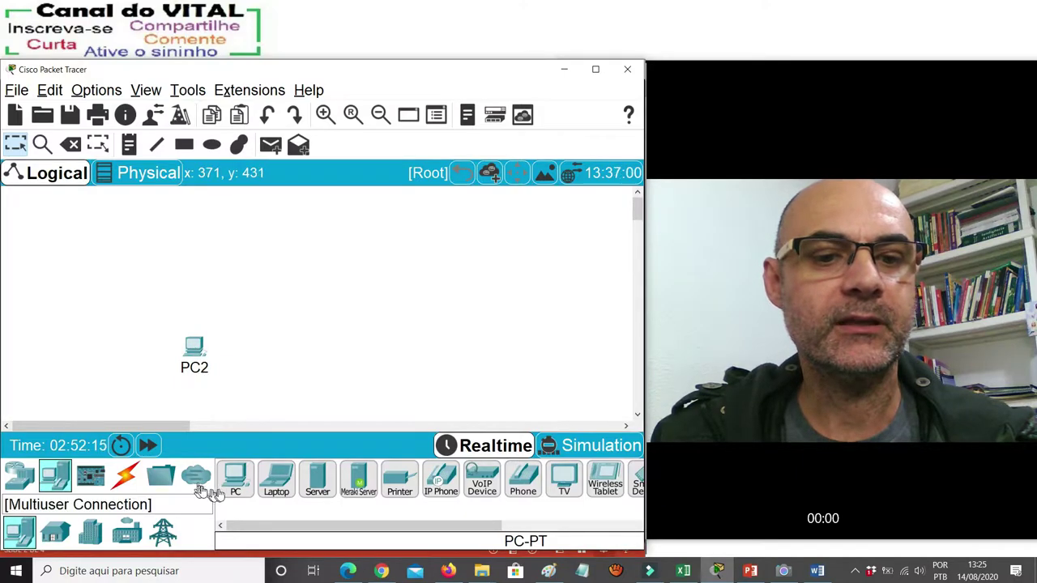
click(235, 477)
click(348, 358)
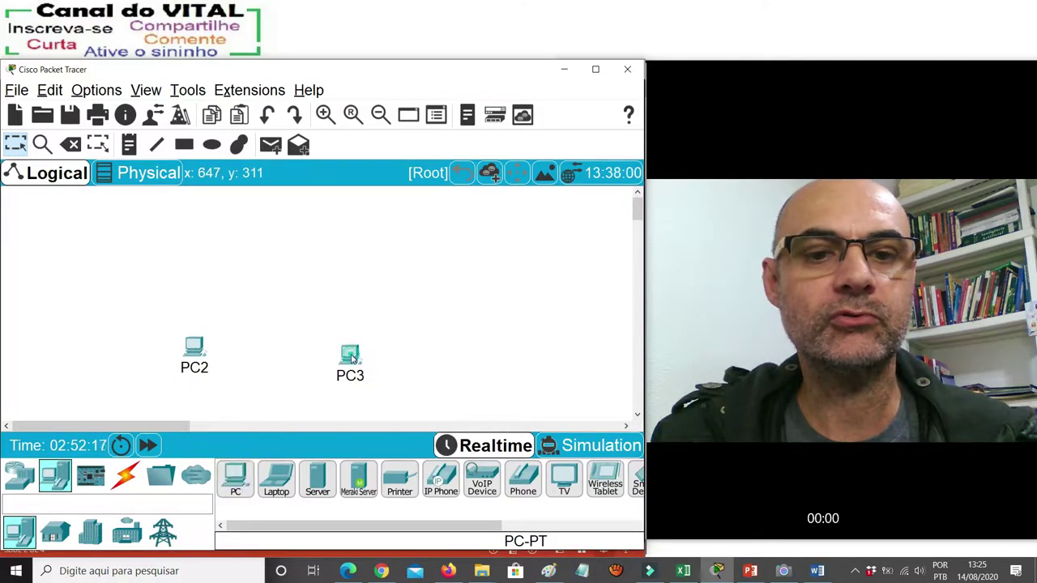
drag(354, 359, 358, 352)
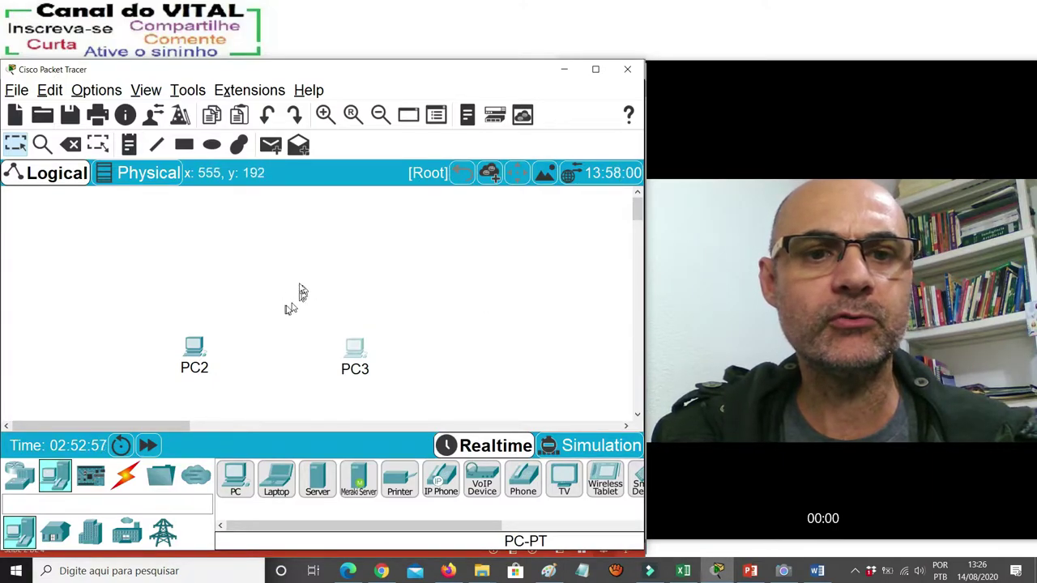
Add two 2960 switches side by side, above and between the two PCs.
click(22, 476)
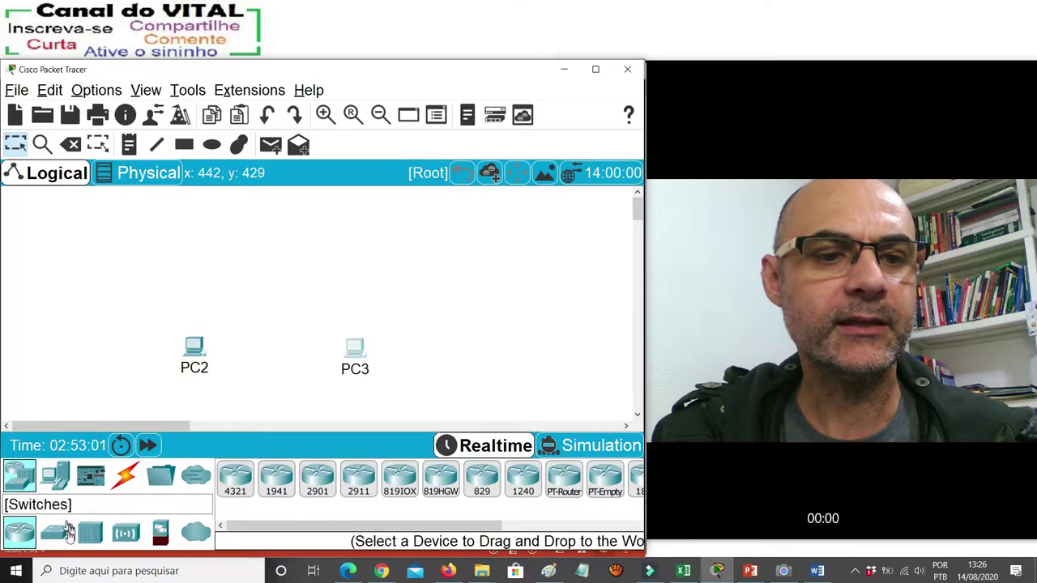
click(57, 532)
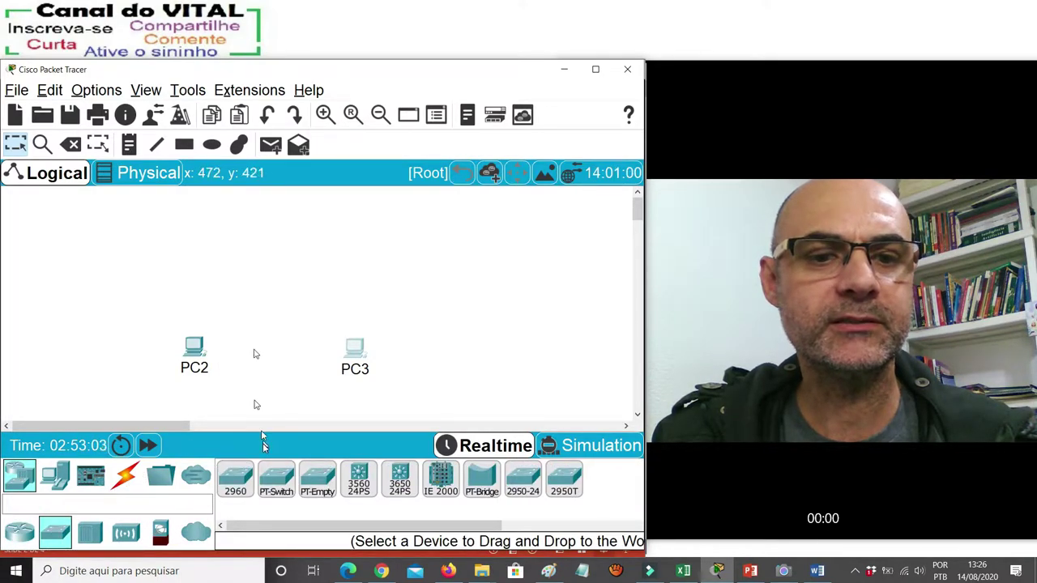
click(242, 473)
click(243, 284)
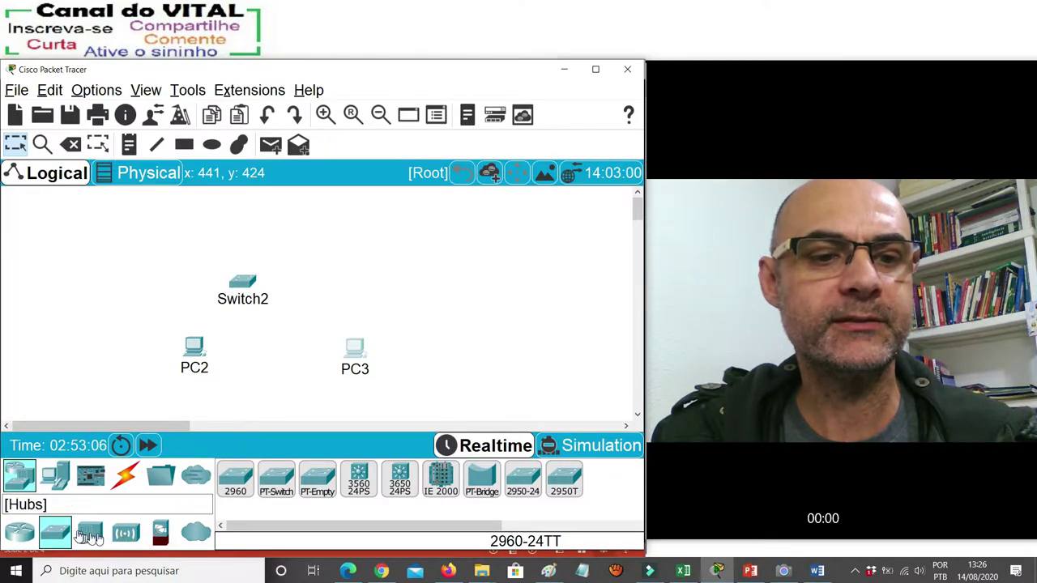
click(235, 478)
click(344, 298)
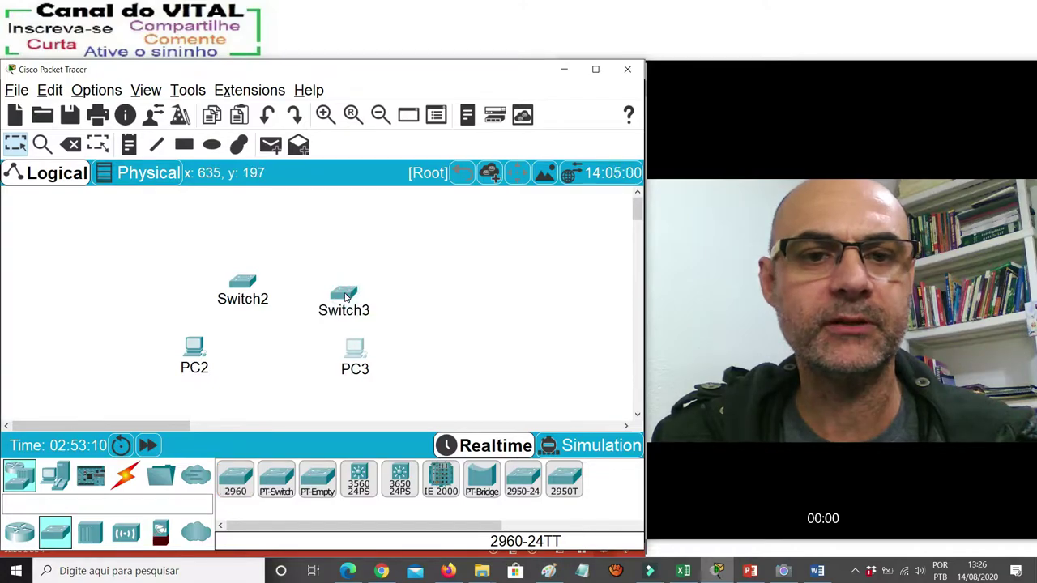
drag(347, 296, 306, 306)
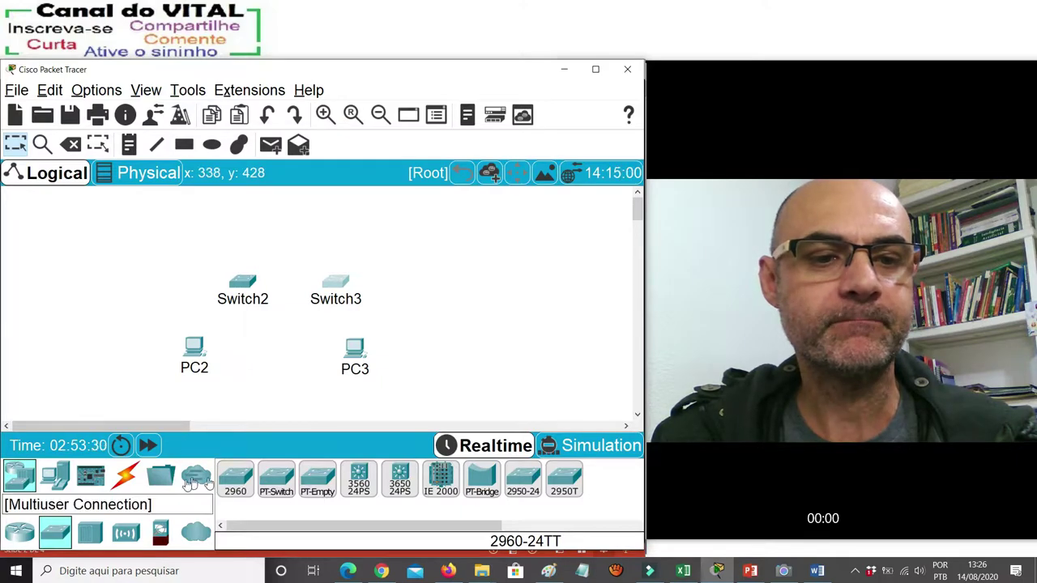
Add a 4321 router centred above the two switches.
click(19, 531)
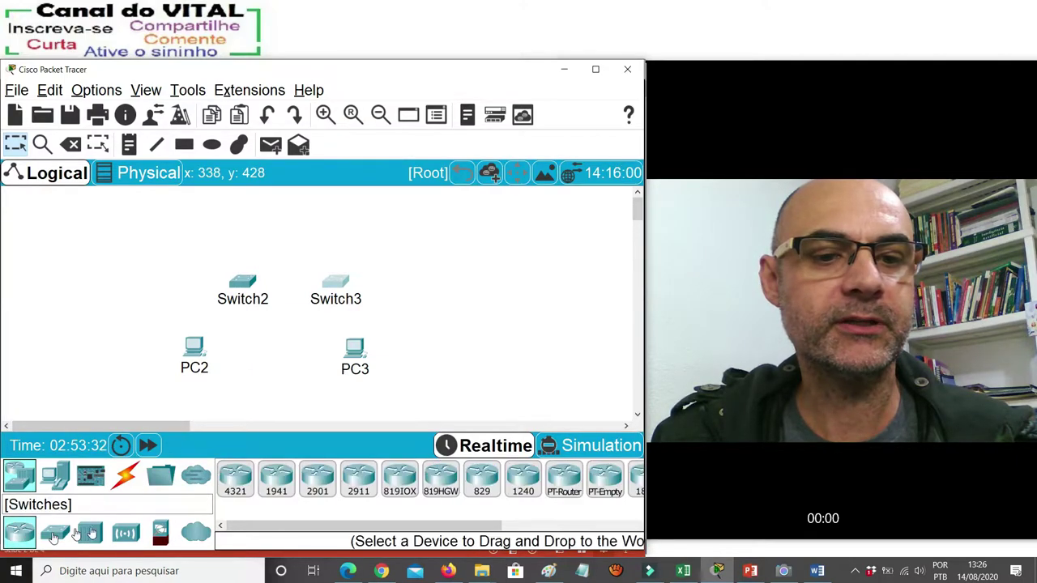
click(233, 486)
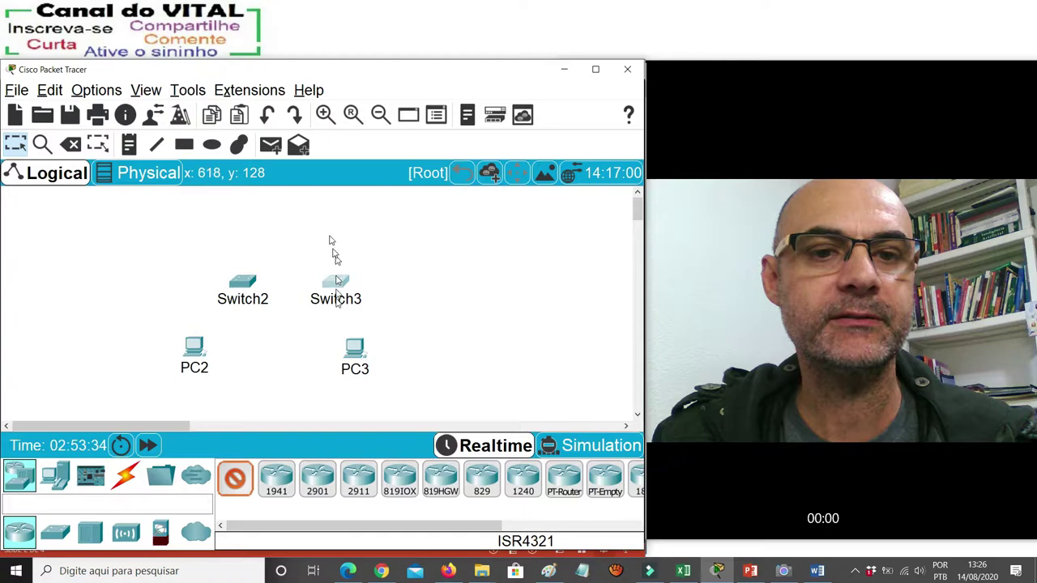
click(292, 240)
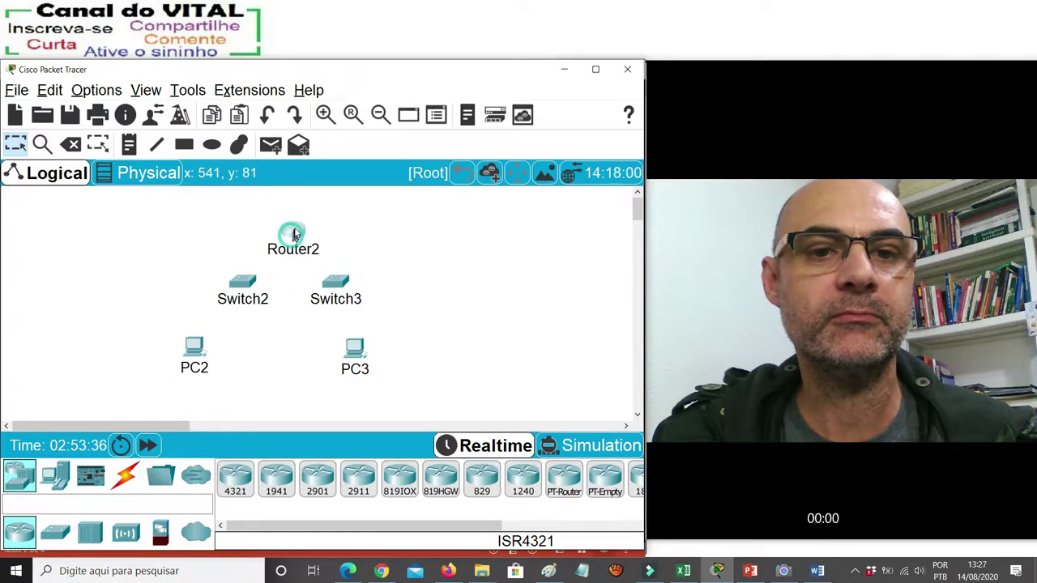
Spread out the PCs and switches into two separate branches, with the router centred above them.
drag(191, 355, 151, 367)
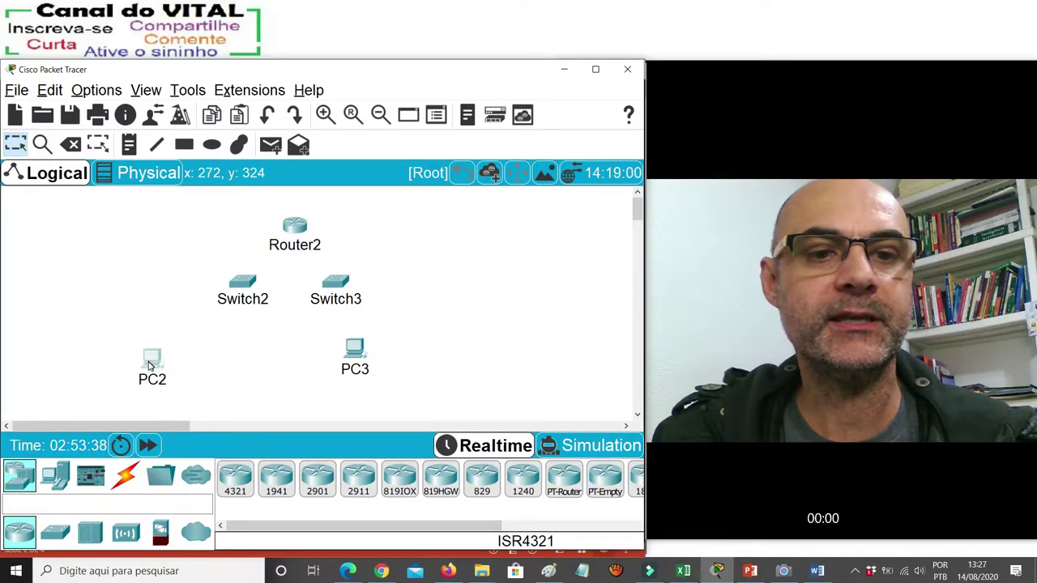
drag(248, 301, 182, 286)
drag(347, 348, 347, 364)
drag(328, 290, 348, 293)
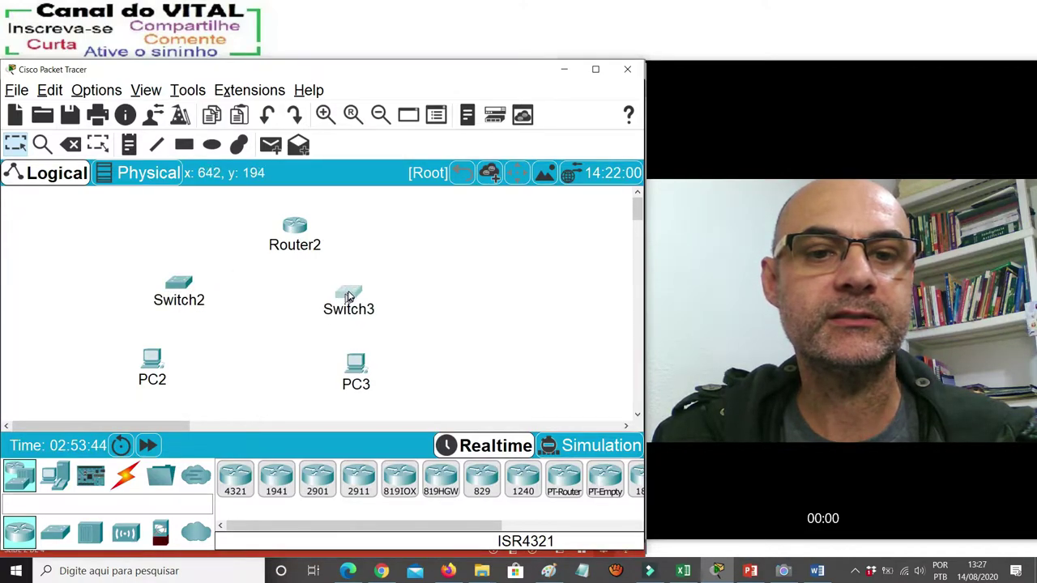
drag(290, 225, 274, 232)
drag(186, 296, 182, 298)
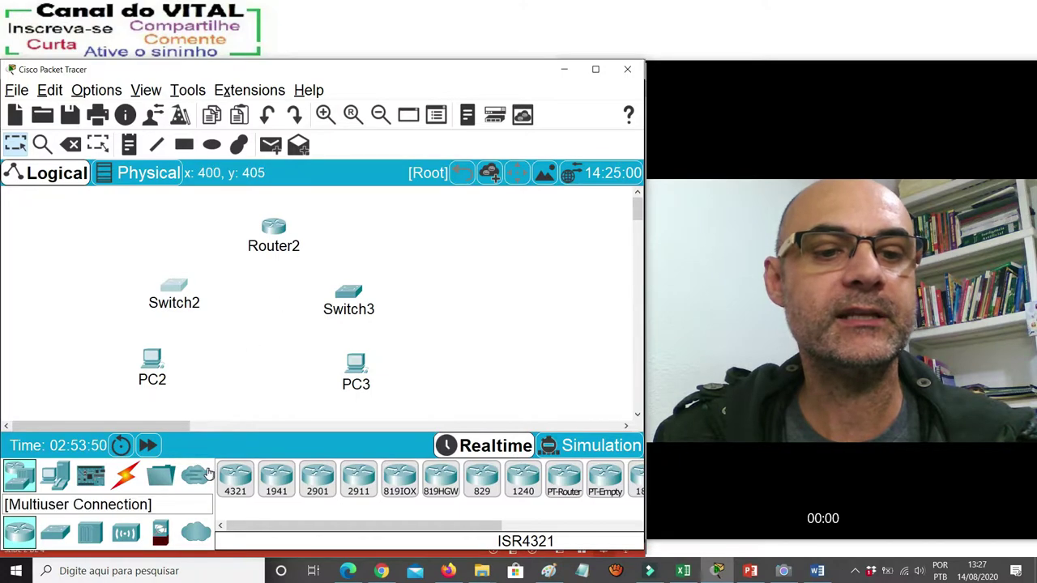
Connect PC2's FastEthernet0 to Switch2's FastEthernet0/1 with a copper straight-through cable.
click(127, 476)
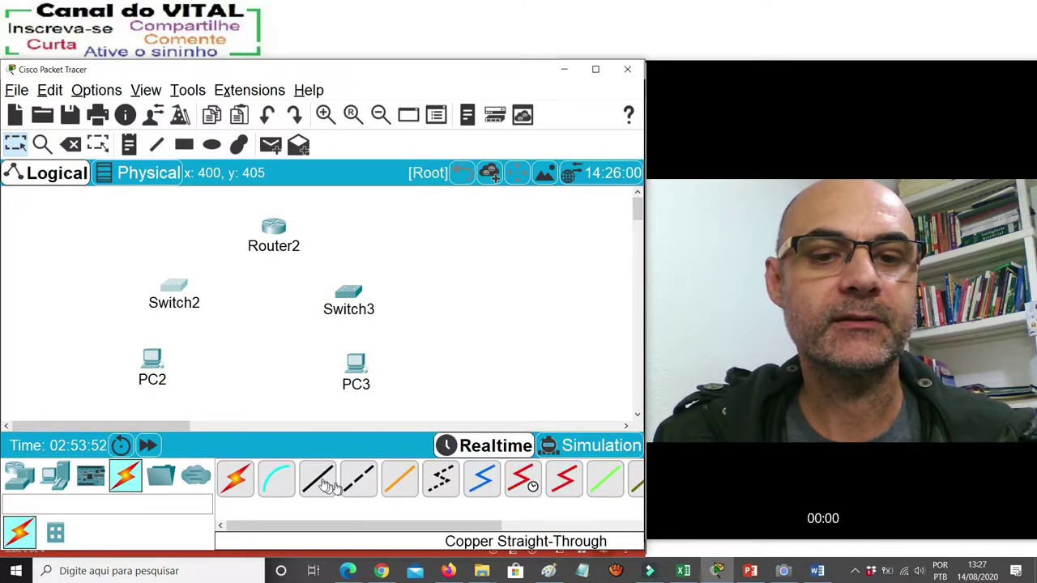
click(317, 480)
click(153, 359)
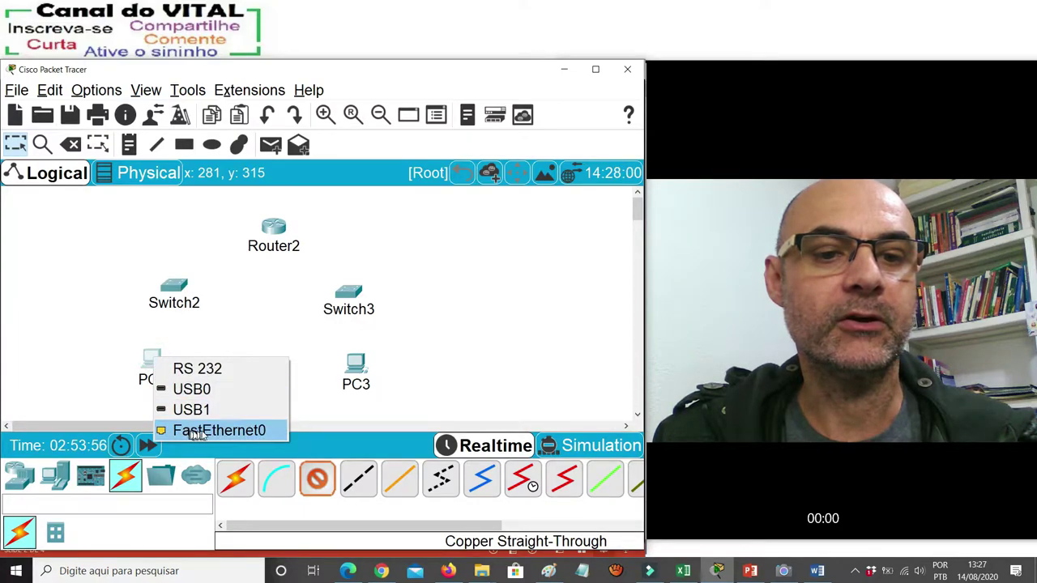
click(219, 430)
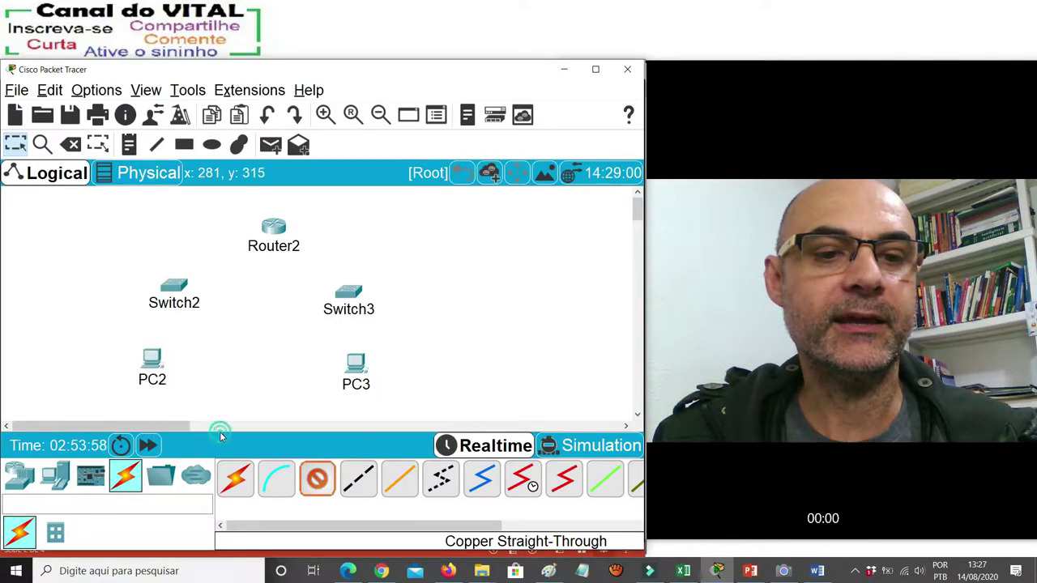
click(173, 292)
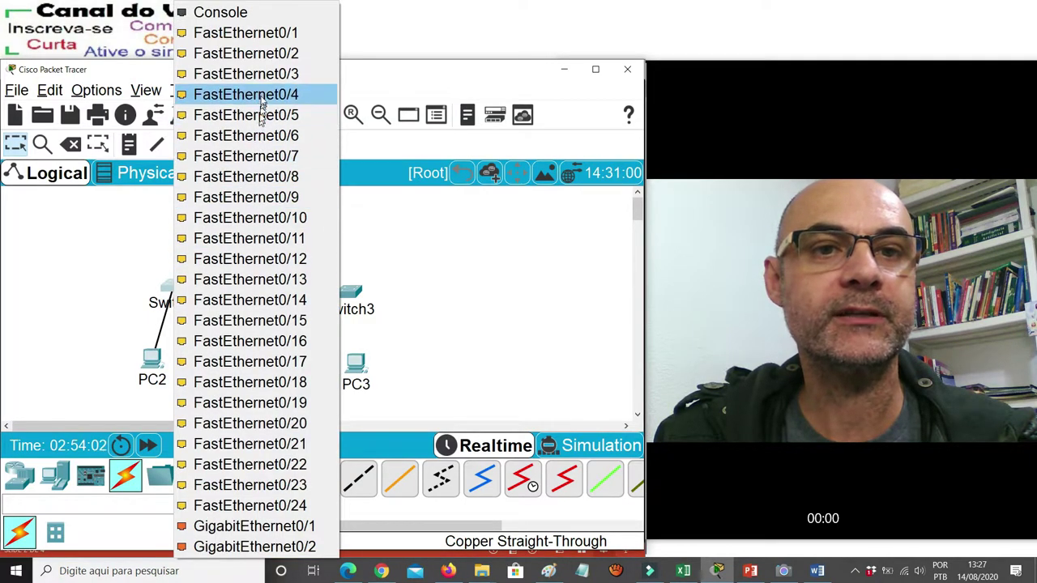
click(265, 37)
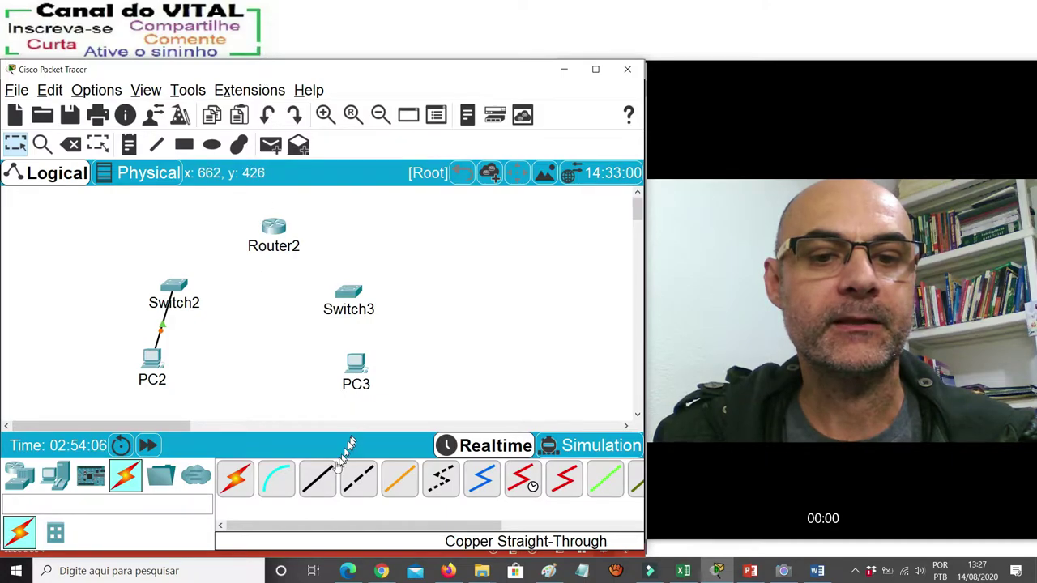
Connect PC3's FastEthernet0 to Switch3's FastEthernet0/1 with a copper straight-through cable, and fast-forward the simulation time.
click(317, 478)
click(358, 366)
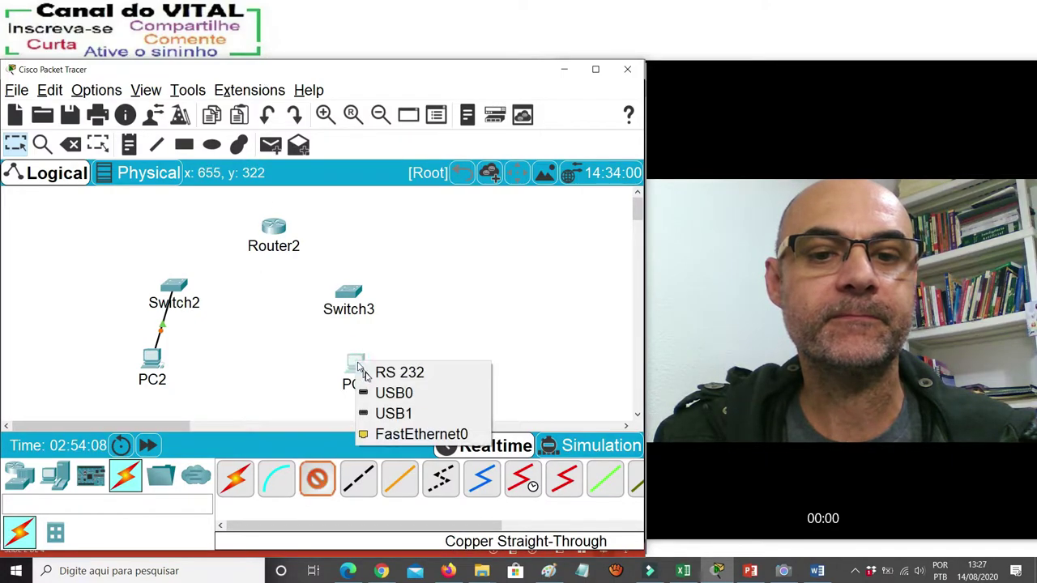
click(381, 433)
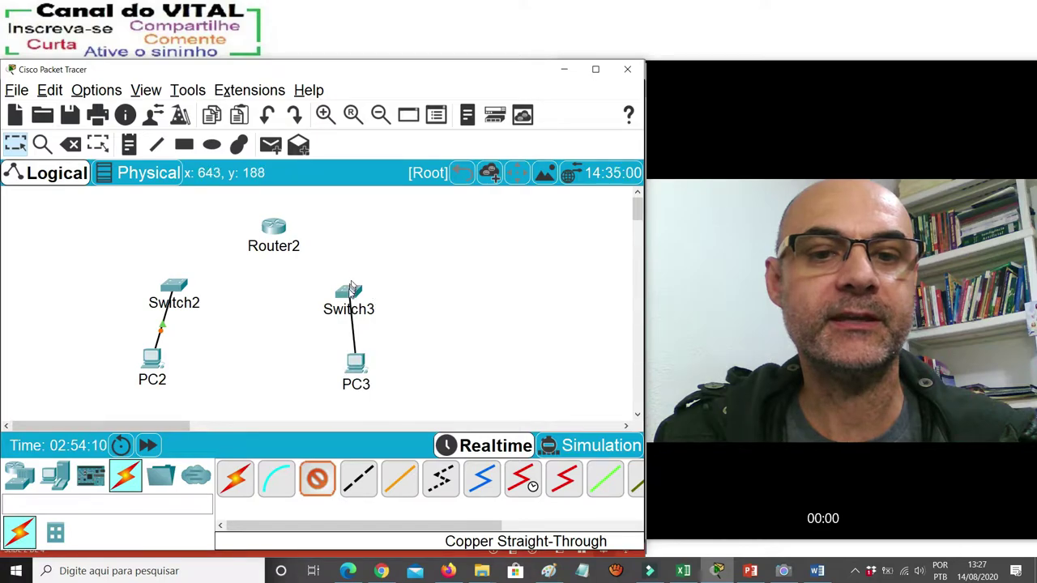
click(350, 288)
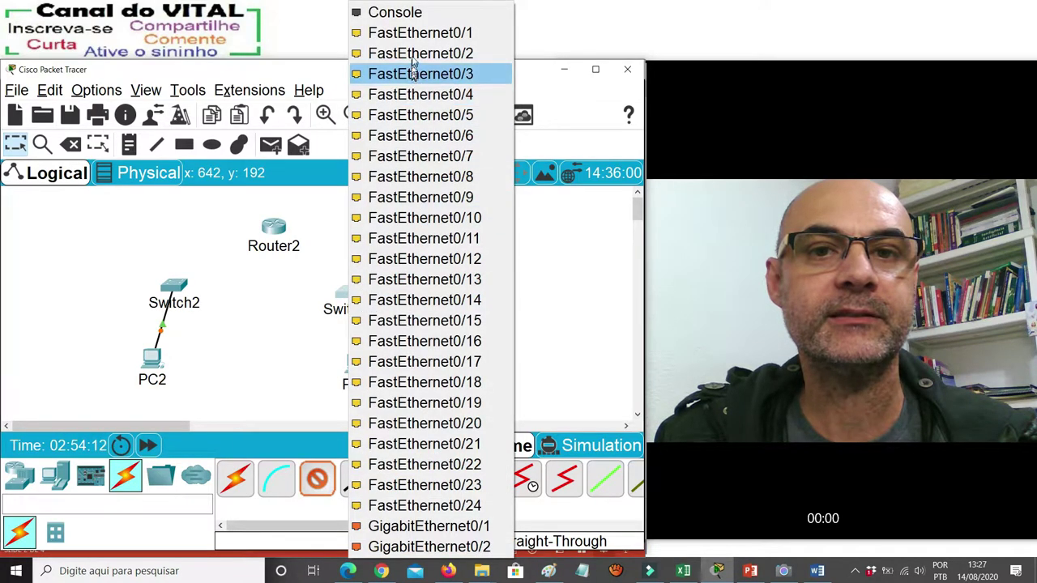
click(415, 32)
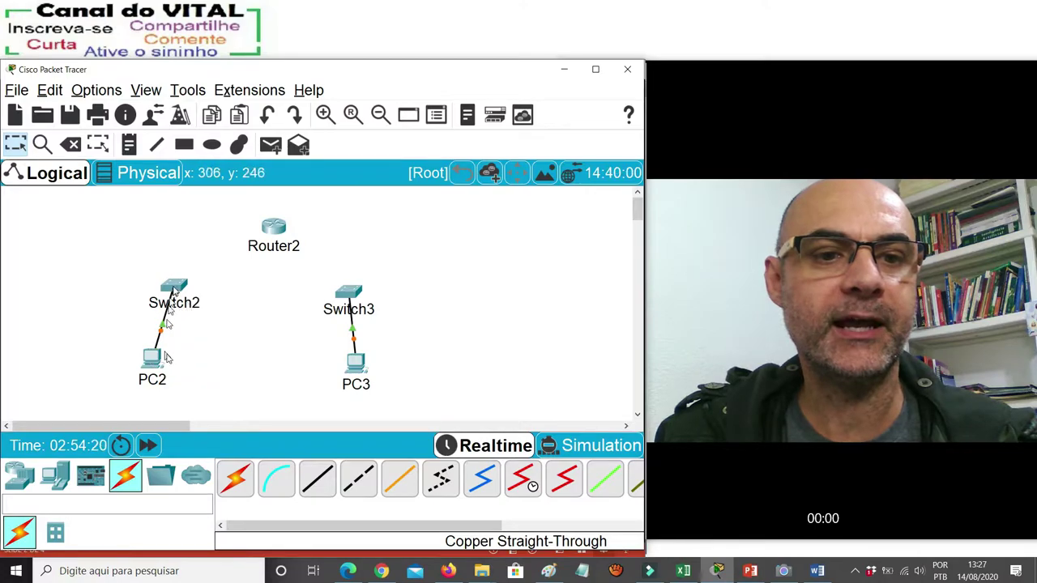
click(147, 446)
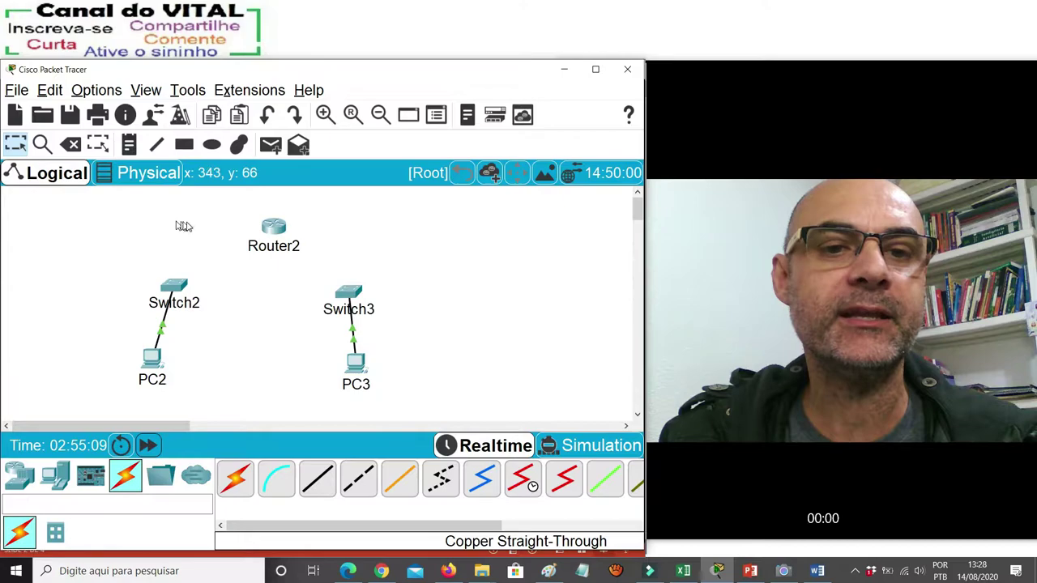
Connect Switch2's GigabitEthernet0/1 to Router2's GigabitEthernet0/0/0 with a copper straight-through cable.
mouse_move(264, 229)
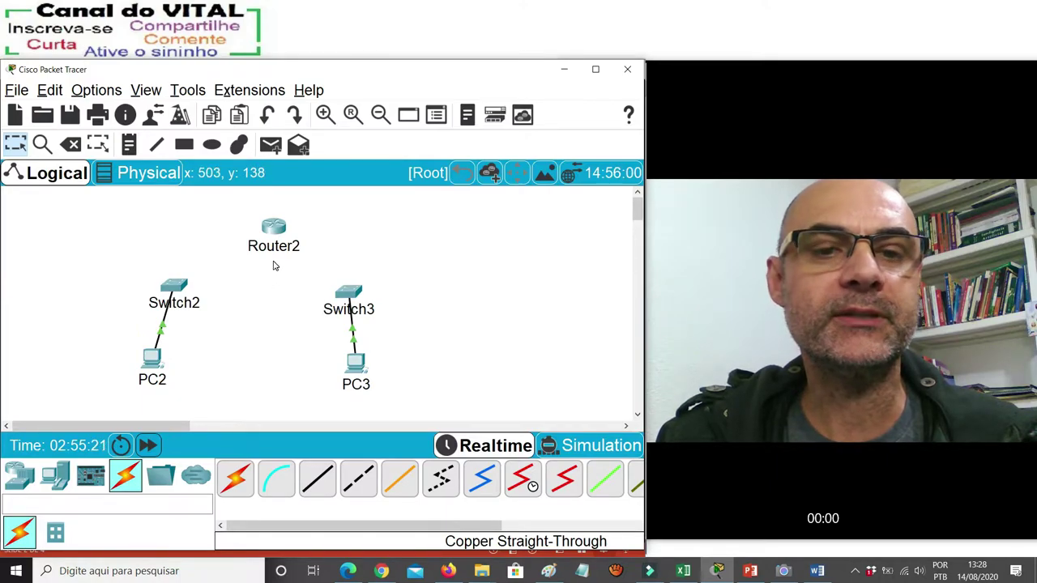
mouse_move(274, 264)
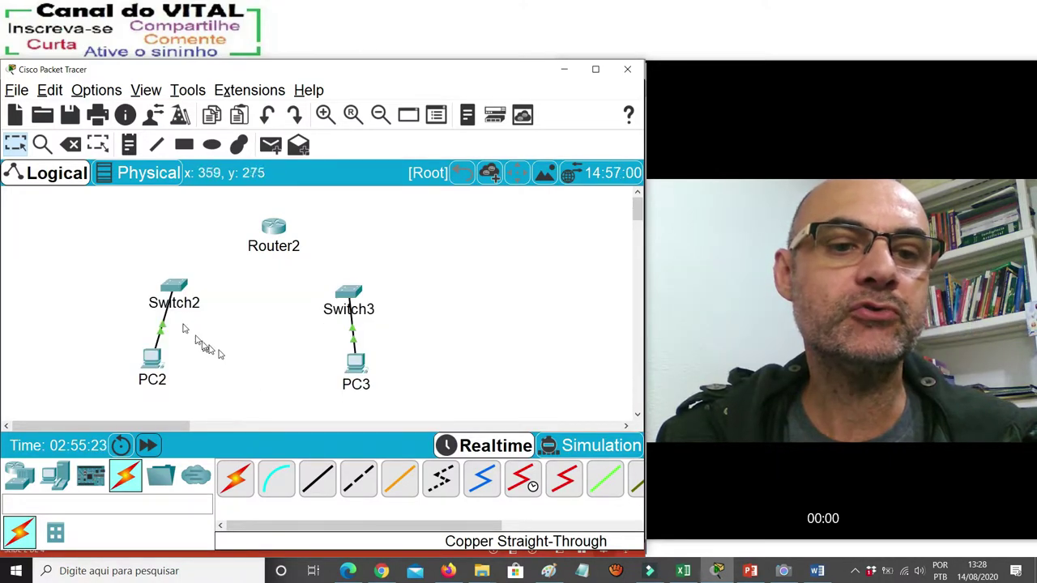
mouse_move(182, 327)
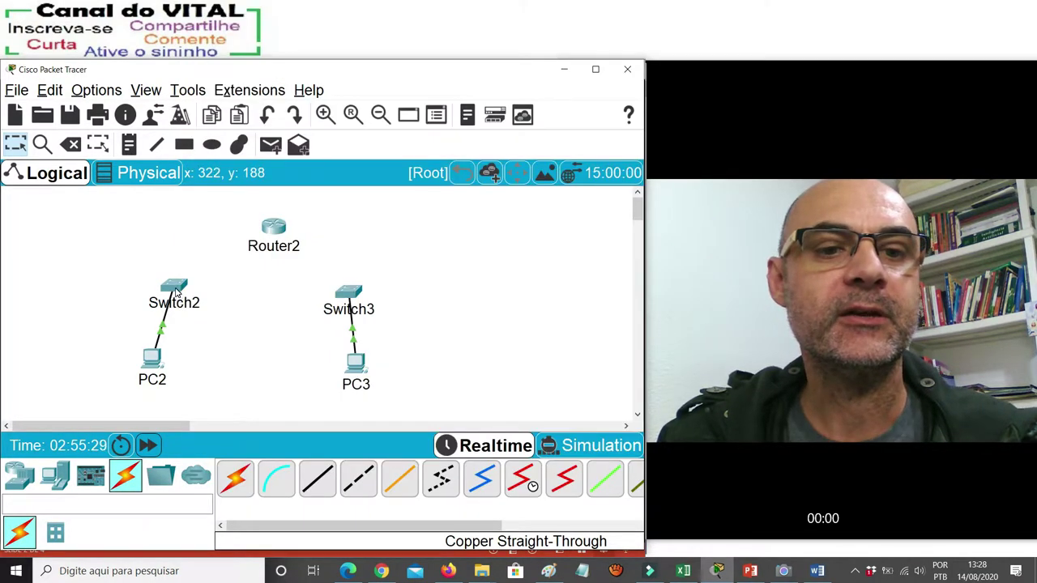
mouse_move(175, 296)
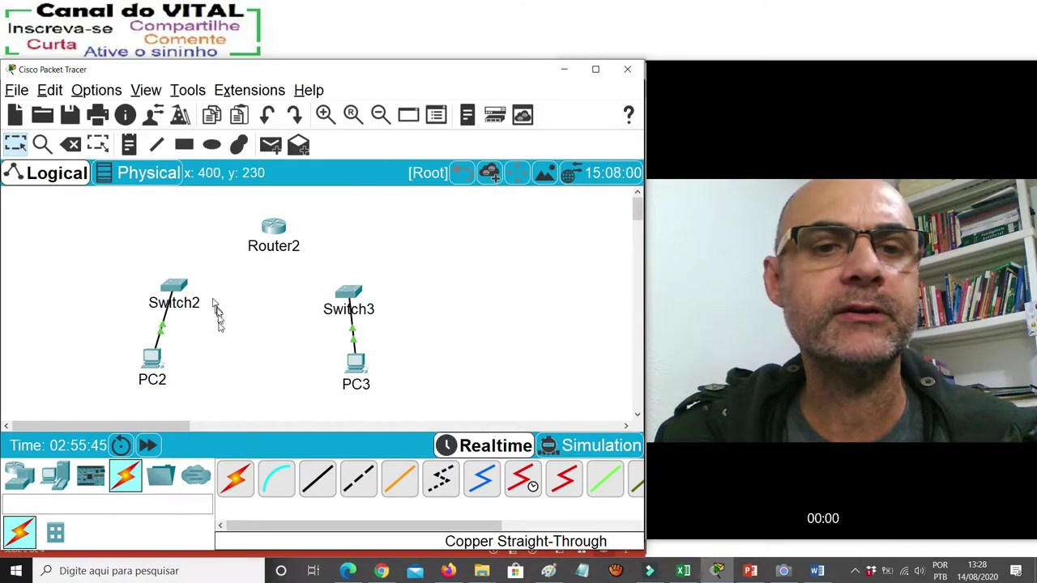
click(321, 490)
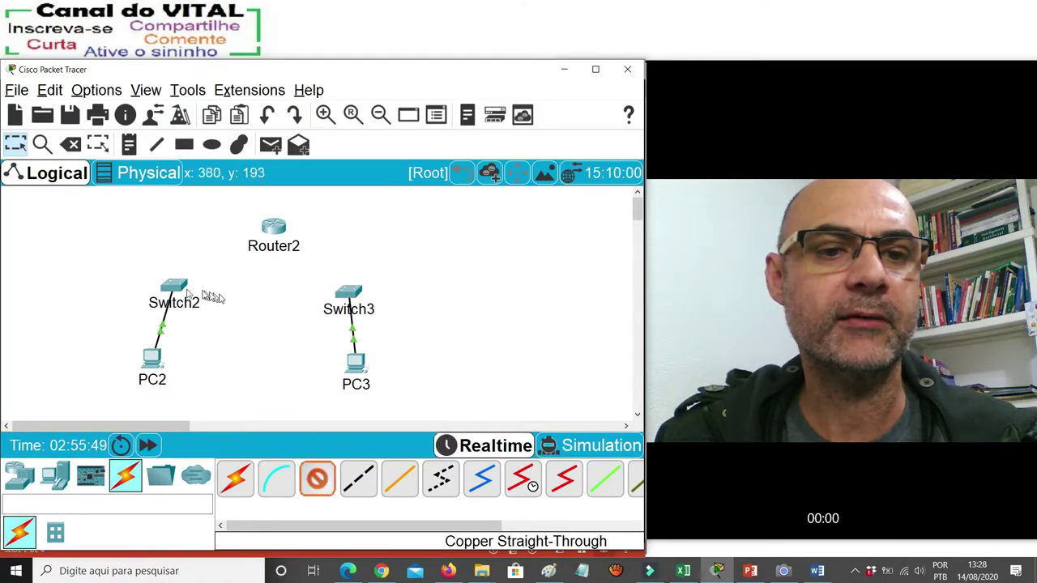
click(172, 290)
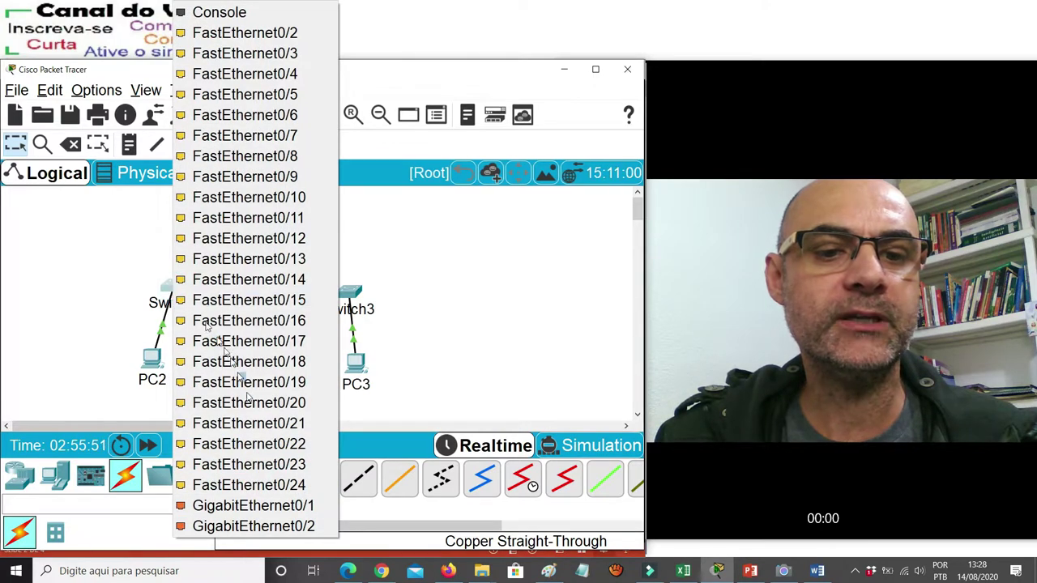
click(275, 506)
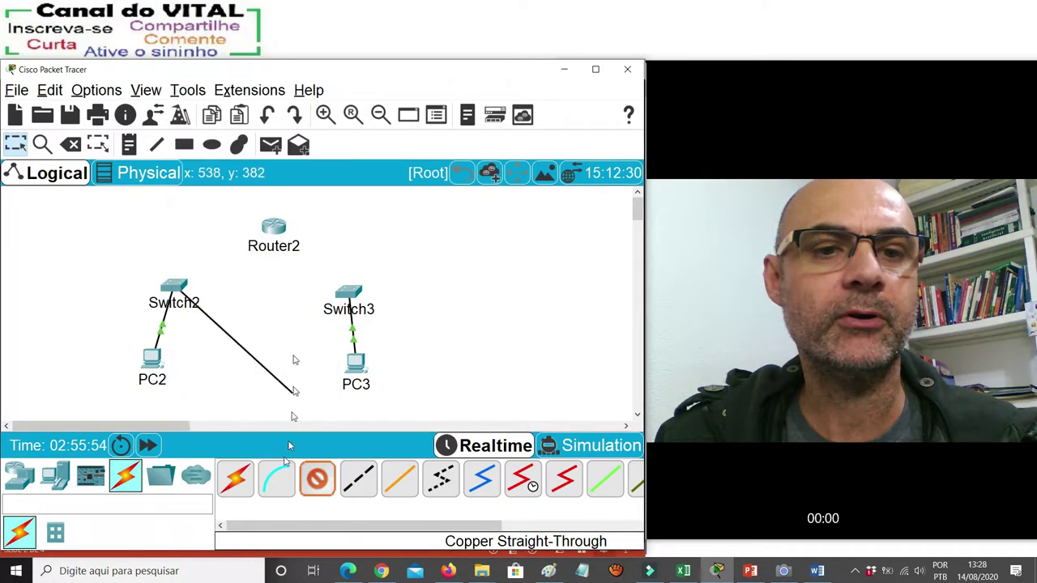
click(275, 230)
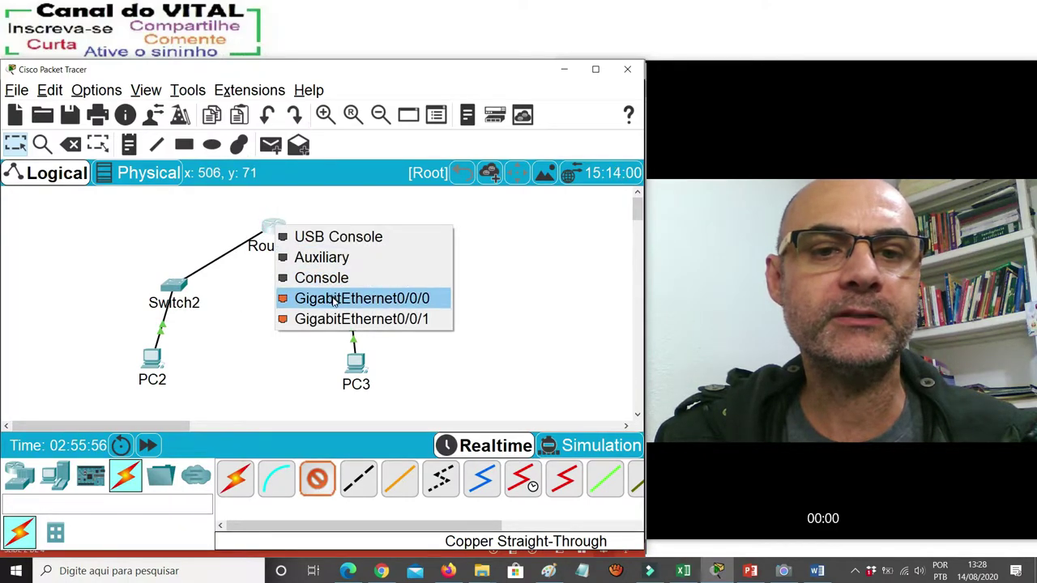
click(427, 300)
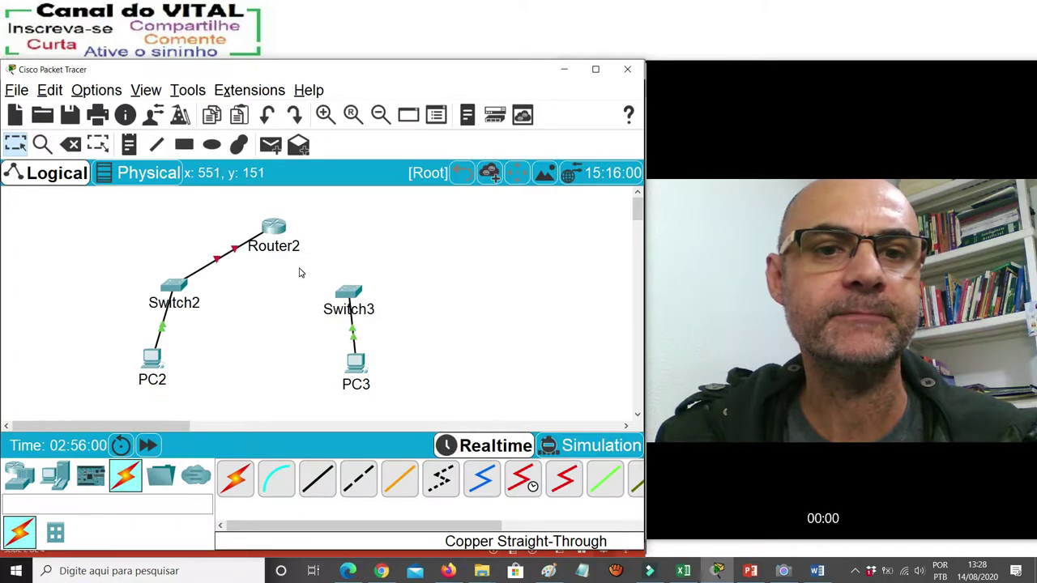
Connect Switch3's GigabitEthernet0/1 to Router2's GigabitEthernet0/0/1 with a copper straight-through cable.
click(316, 478)
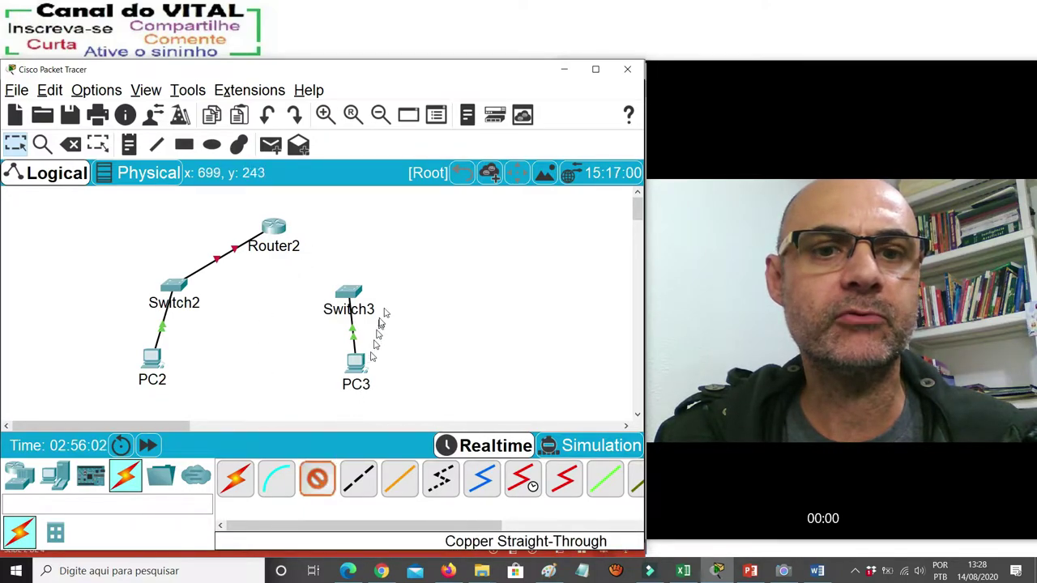
click(350, 295)
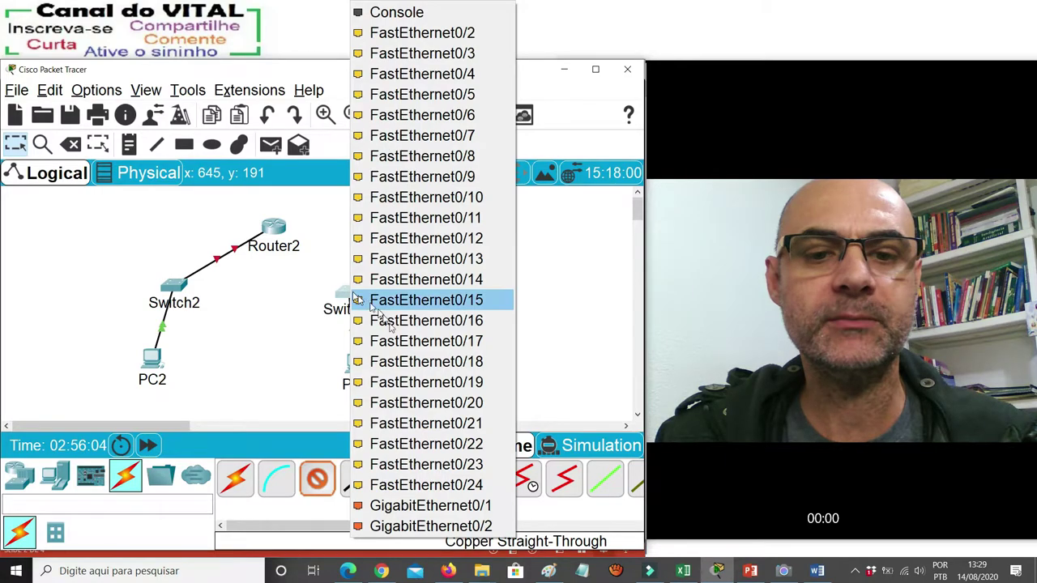
click(430, 507)
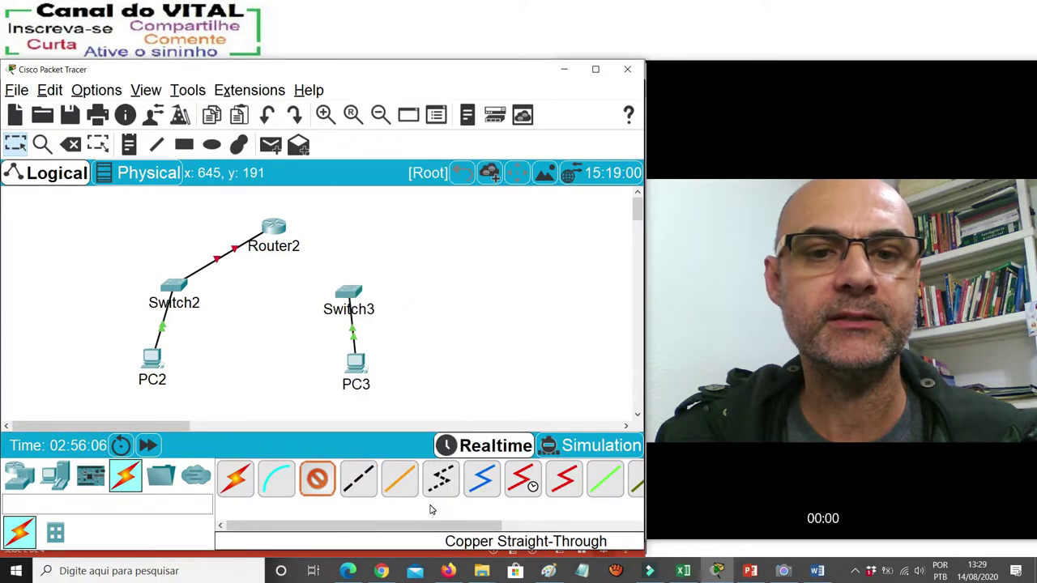
click(272, 228)
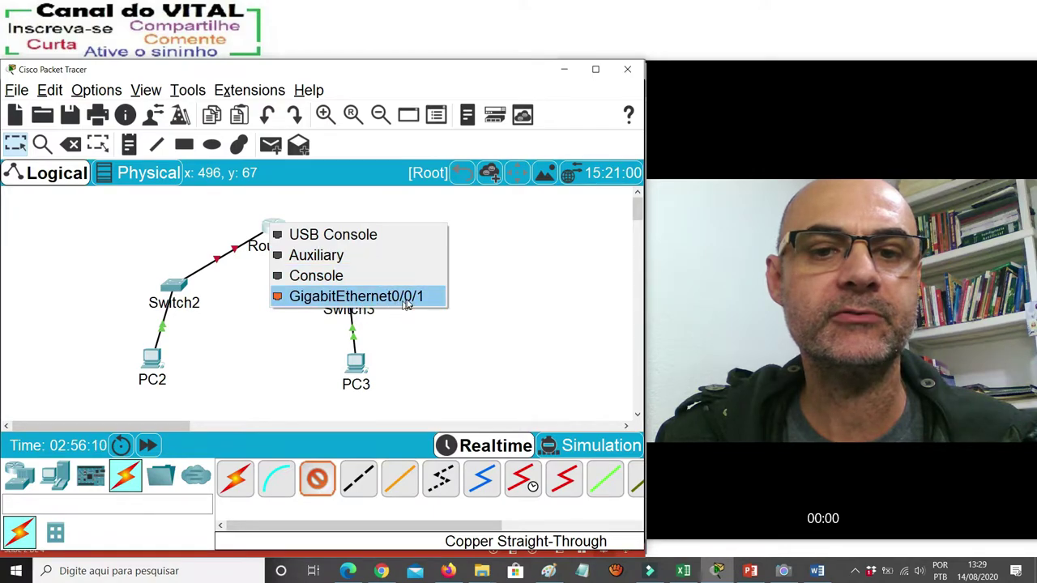
click(411, 296)
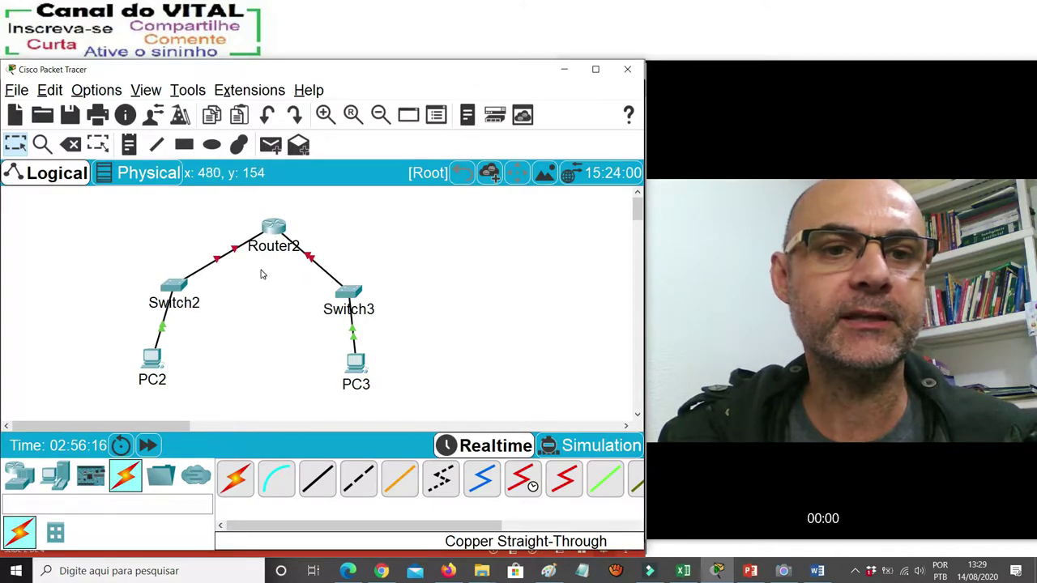
Line up each switch vertically with its PC on both branches below the router, and fast-forward the simulation time.
drag(354, 297, 363, 294)
drag(188, 289, 161, 287)
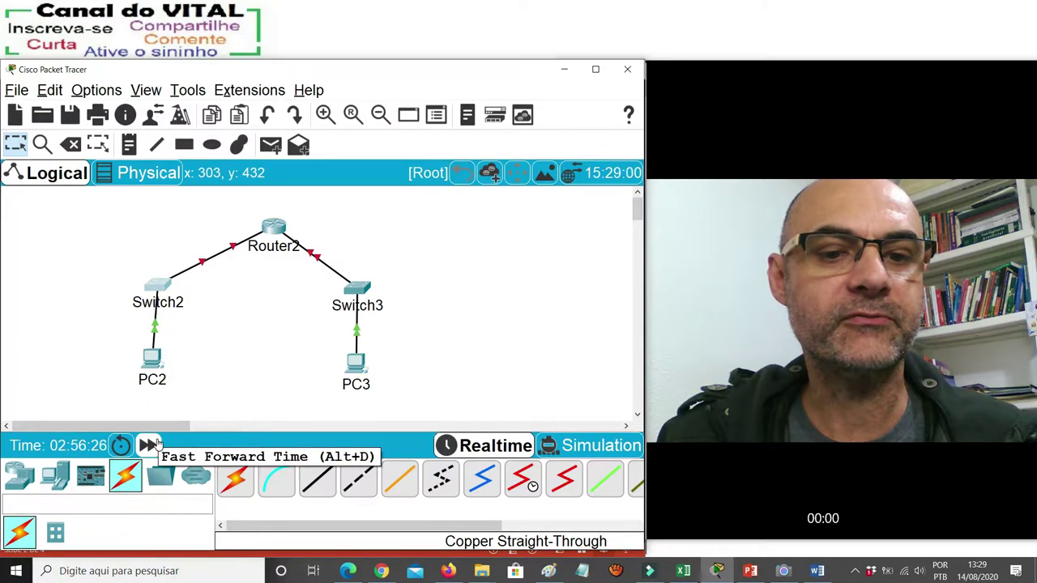
click(156, 444)
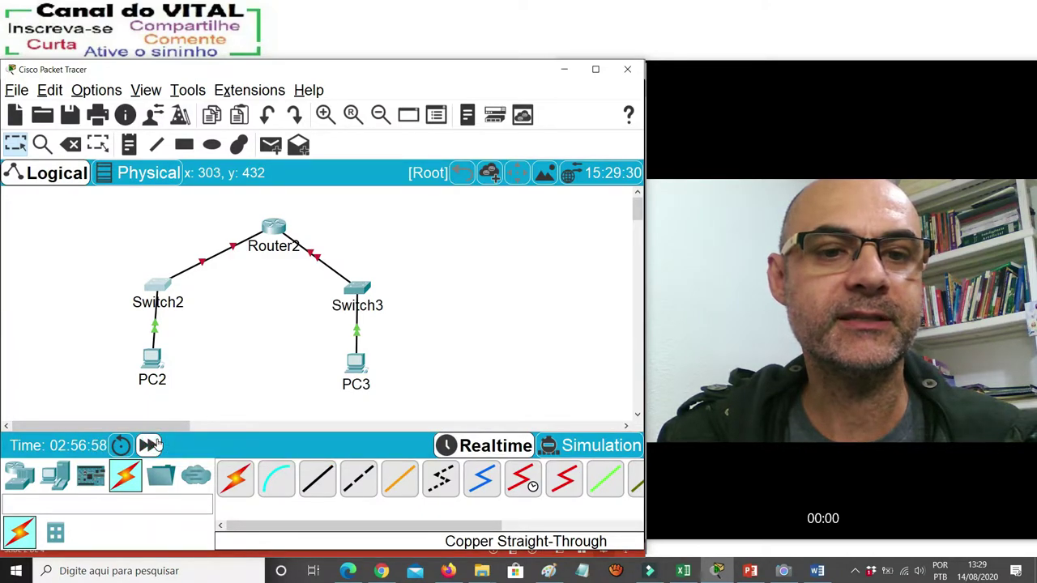
click(157, 445)
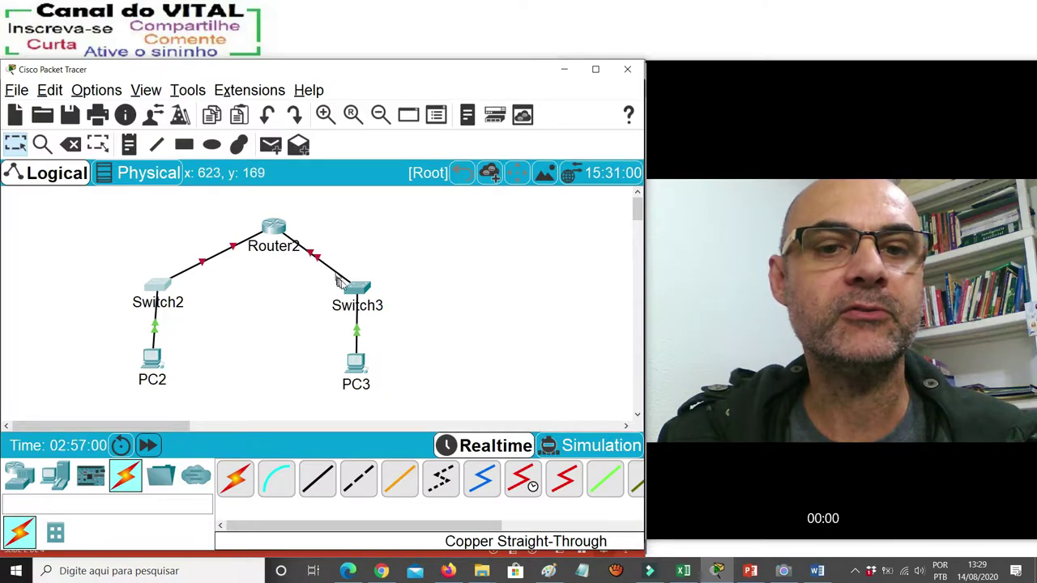
drag(352, 287, 355, 286)
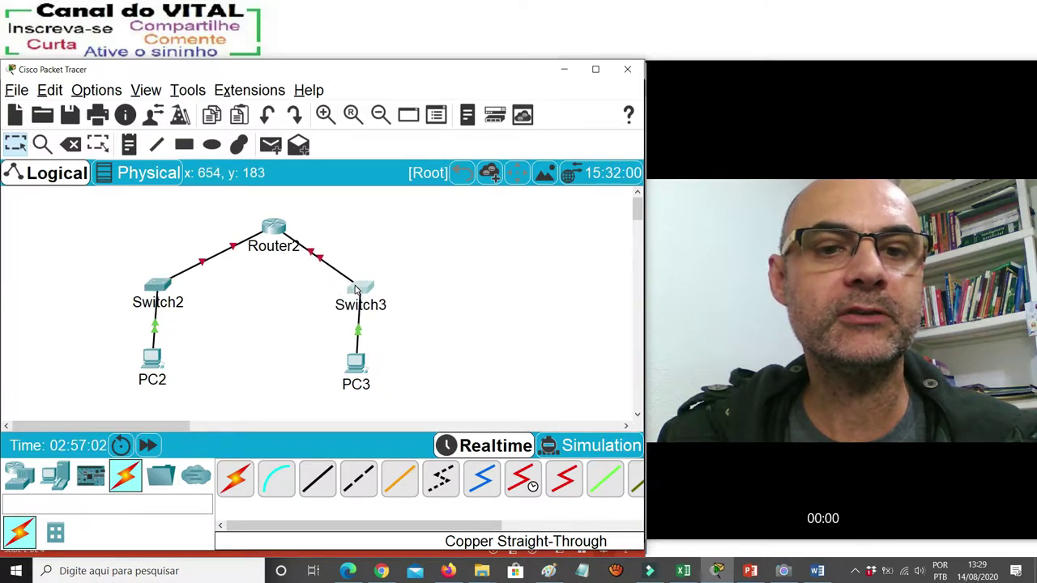
drag(351, 364, 362, 375)
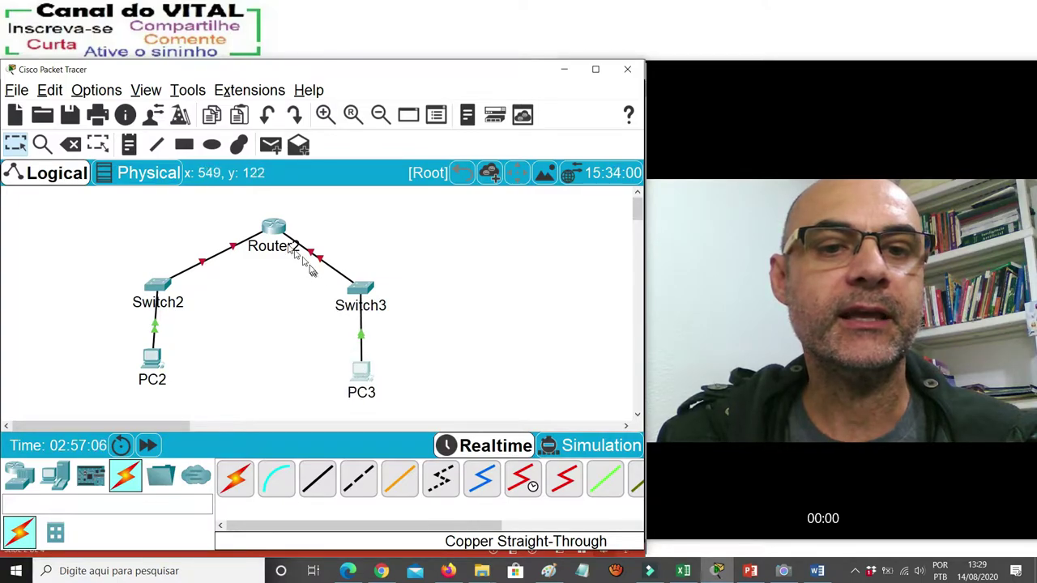
mouse_move(282, 233)
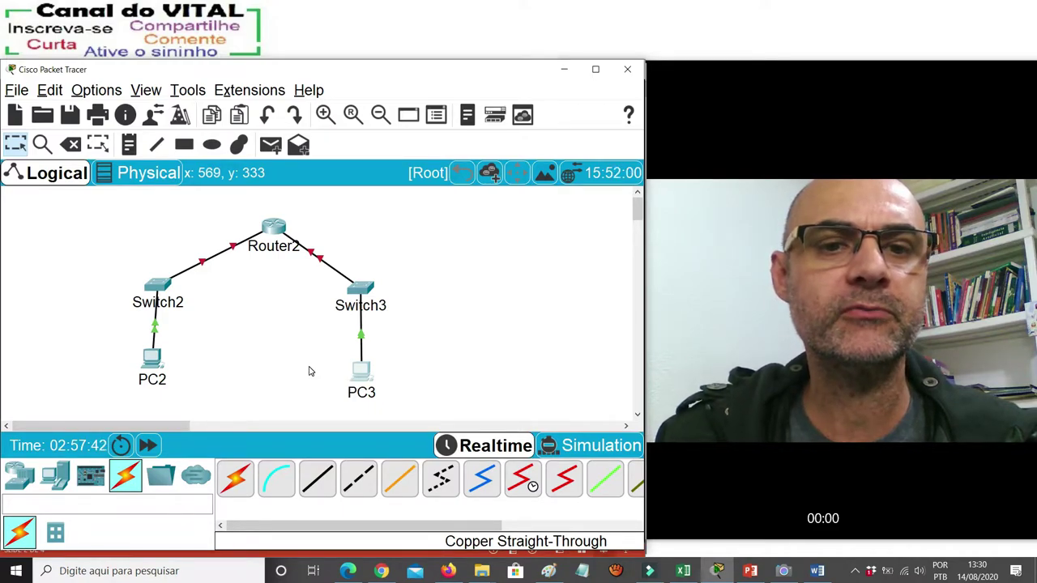
drag(152, 361, 155, 378)
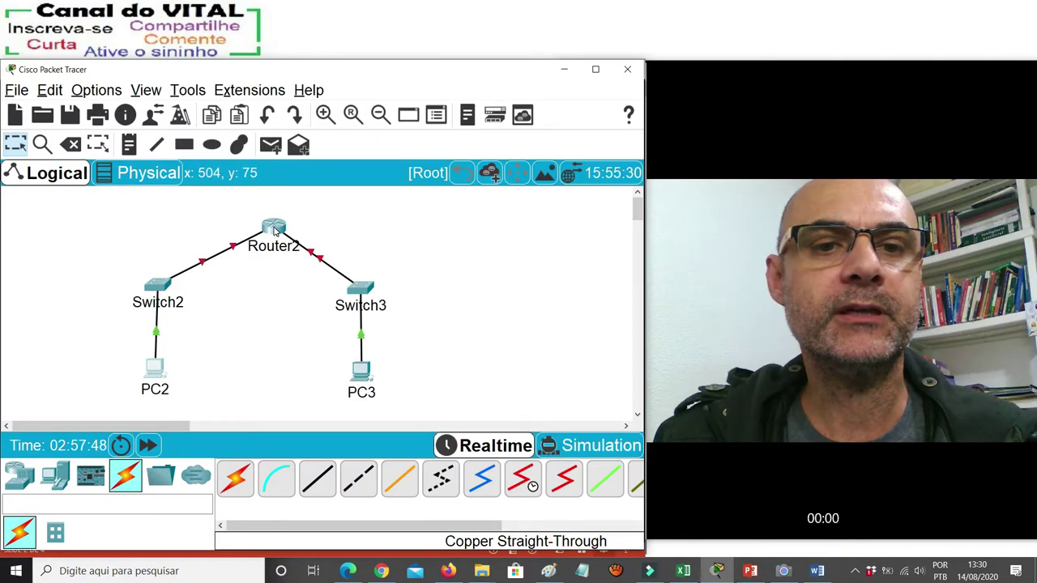
Turn on the port status of Router2's GigabitEthernet0/0/0 interface and uncover the topology to check its link to Switch2.
click(275, 231)
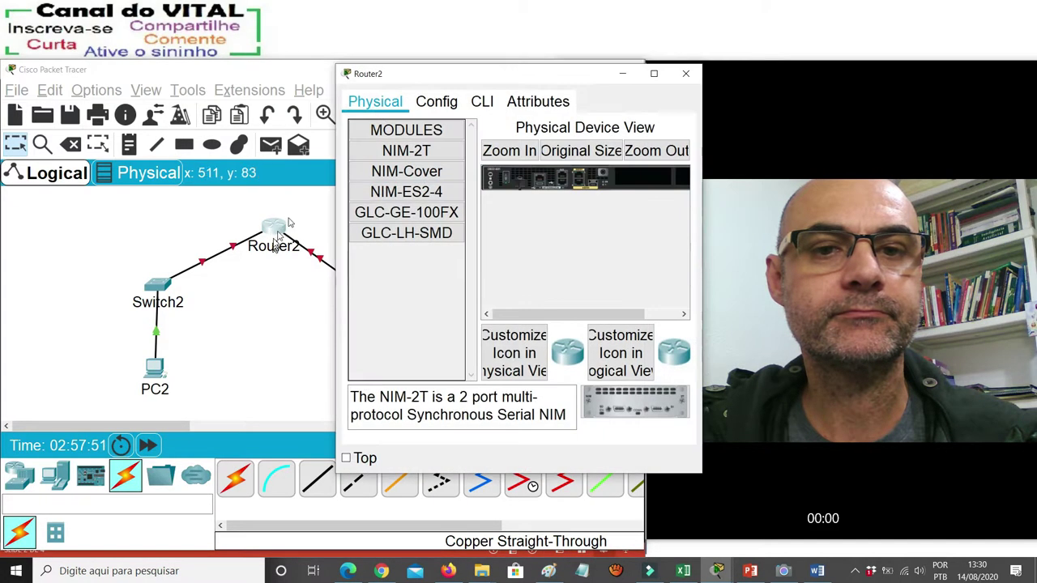
drag(497, 76, 509, 75)
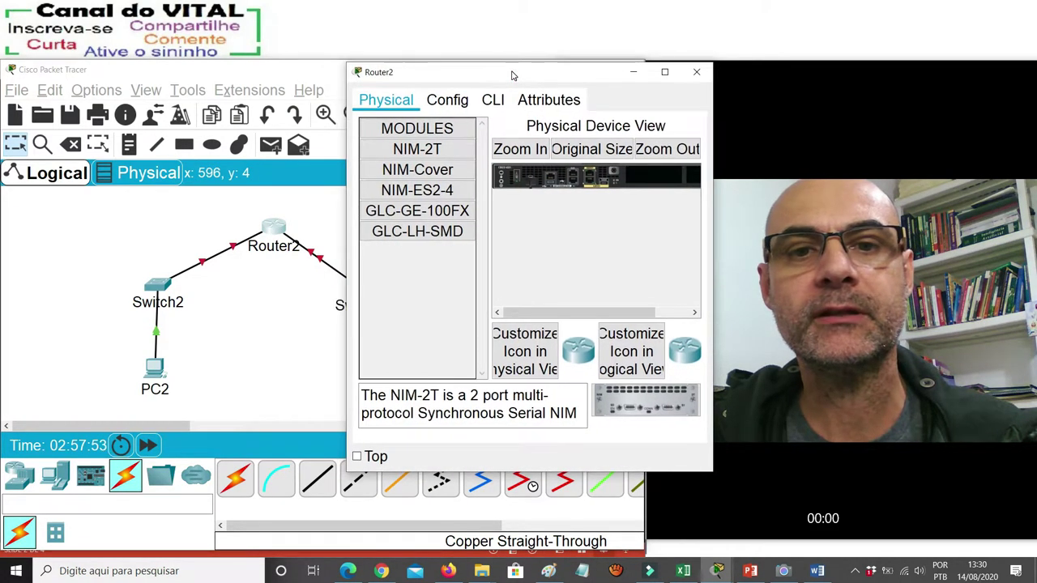
click(454, 107)
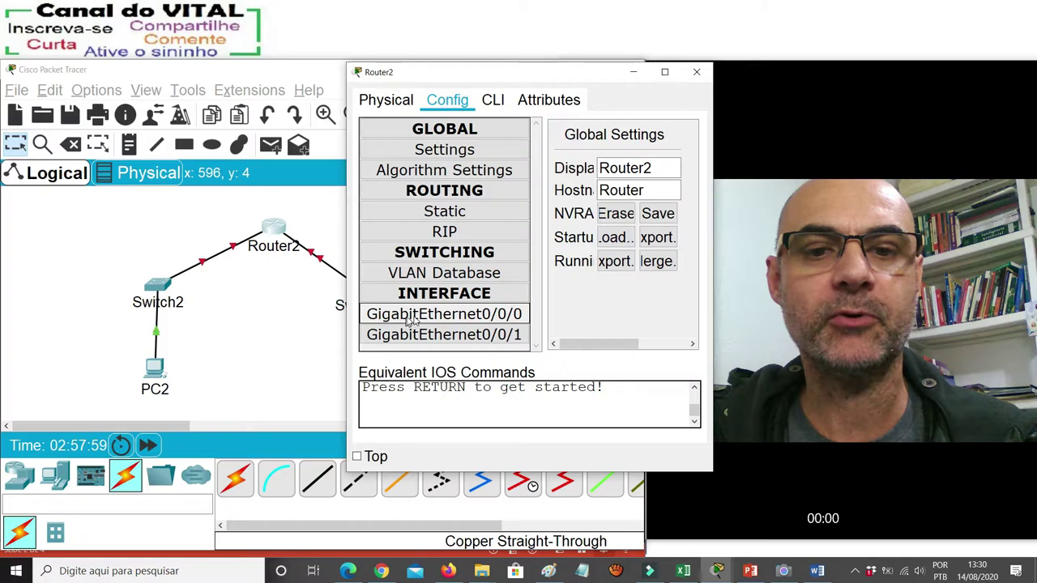
click(478, 316)
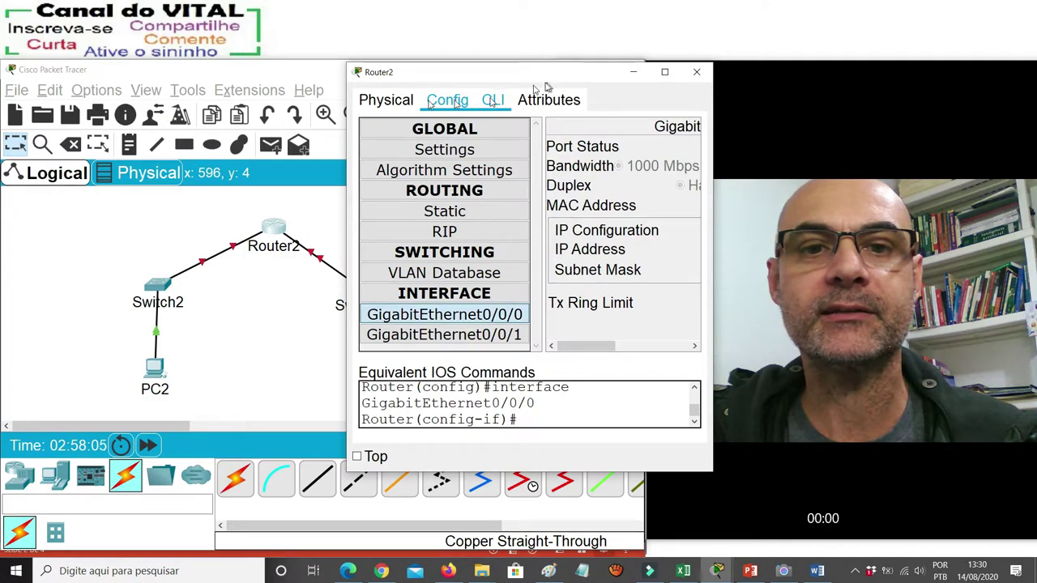
drag(345, 133, 129, 155)
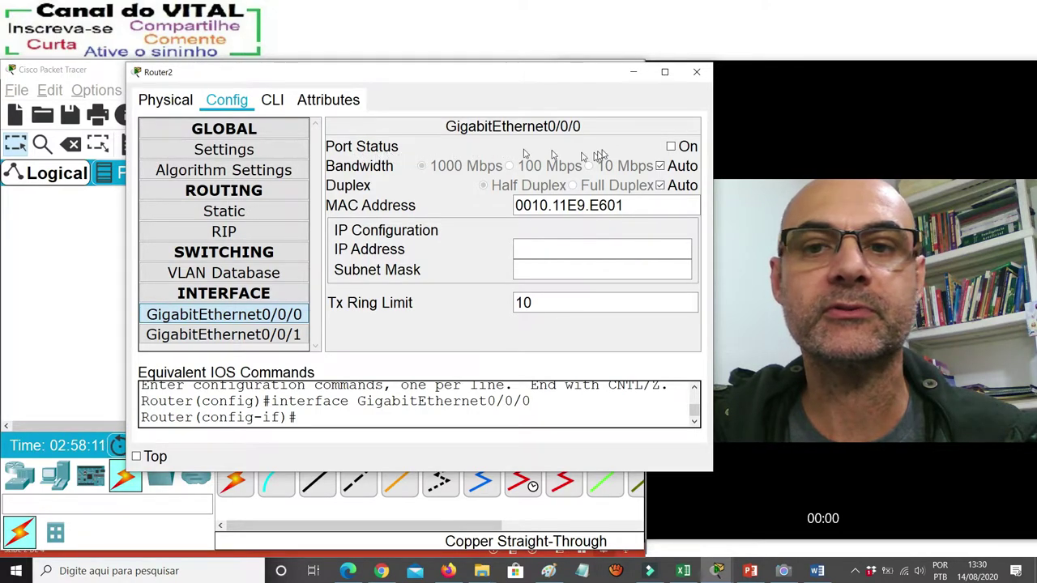
click(671, 147)
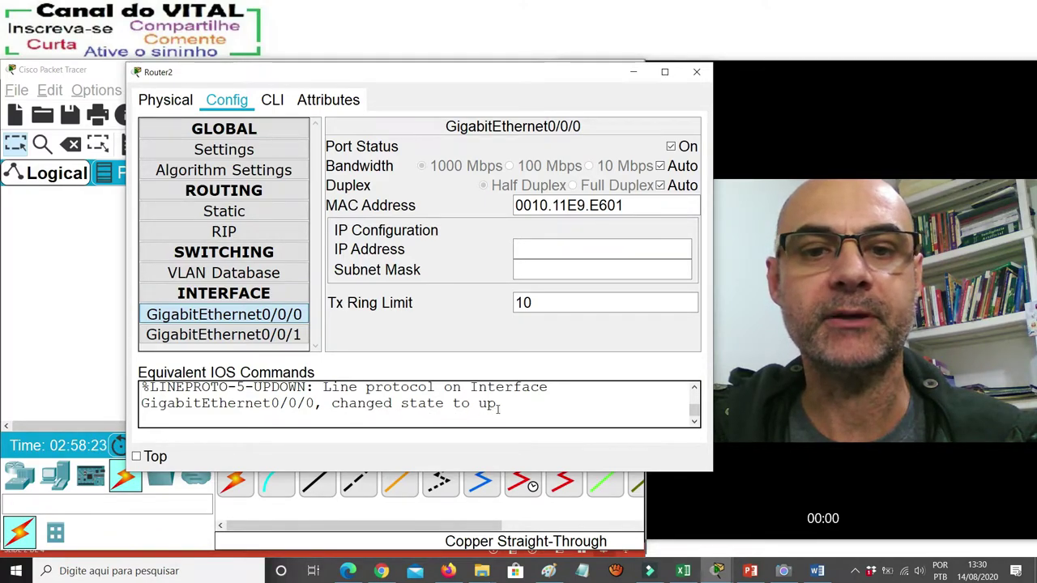
drag(371, 80, 615, 66)
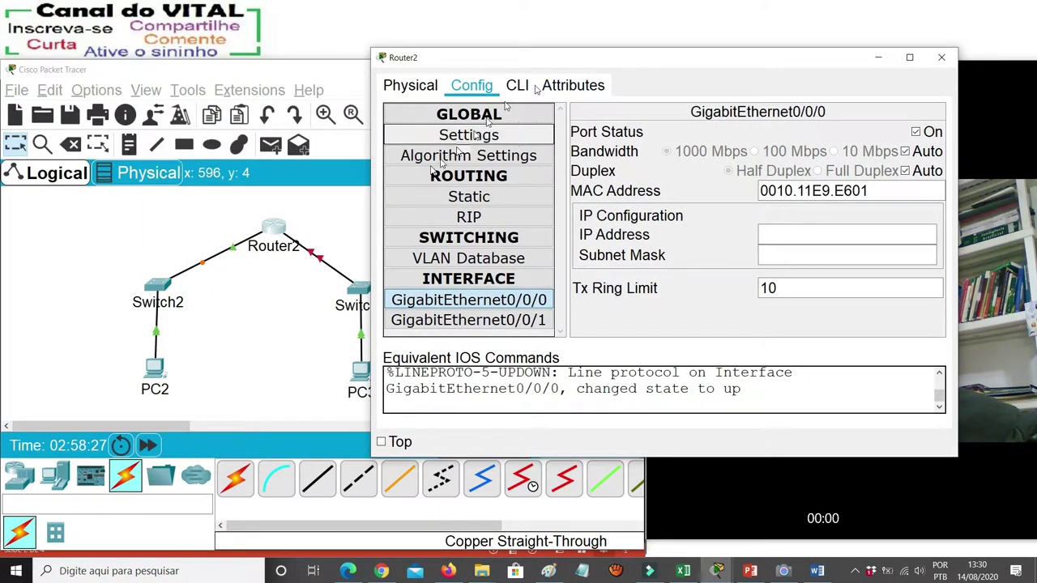
Turn on the port status of Router2's GigabitEthernet0/0/1 interface and fast-forward the simulation time.
drag(523, 59, 351, 76)
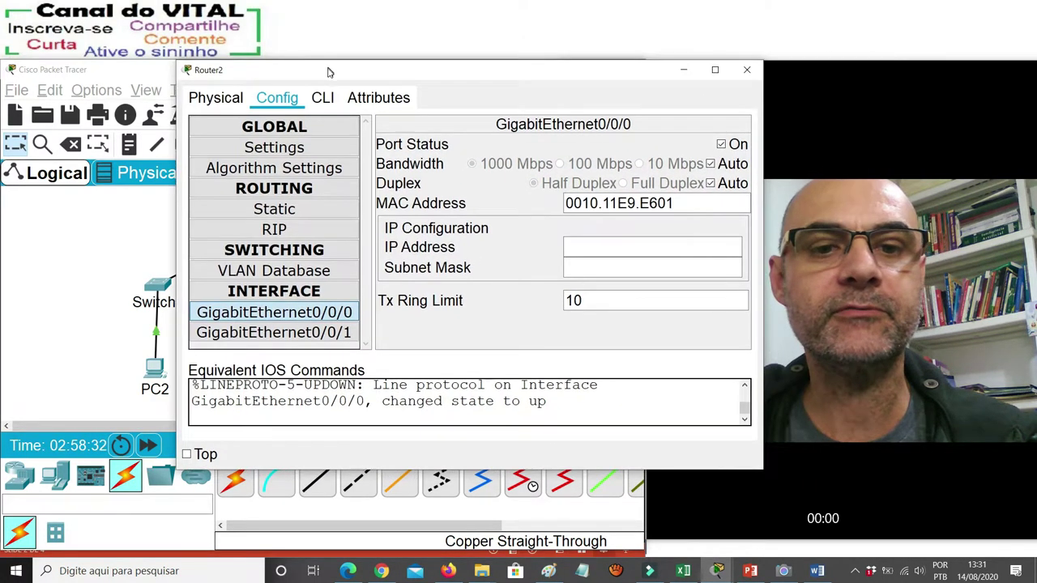
click(323, 336)
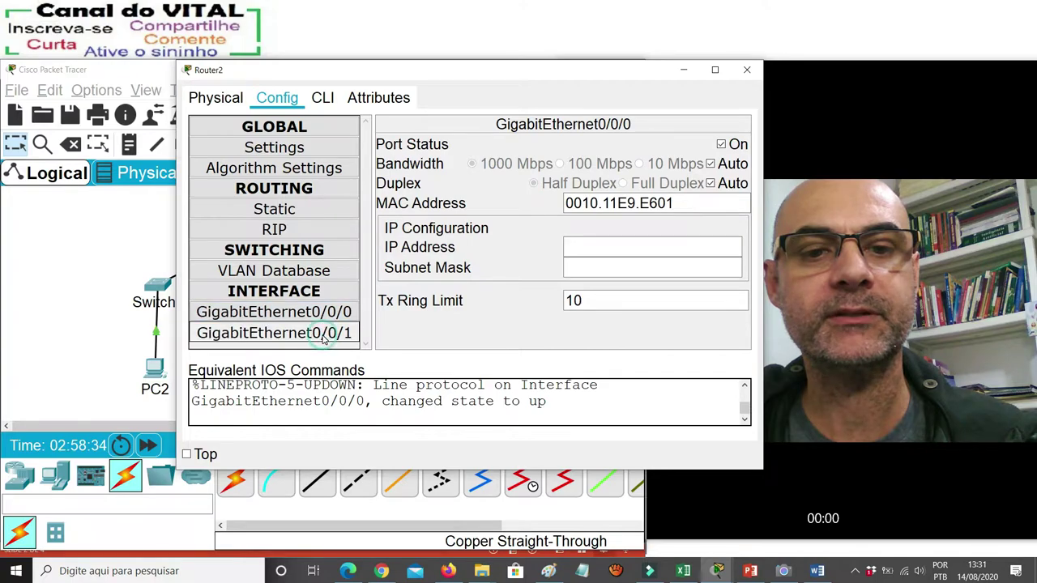
click(721, 144)
drag(531, 73, 775, 408)
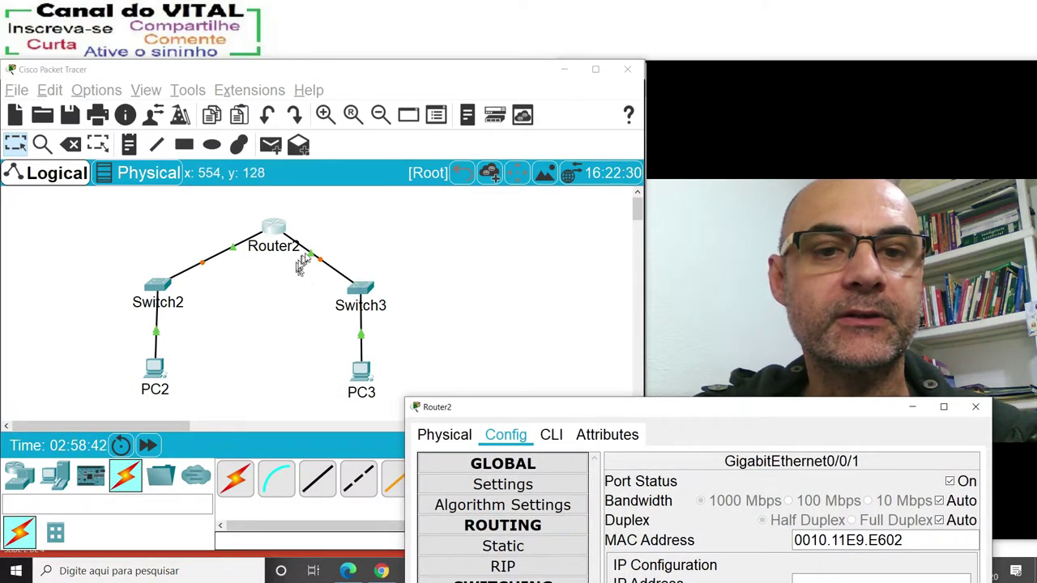
click(148, 447)
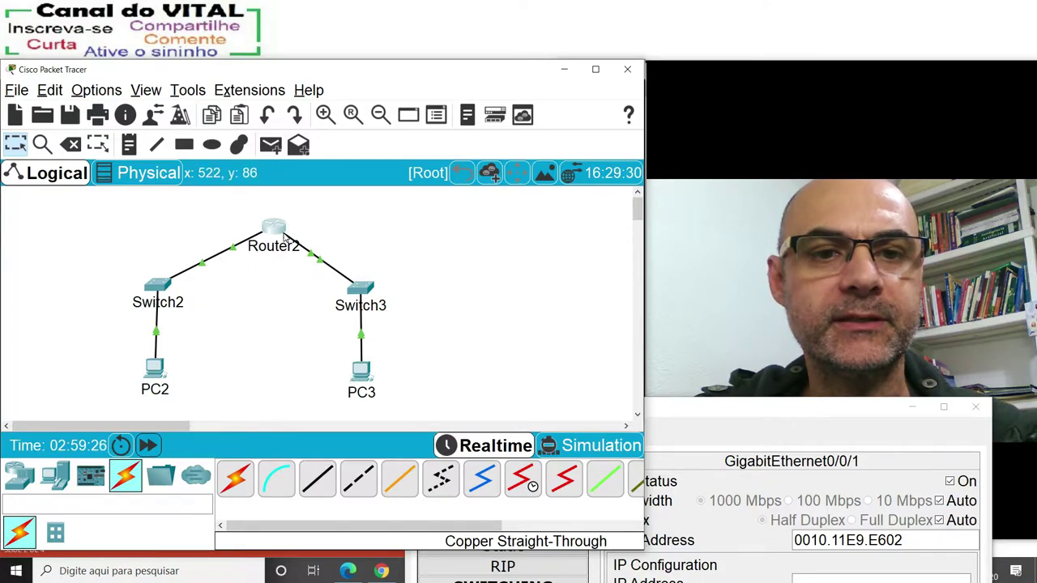
Bring Router2's configuration window back into view and open the IP settings of its GigabitEthernet0/0/0 interface.
drag(762, 420, 524, 118)
click(321, 357)
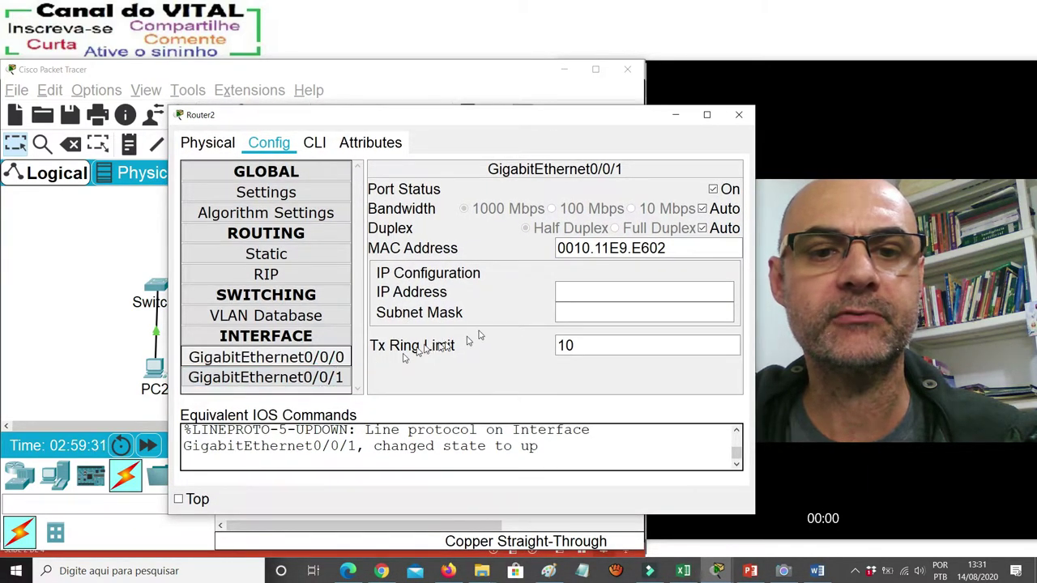
click(595, 287)
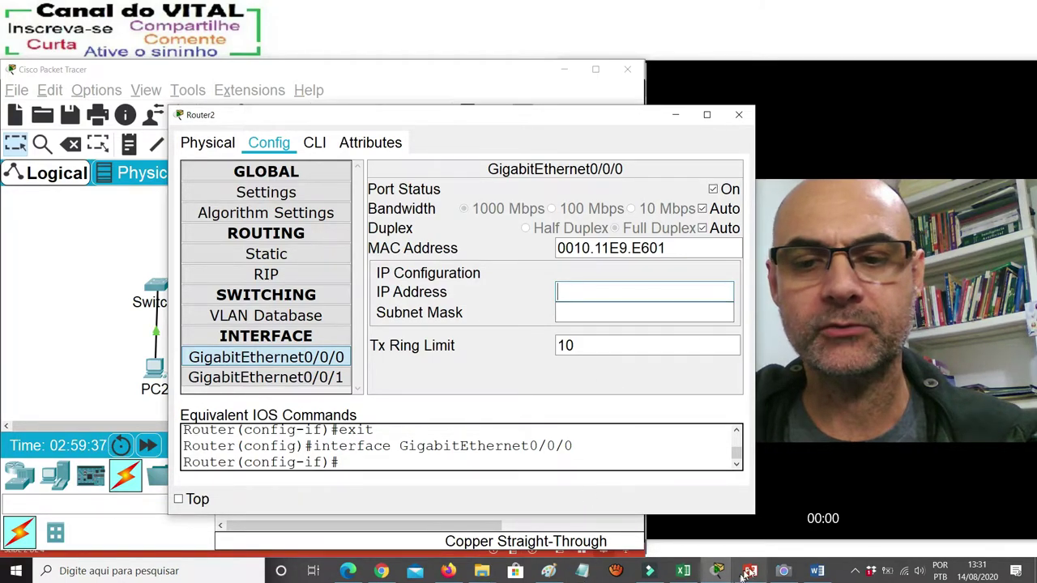
Switch to the Word subnet table and examine the first subnet's network, first host, last host and broadcast addresses.
click(818, 571)
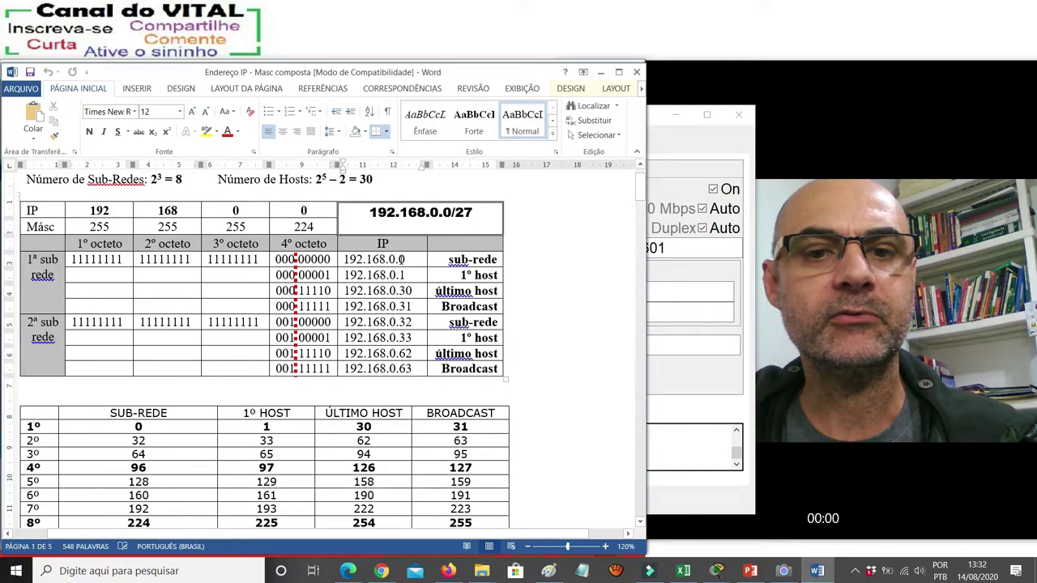
drag(400, 259, 408, 258)
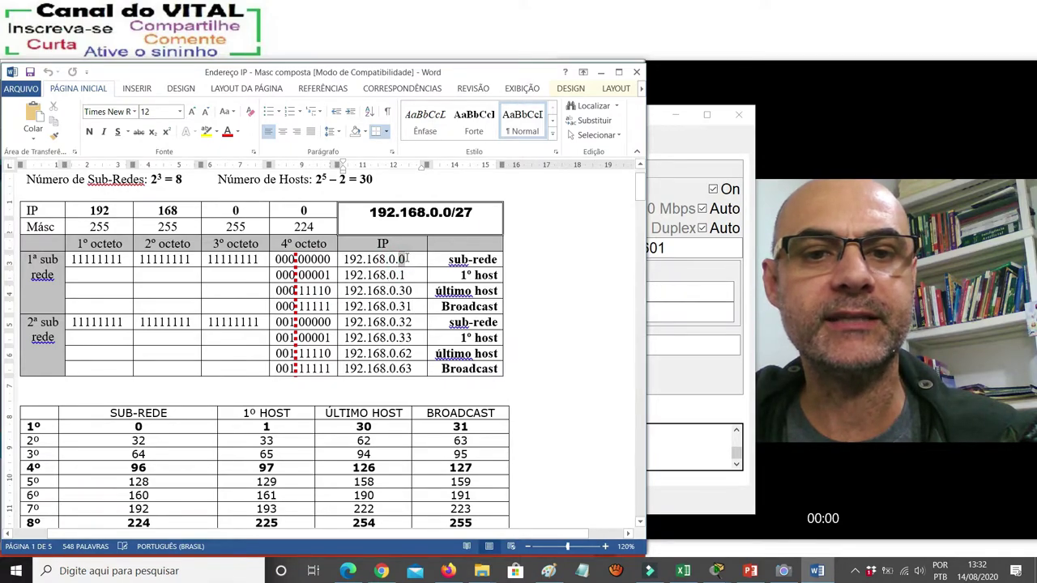
click(410, 275)
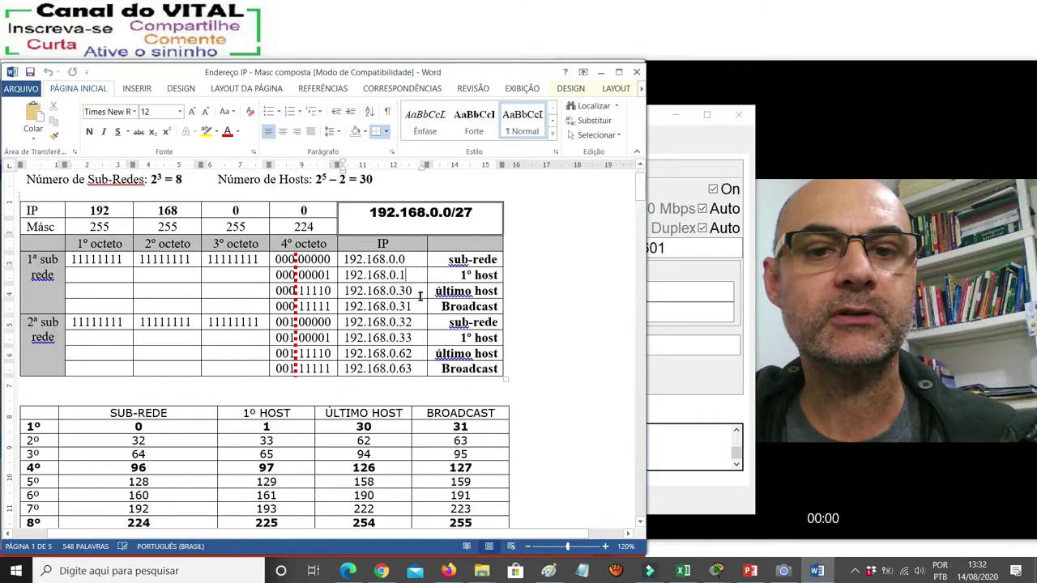
click(417, 295)
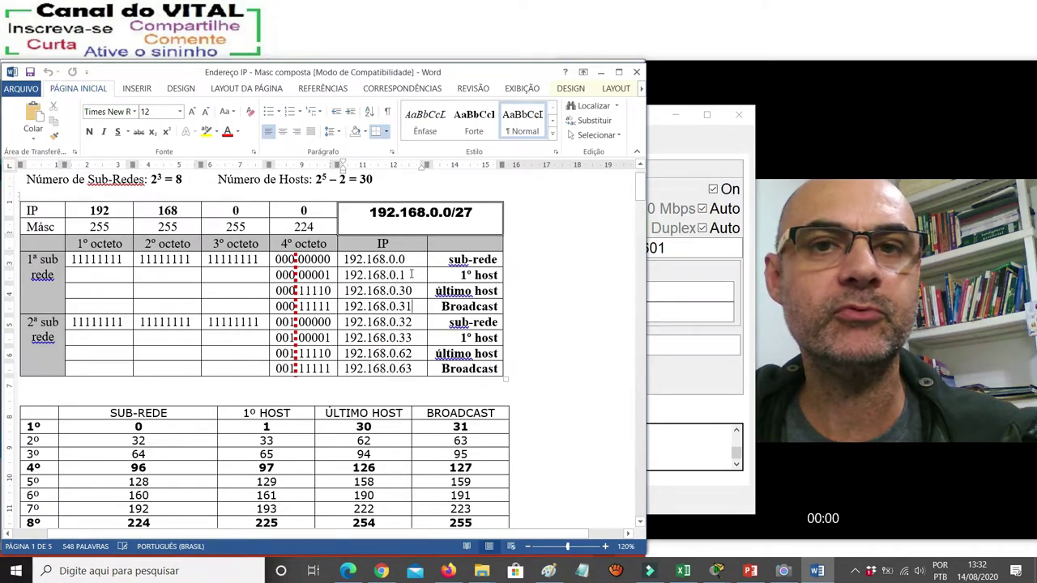
click(410, 273)
click(414, 296)
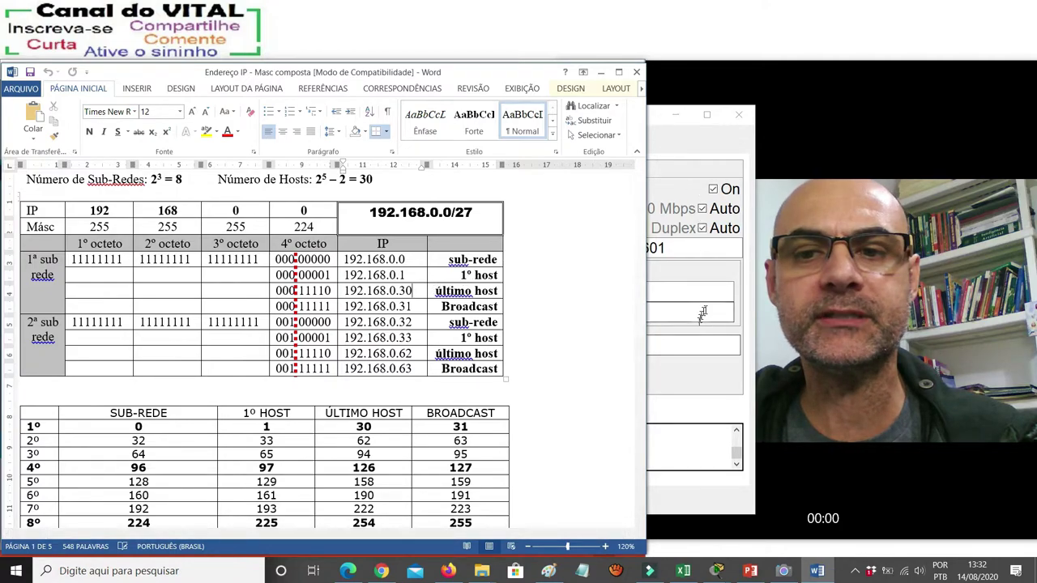
Switch back to Router2's window in Packet Tracer and set the GigabitEthernet0/0/0 IP address to 192.168.0.30.
click(730, 336)
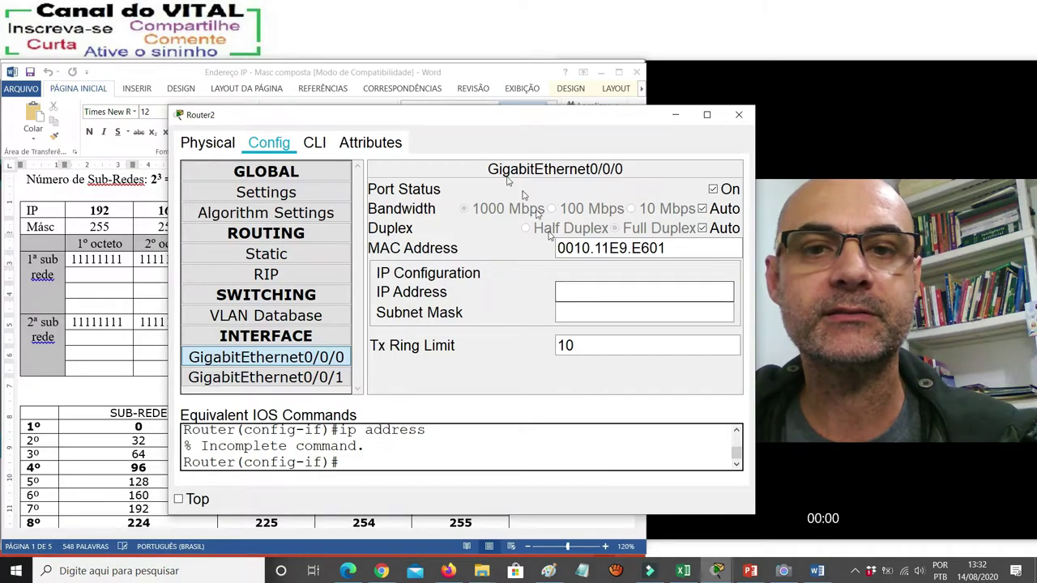
drag(479, 116, 461, 142)
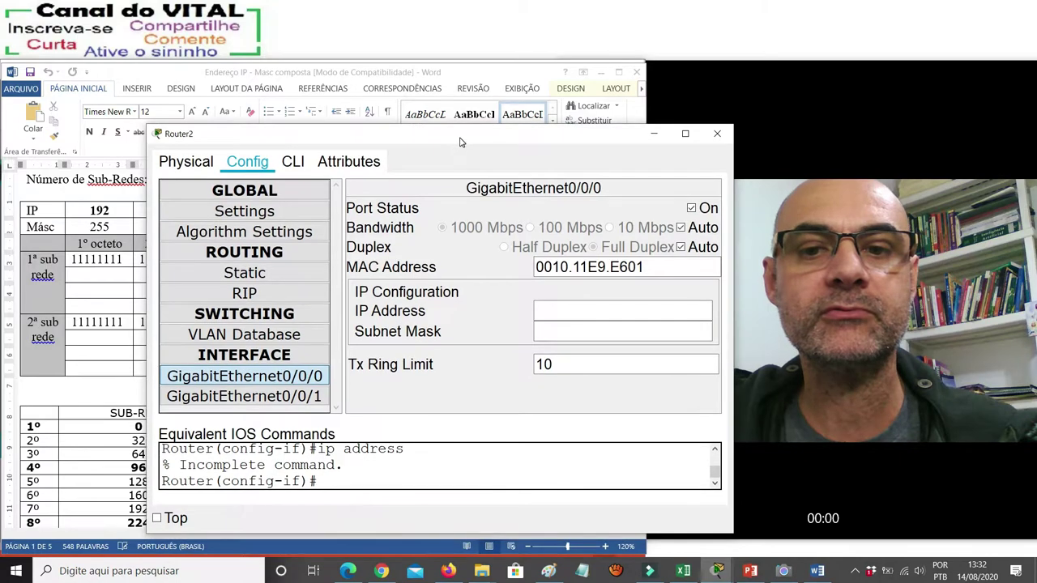
click(607, 308)
text(1)
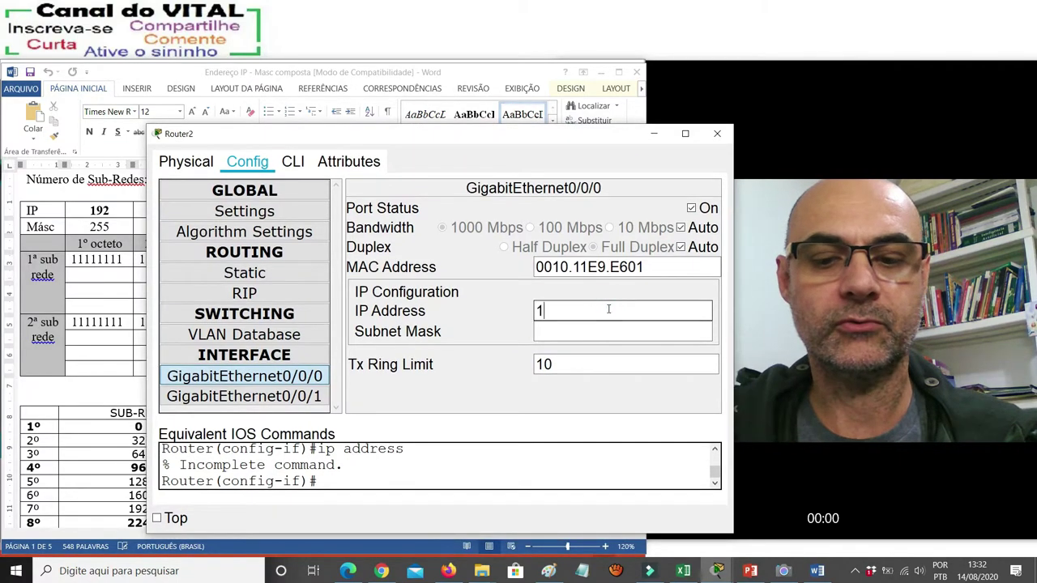
text(92.168.0.30)
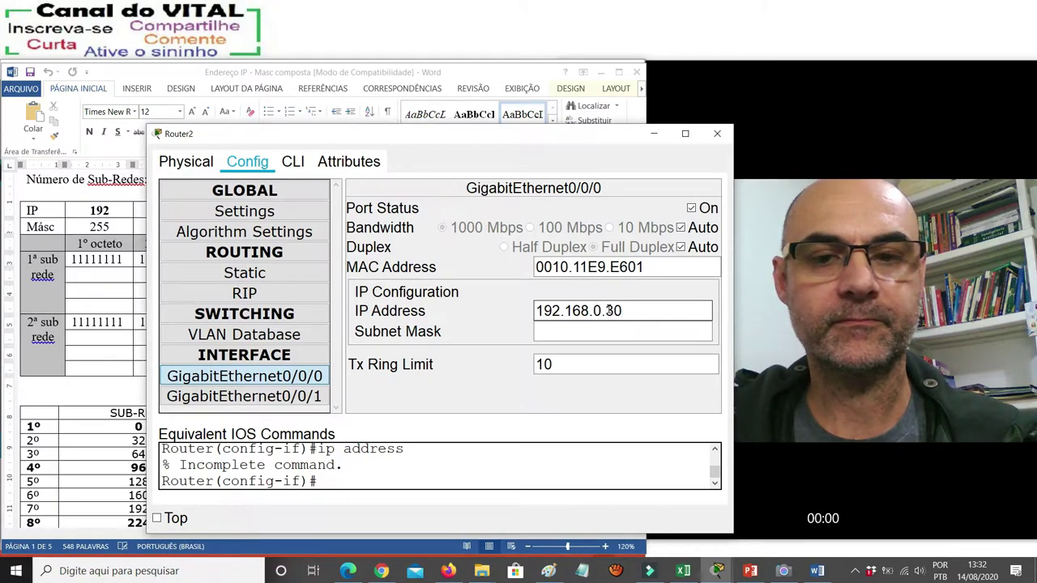
key(Tab)
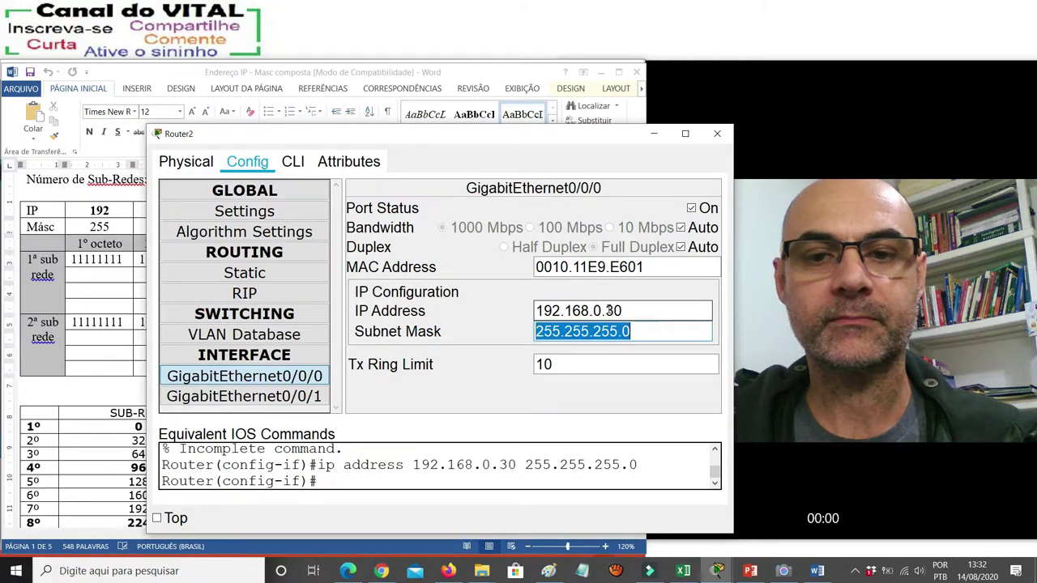
Set the subnet mask of Router2's GigabitEthernet0/0/0 interface to 255.255.255.224.
drag(428, 139, 452, 152)
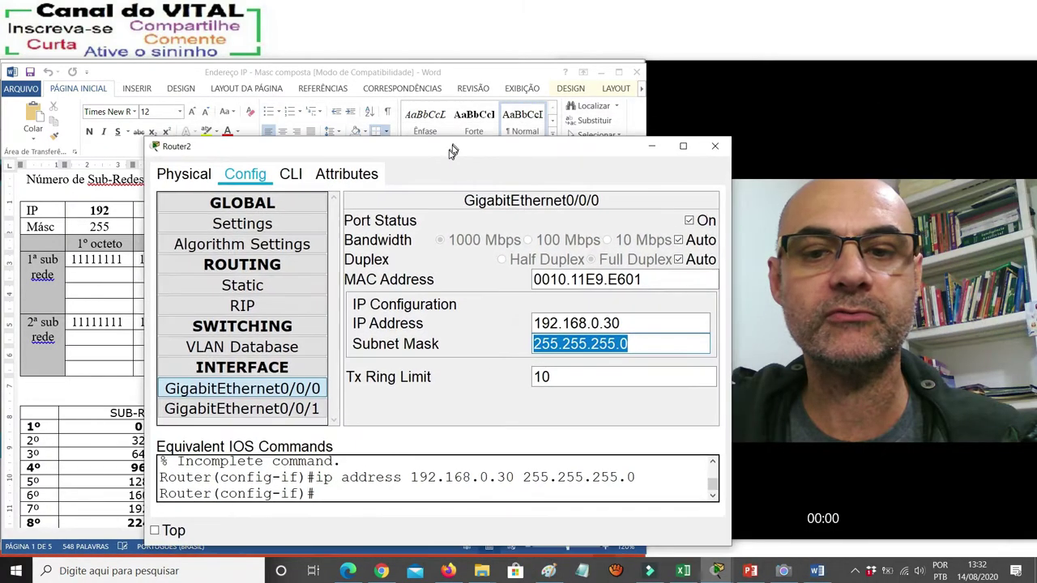
click(647, 338)
key(BackSpace)
text(224)
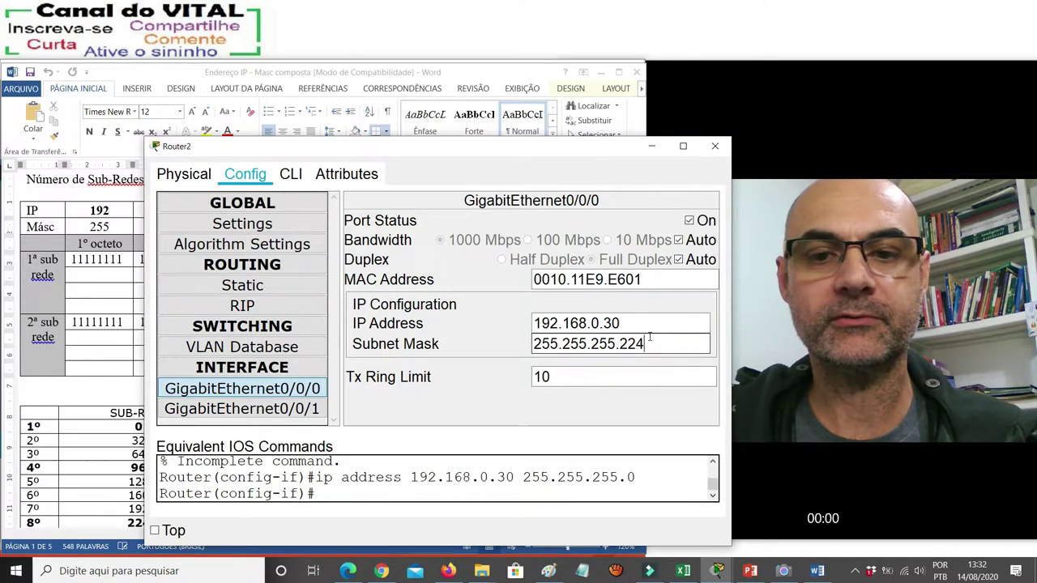
key(Tab)
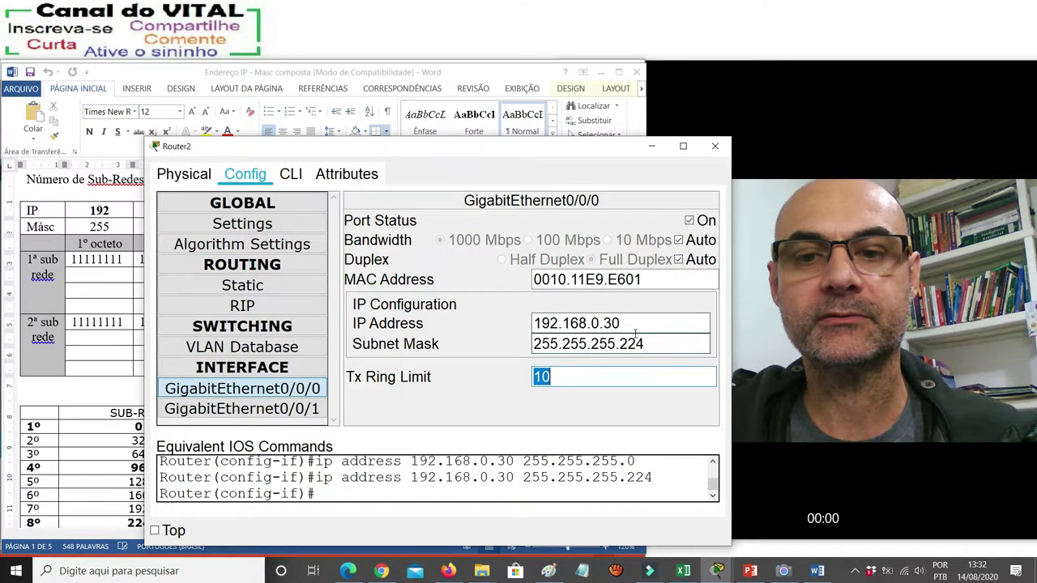
drag(636, 323, 524, 332)
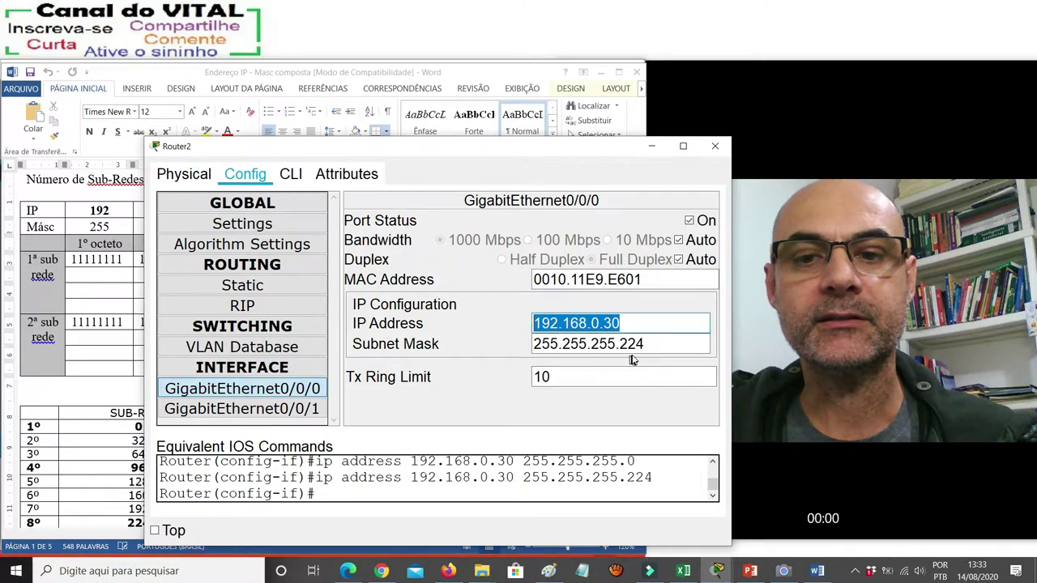
Assign Router2's GigabitEthernet0/0/1 interface the second subnet's last host address, 192.168.0.62, with subnet mask 255.255.255.224.
click(295, 412)
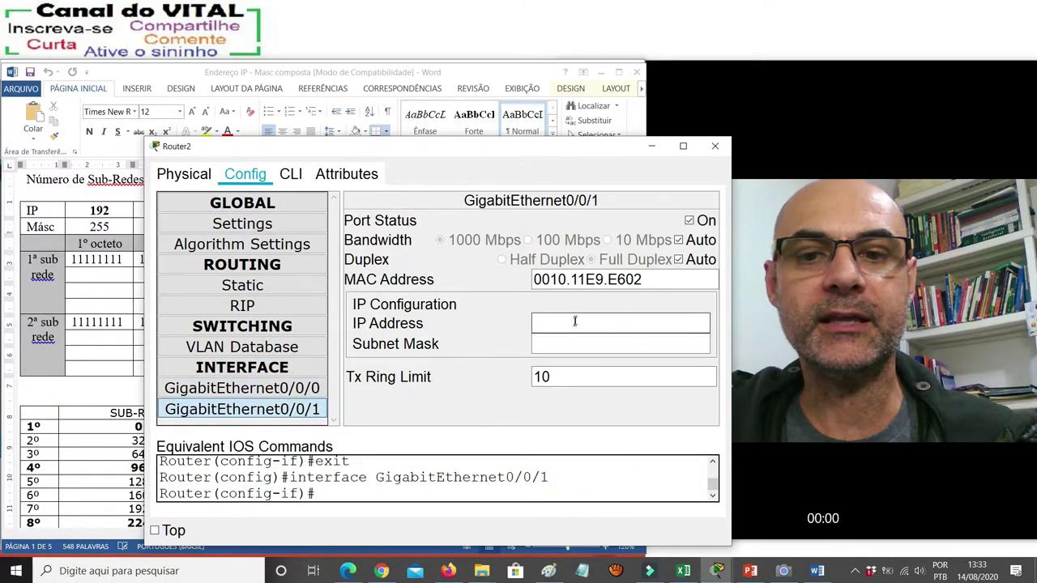
drag(432, 153, 850, 130)
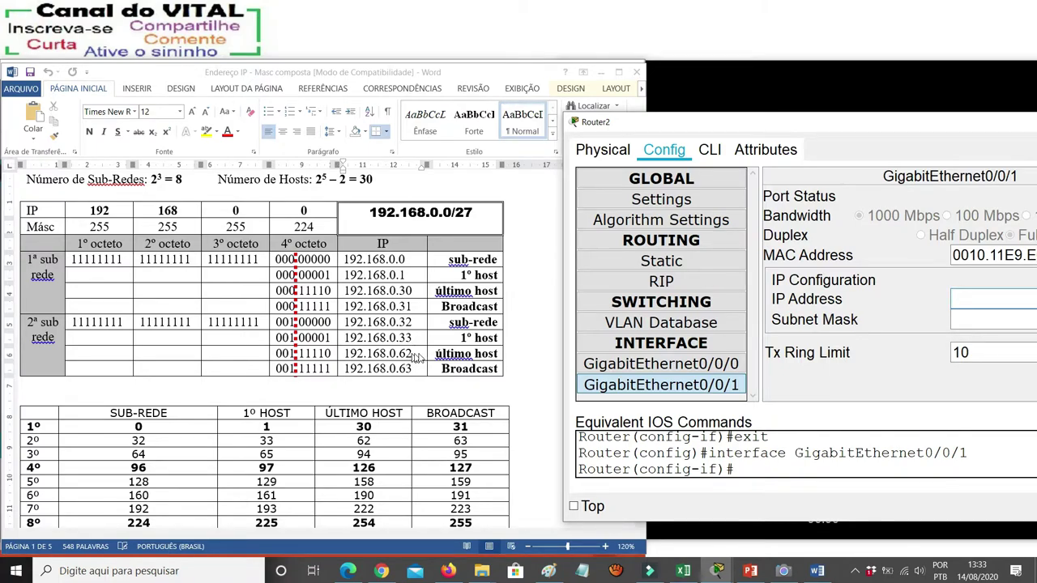
drag(845, 129, 467, 135)
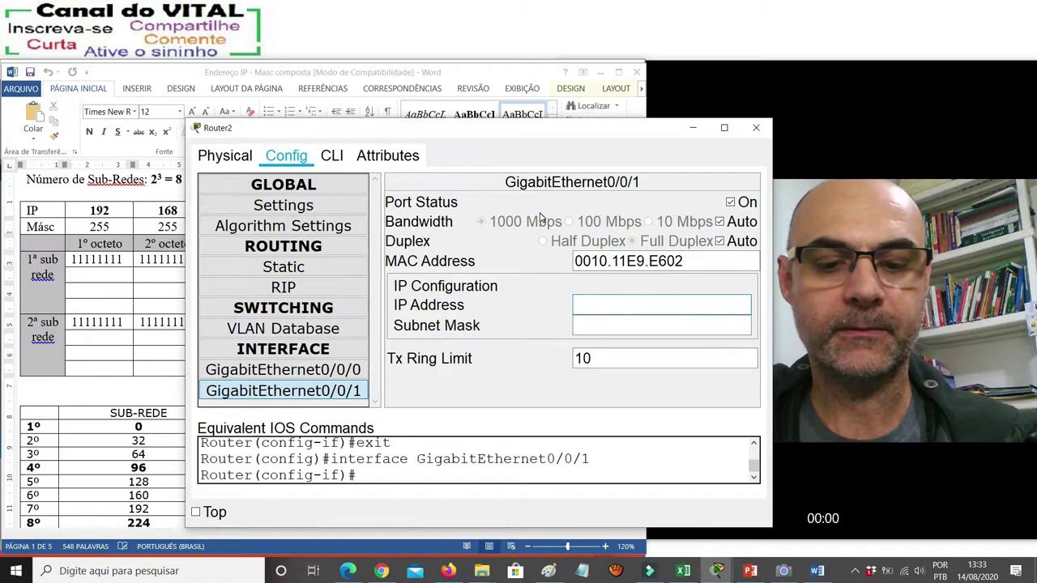
text(192.168.0.30)
key(BackSpace)
key(BackSpace)
text(62)
key(Tab)
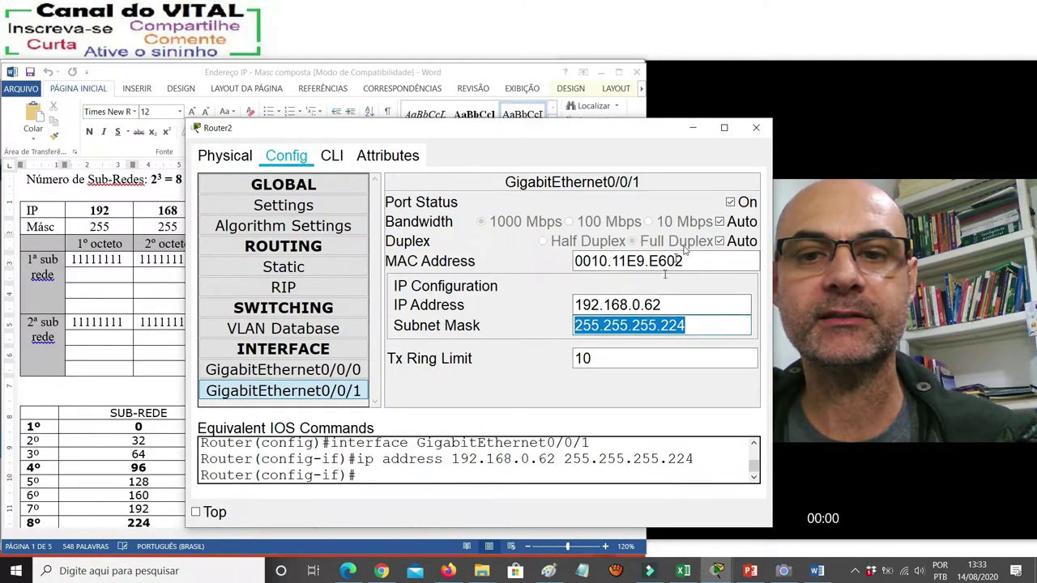
Close Router2's configuration window, switch back to the Packet Tracer topology and review the router's port summary.
click(755, 127)
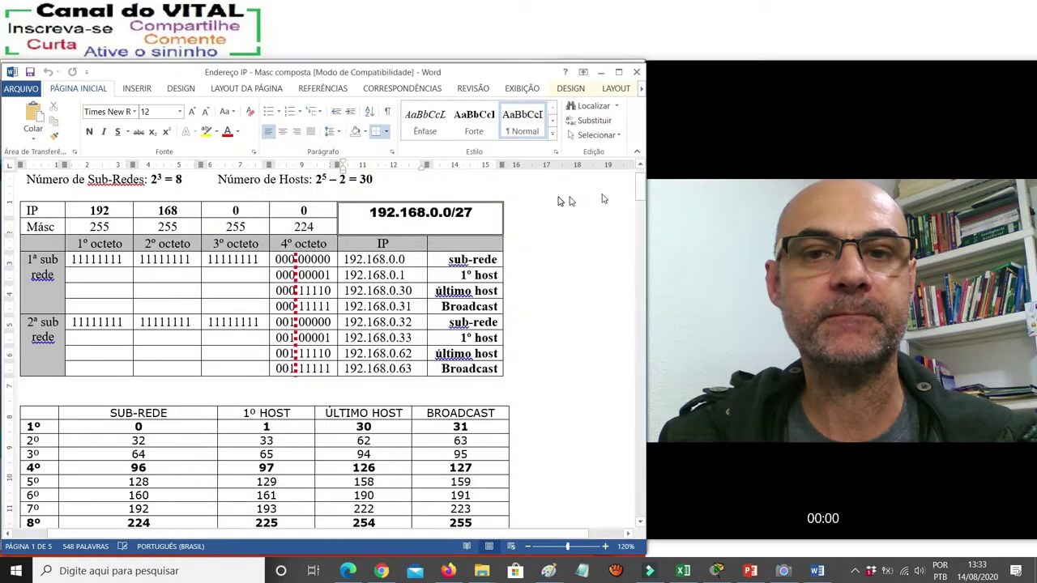
click(719, 571)
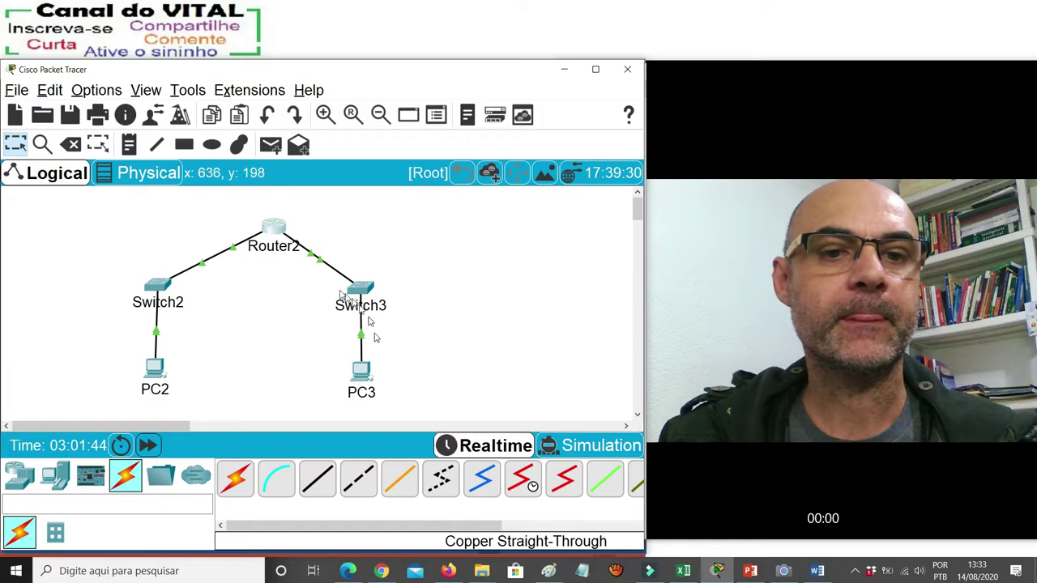
mouse_move(277, 229)
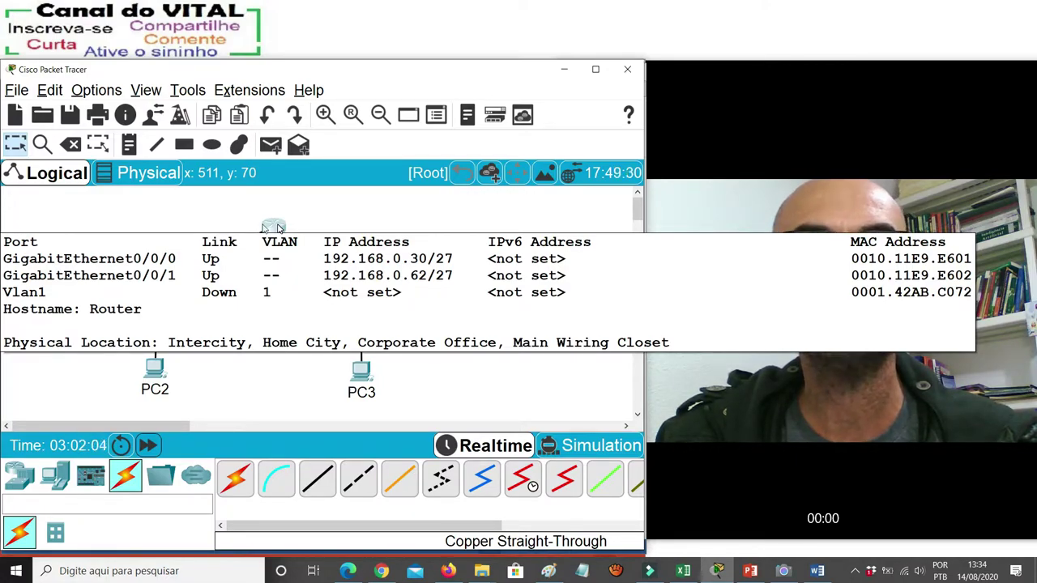
Set PC2's static IP address to 192.168.0.1 and check it against the first host in the Word subnet table.
click(156, 371)
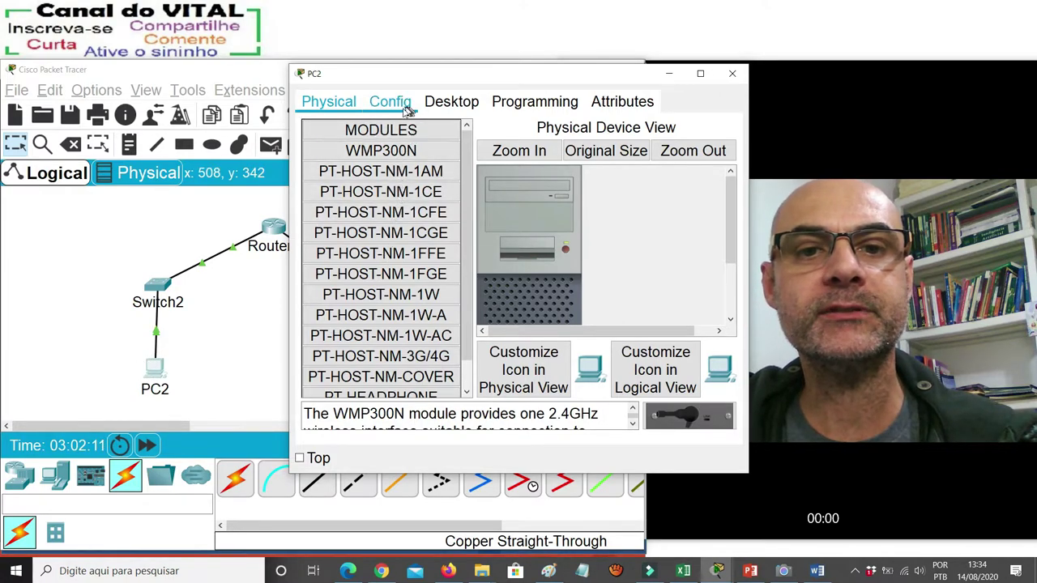
click(454, 105)
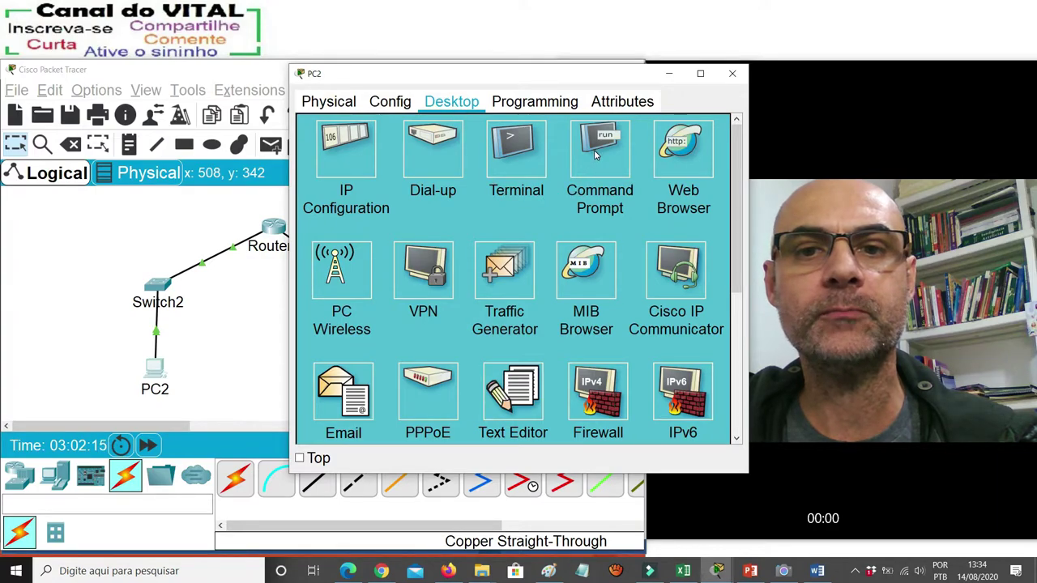
click(363, 162)
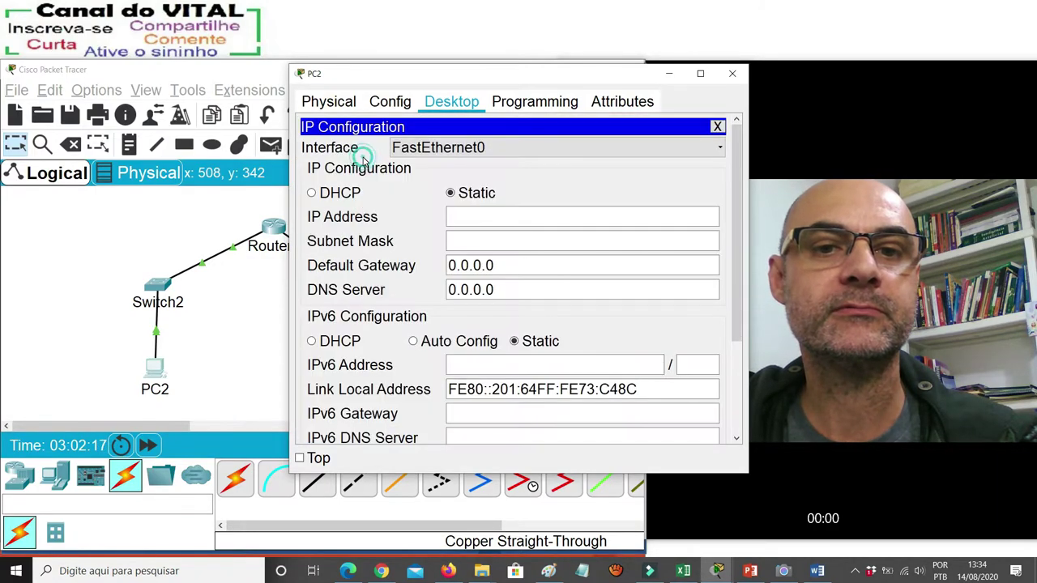
click(509, 215)
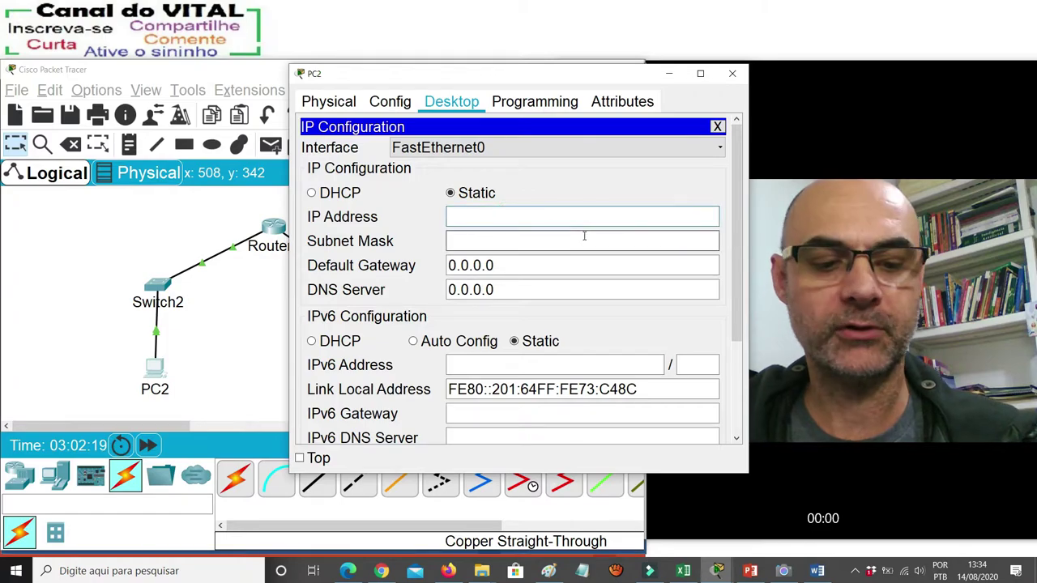
text(192.168.0.30)
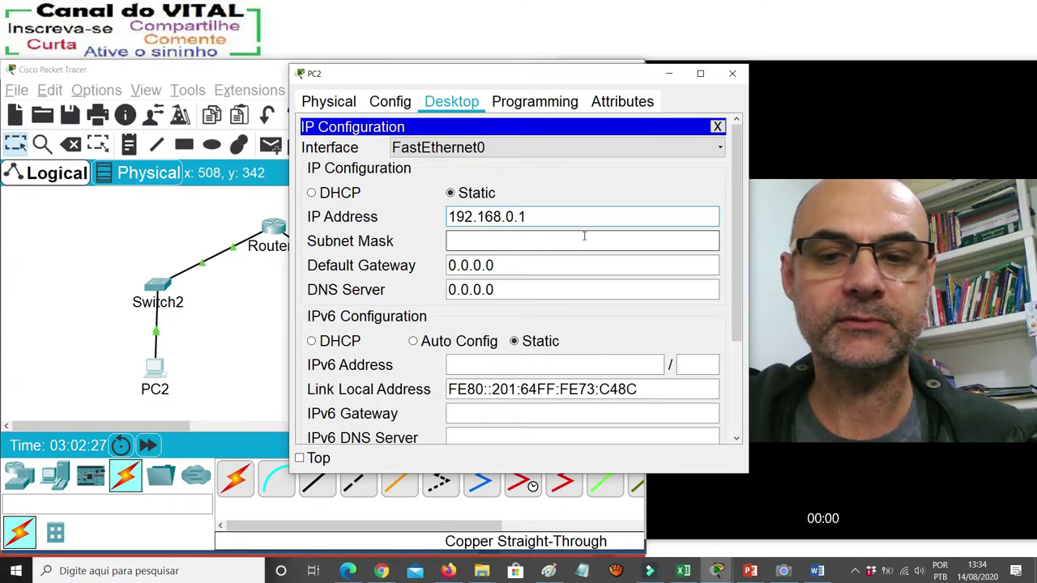
click(814, 572)
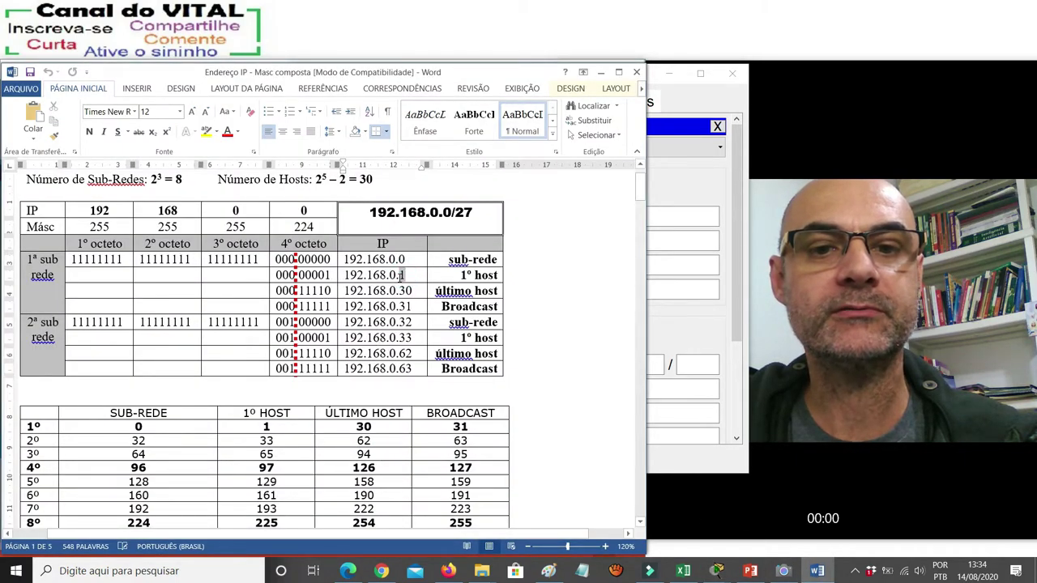
double_click(400, 275)
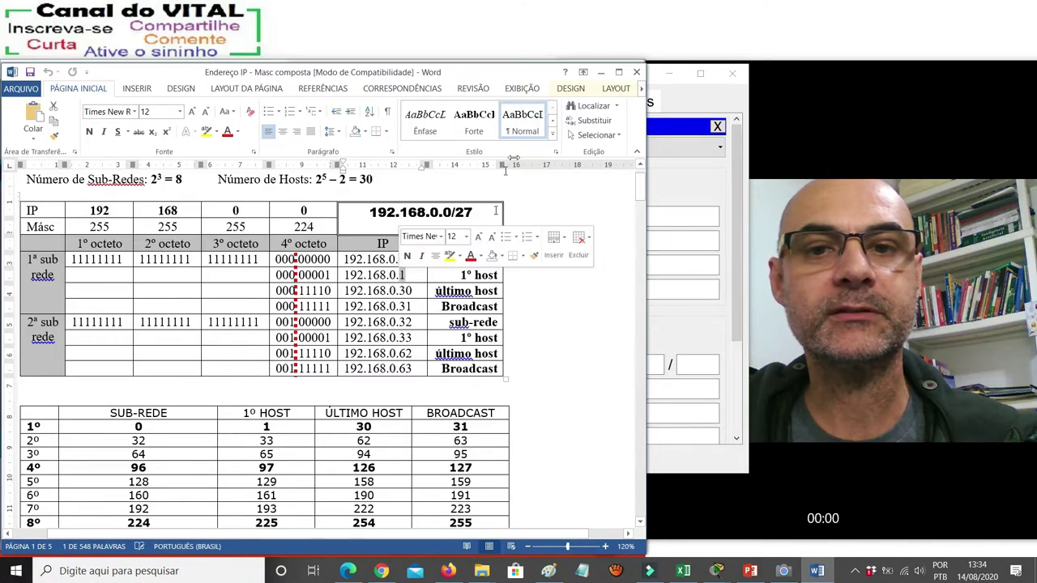
click(684, 96)
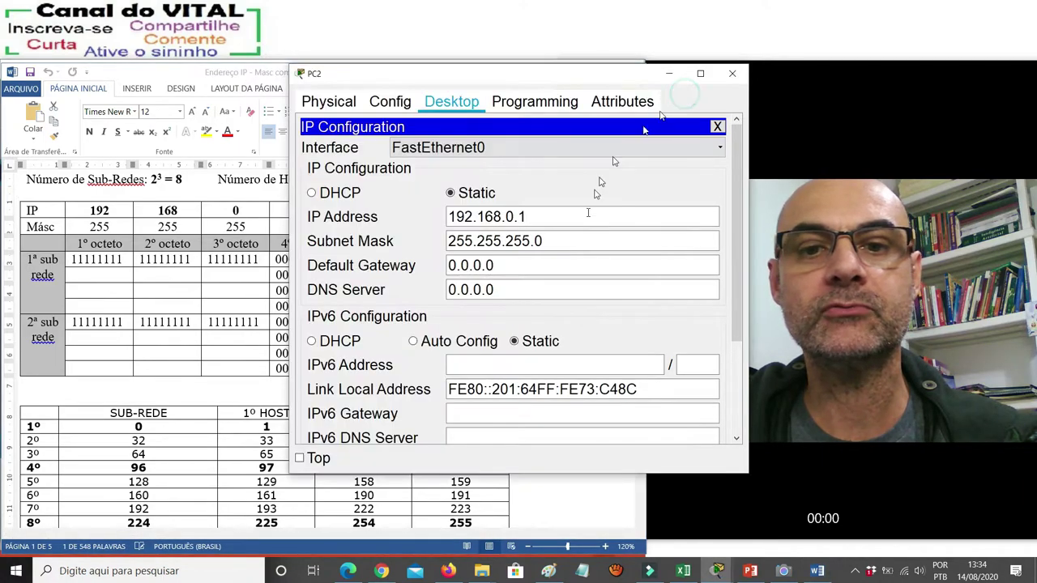
Set PC2's subnet mask to 255.255.255.224, leave the default gateway unchanged, and close the PC's window.
click(557, 270)
click(541, 241)
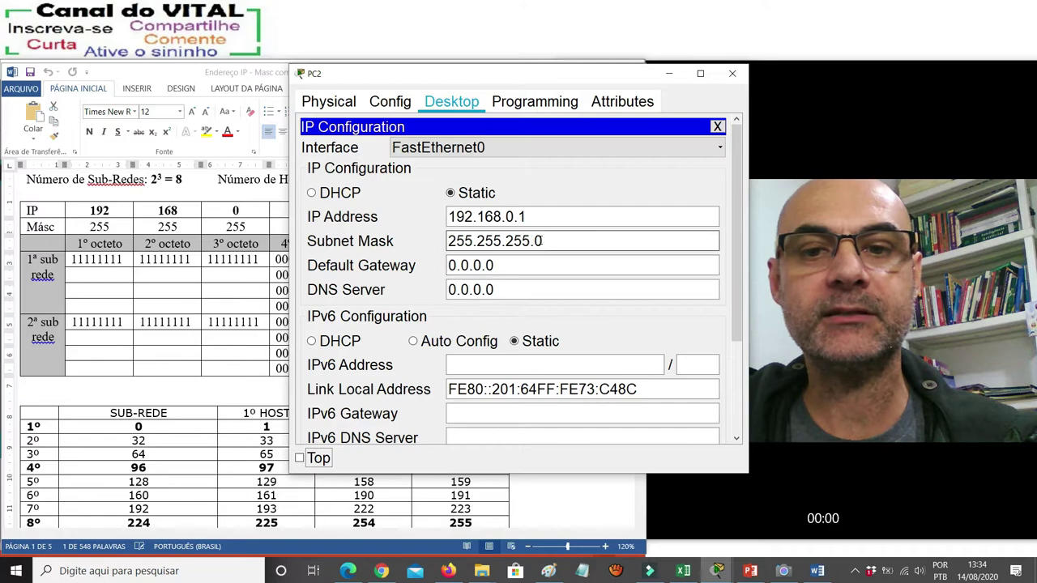
drag(483, 74, 514, 98)
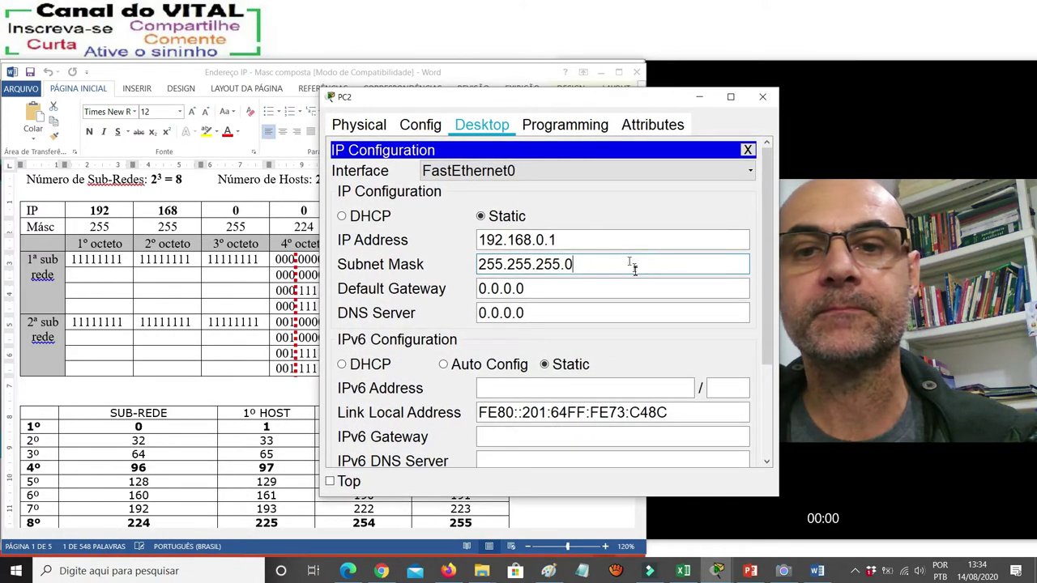
key(BackSpace)
text(224)
key(Tab)
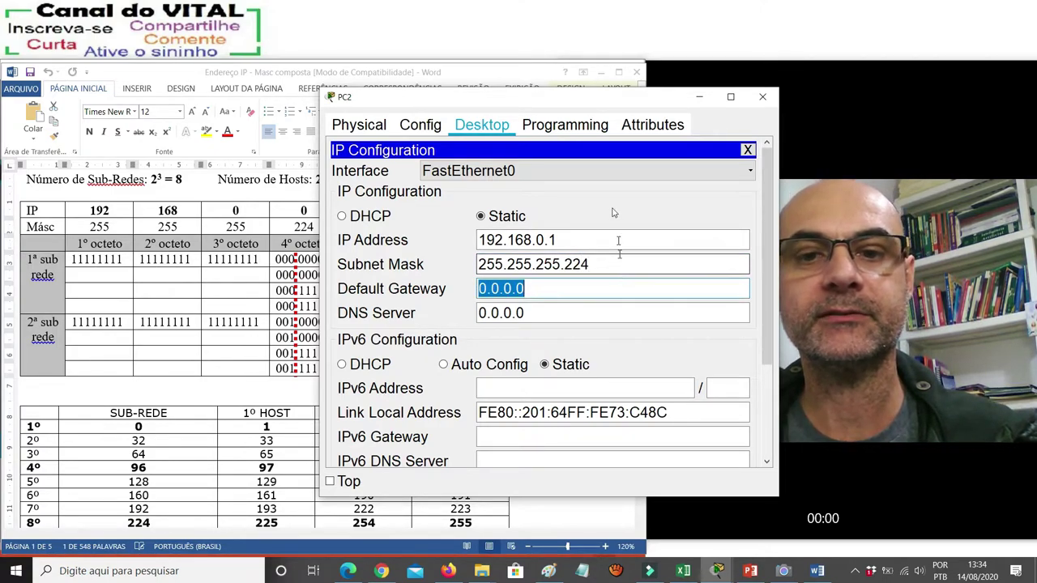
click(762, 97)
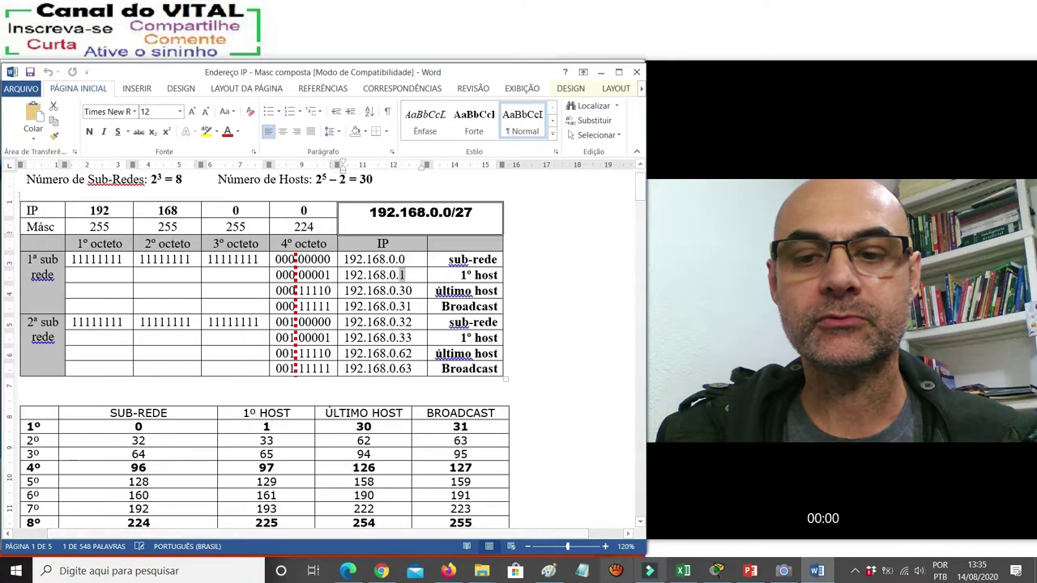
Switch to Packet Tracer and set PC3's static IP address to 192.168.0.33.
mouse_move(720, 574)
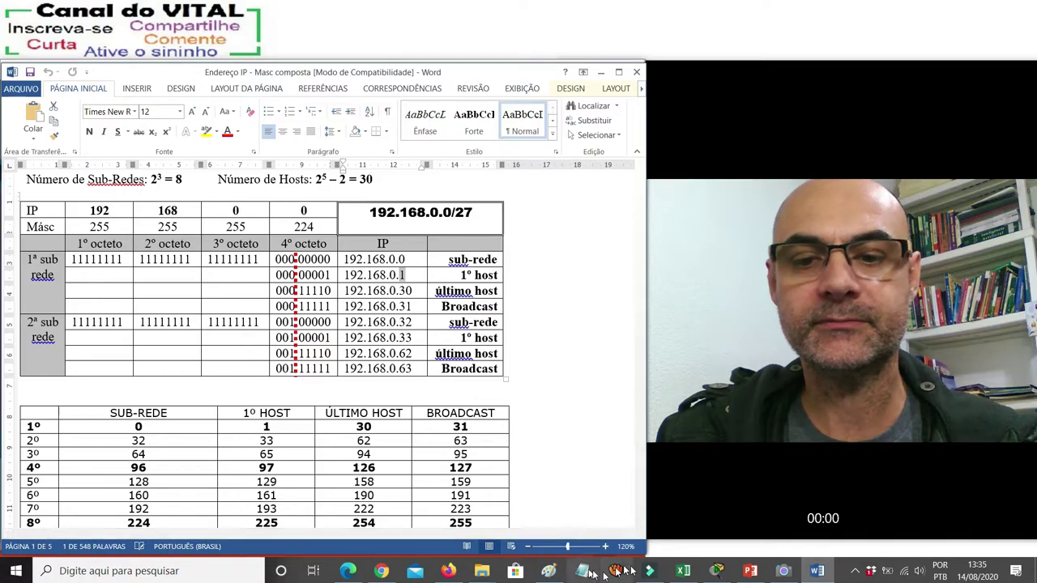
click(717, 571)
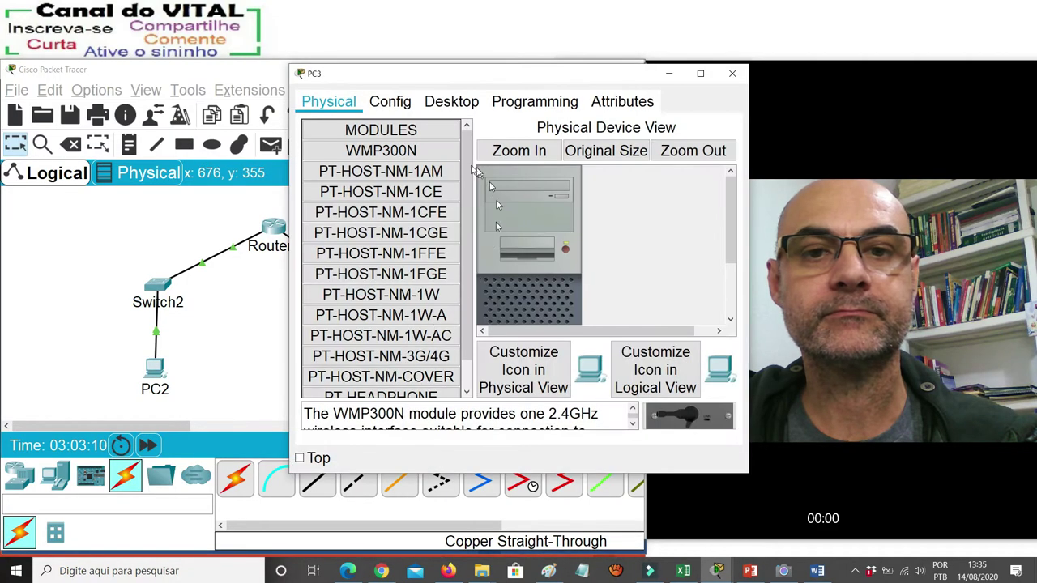
click(449, 103)
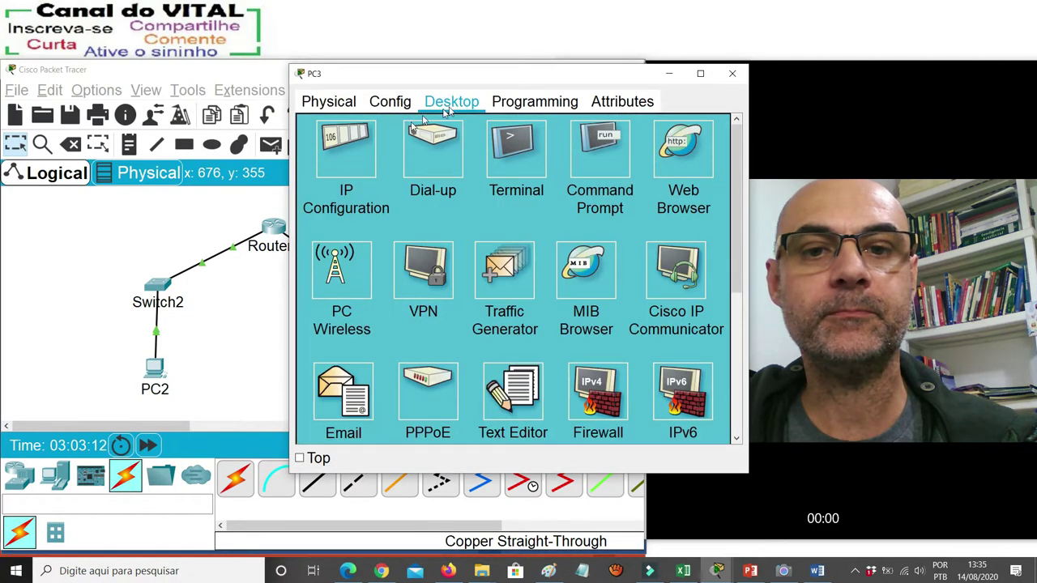
click(350, 150)
click(496, 215)
text(192.168.0.30)
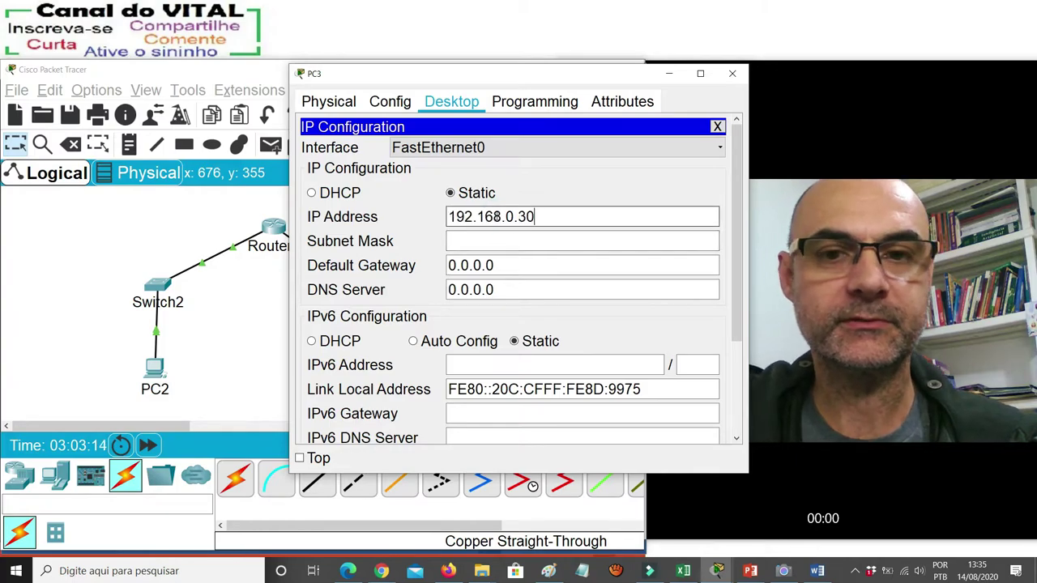
key(BackSpace)
text(3)
Set PC3's subnet mask to 255.255.255.224 and close the PC's window.
key(Tab)
key(End)
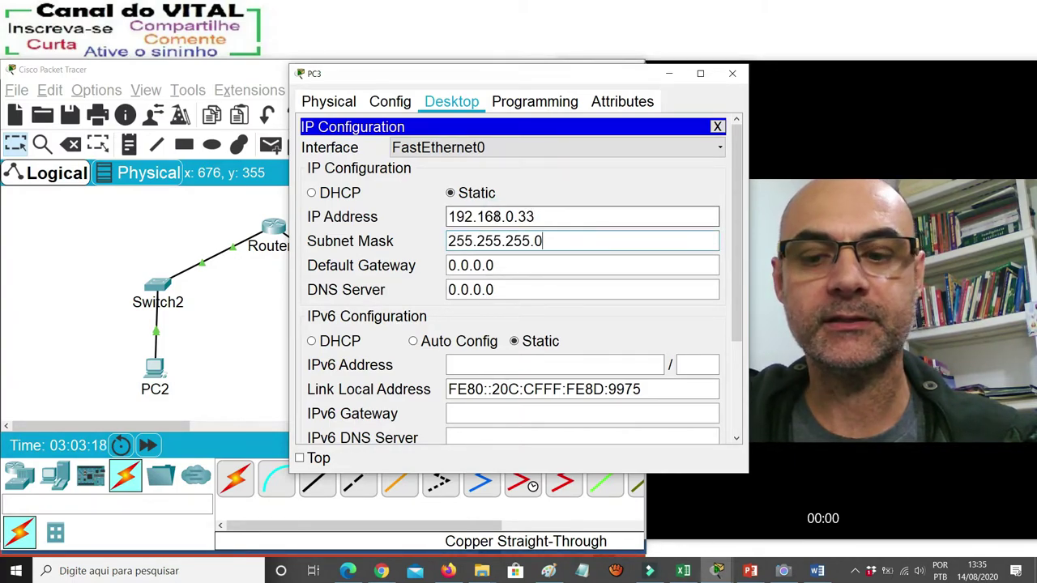
key(BackSpace)
text(224)
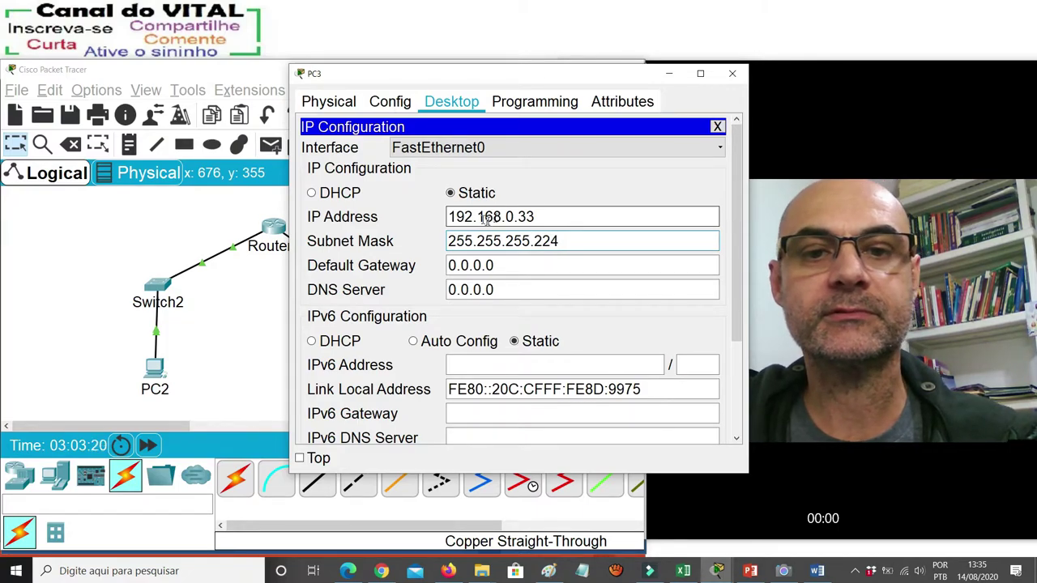
click(741, 74)
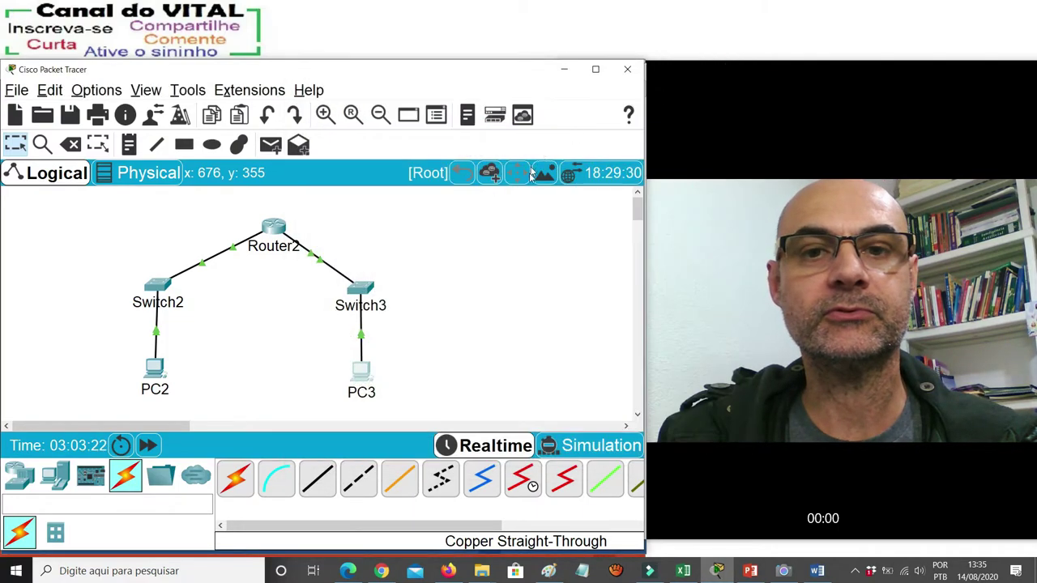
Check PC3's address against the second subnet's first host in the Word table, then return to the Packet Tracer topology.
click(818, 571)
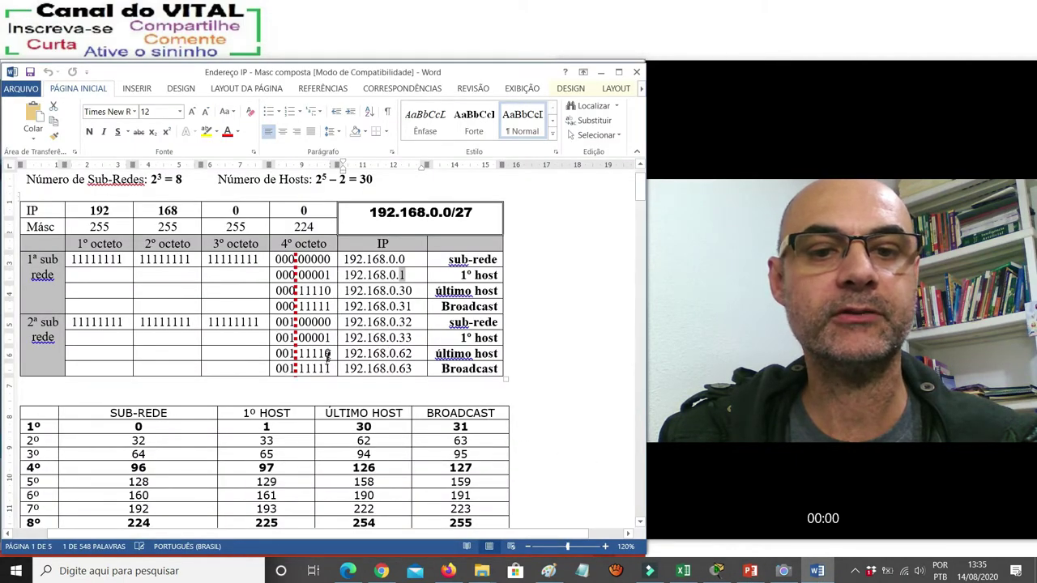
click(415, 339)
drag(455, 339, 497, 338)
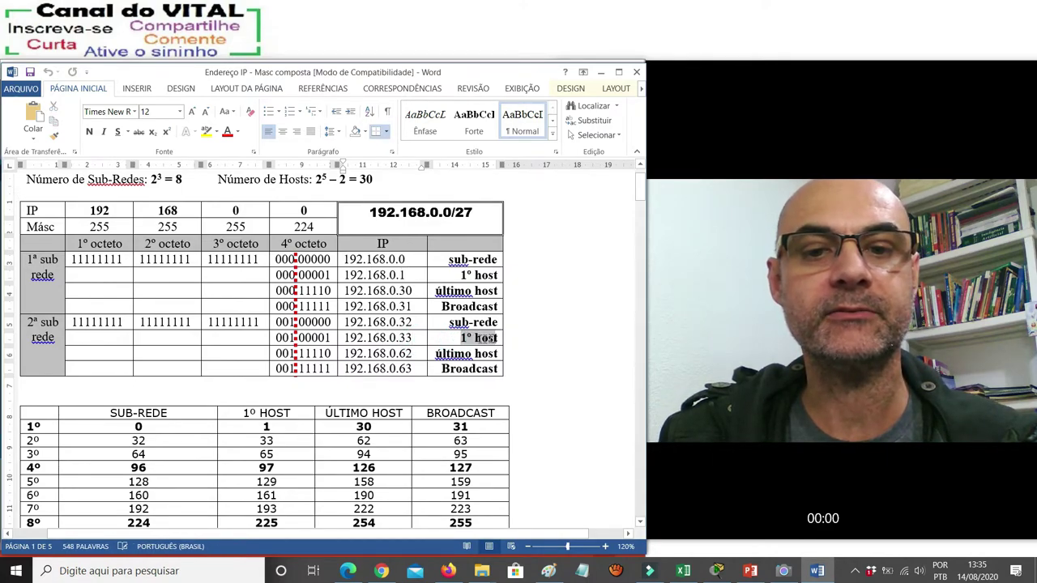
click(601, 73)
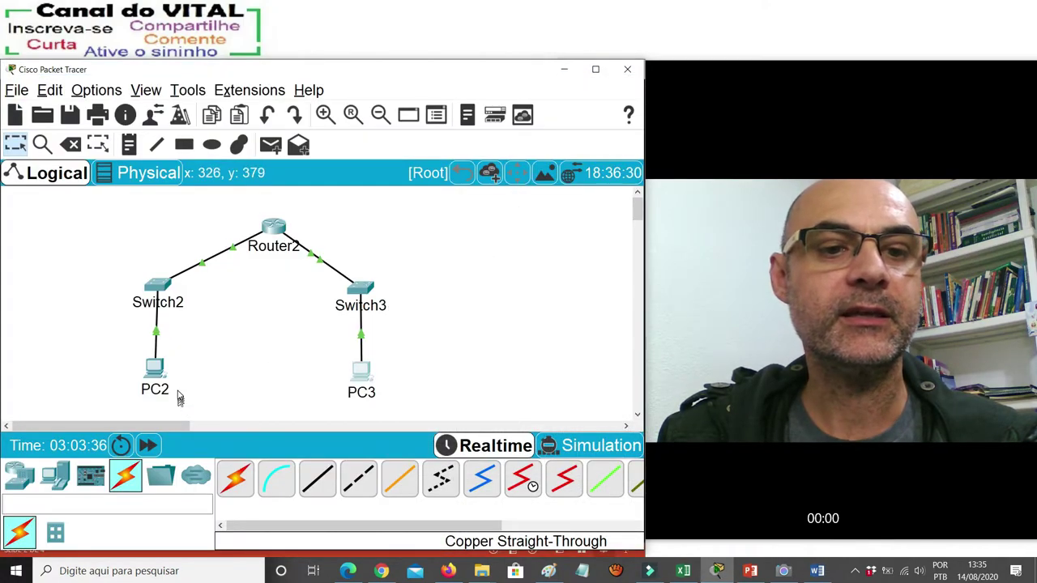
Open PC2's command prompt, consult the Word subnet table, and ping PC2's own address, 192.168.0.1.
mouse_move(169, 396)
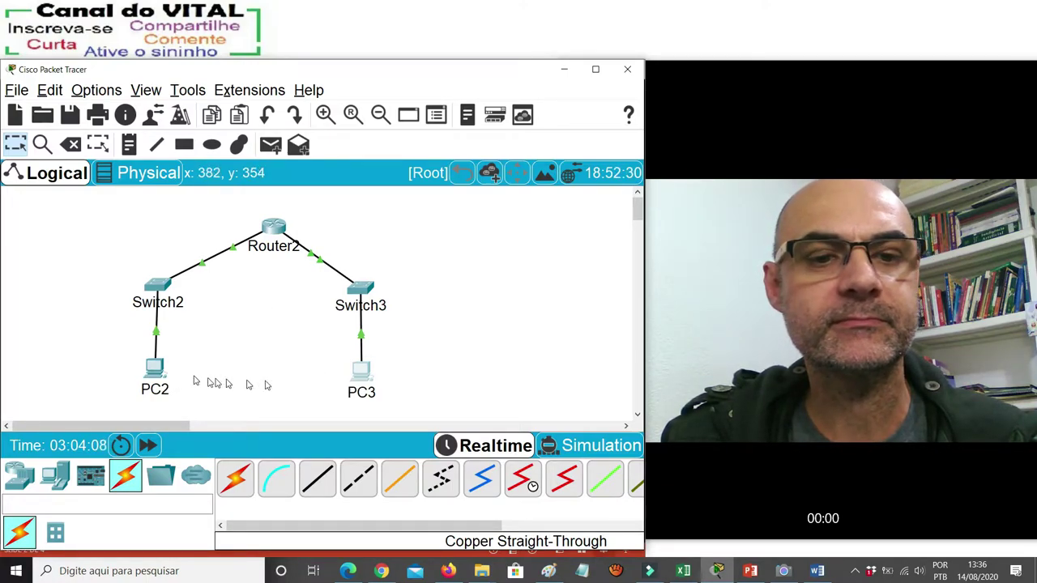
click(153, 368)
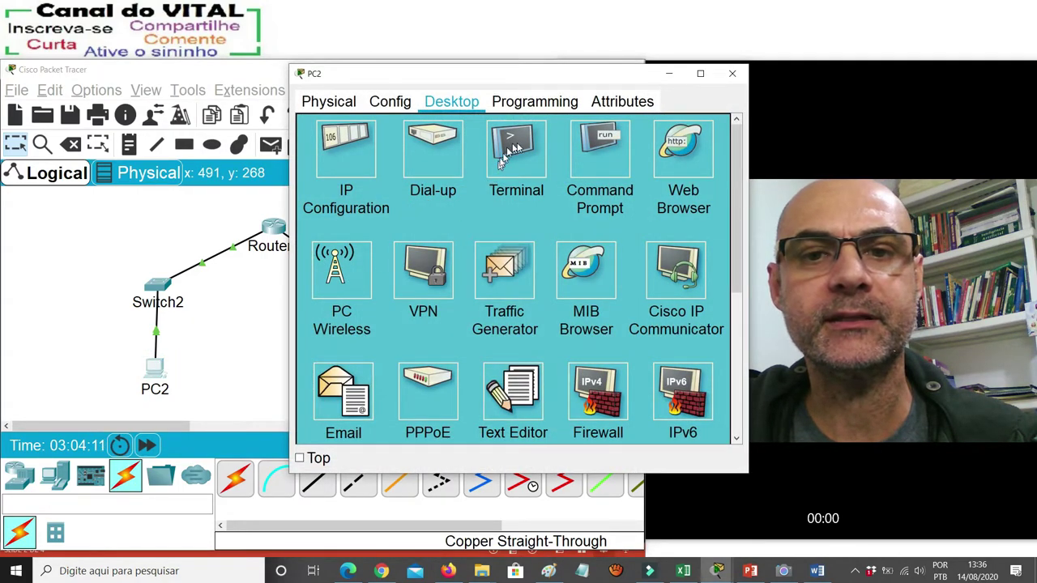
click(601, 145)
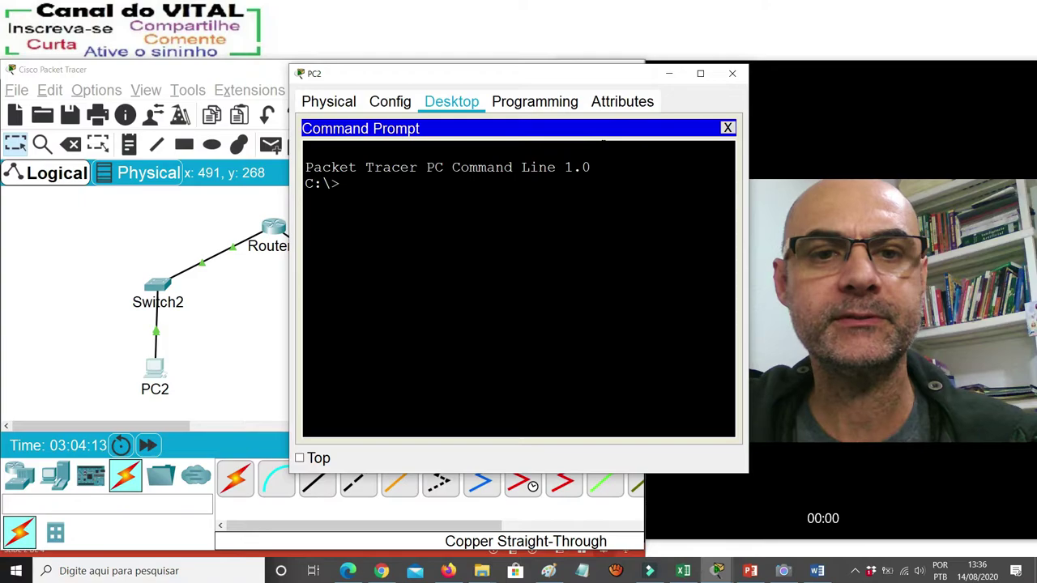
text(pinf 1)
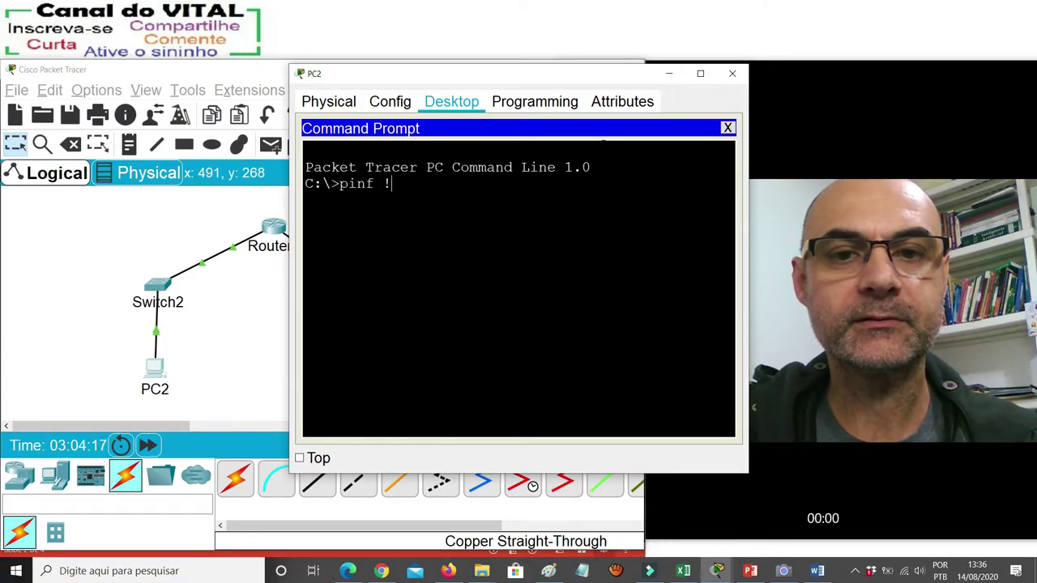
key(BackSpace)
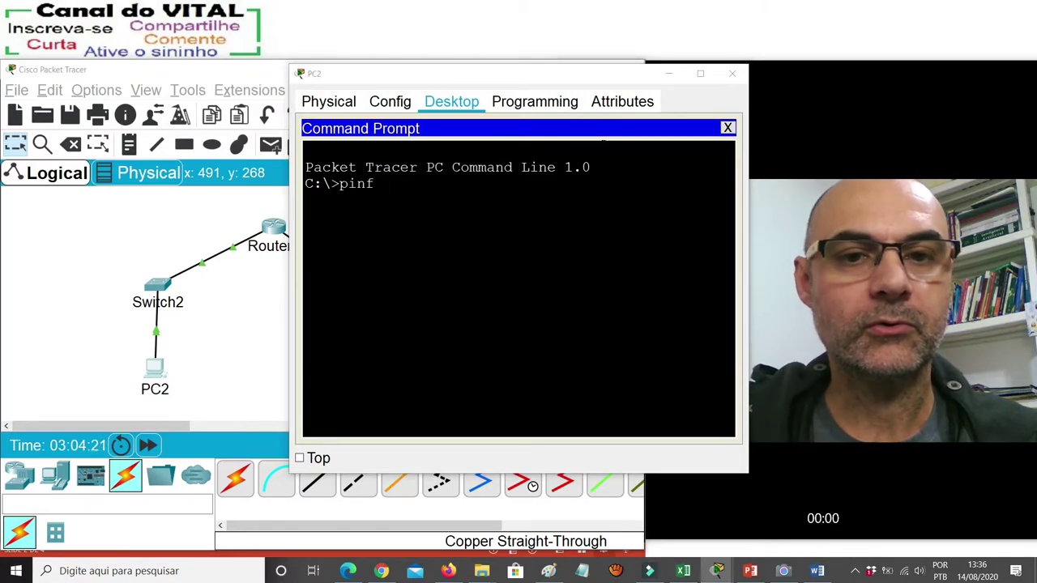
key(alt+Tab)
key(alt+Tab)
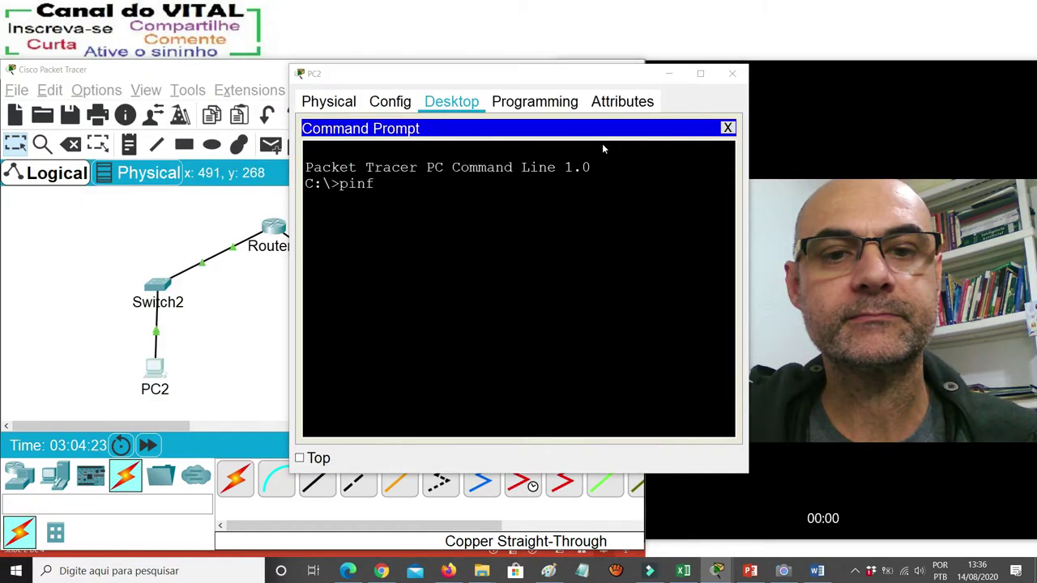
key(alt+Tab)
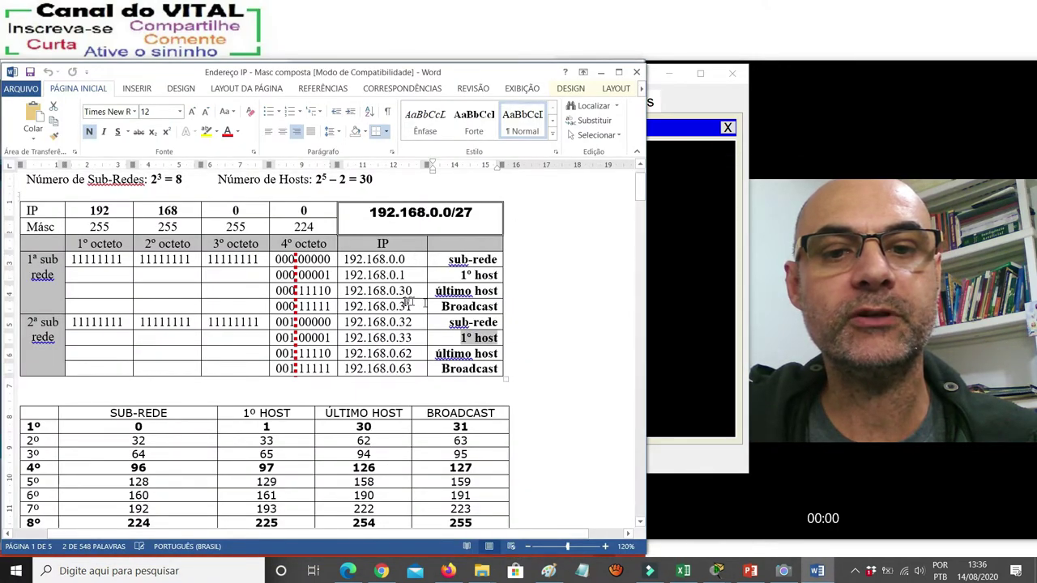
key(alt+Tab)
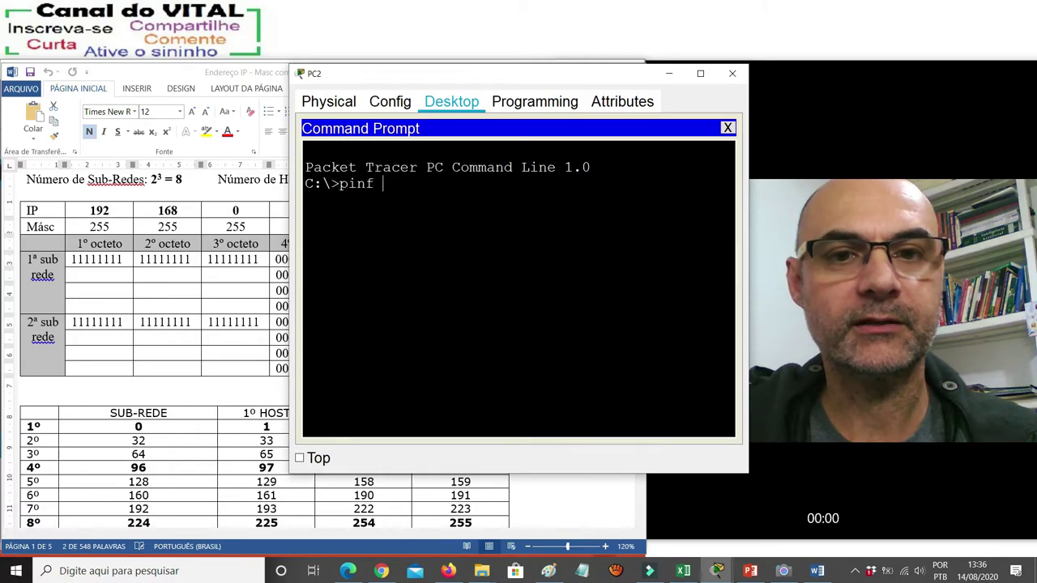
key(BackSpace)
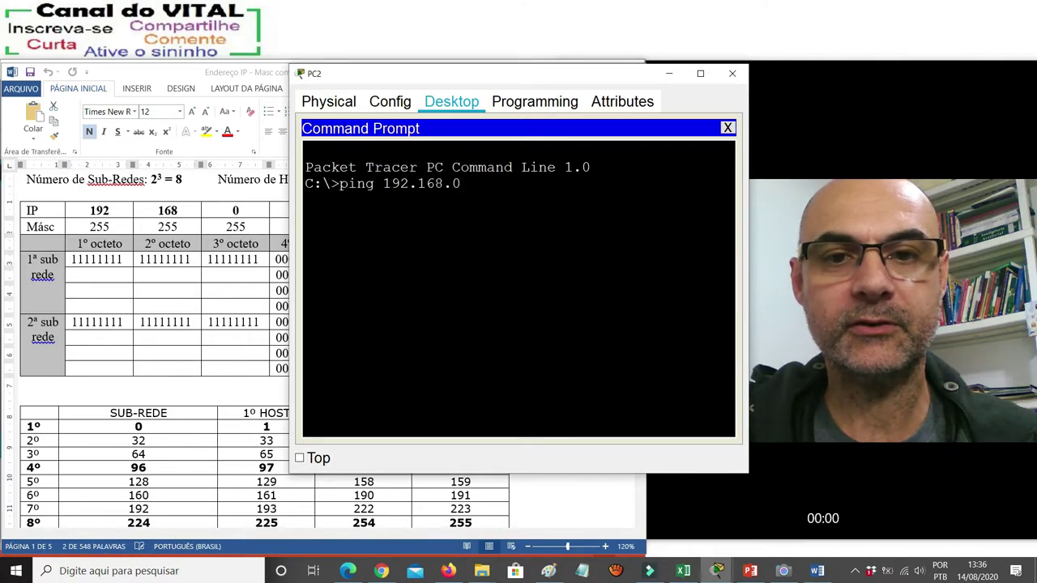
text(g 192.168.0.1)
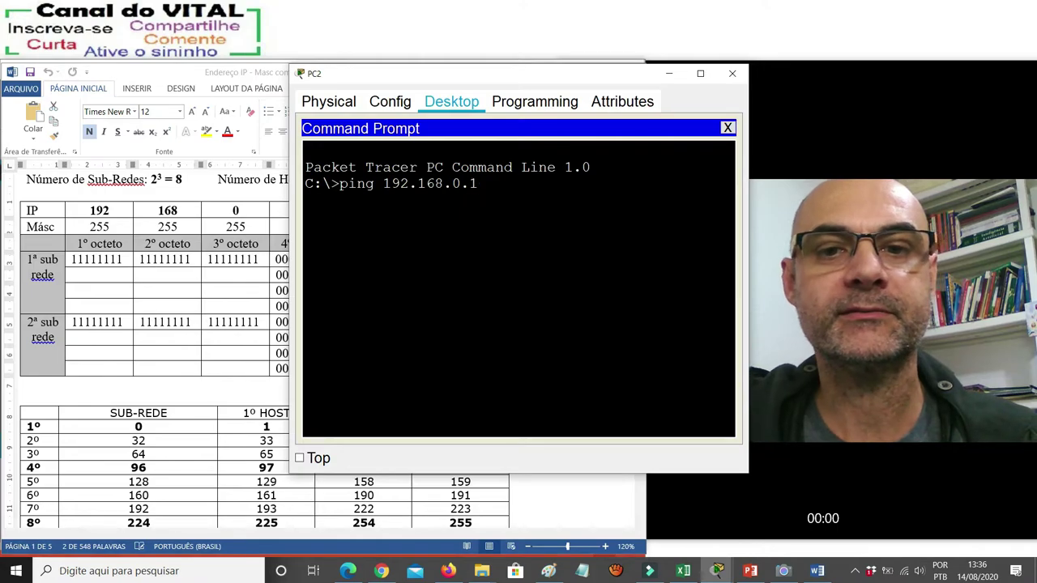
key(Return)
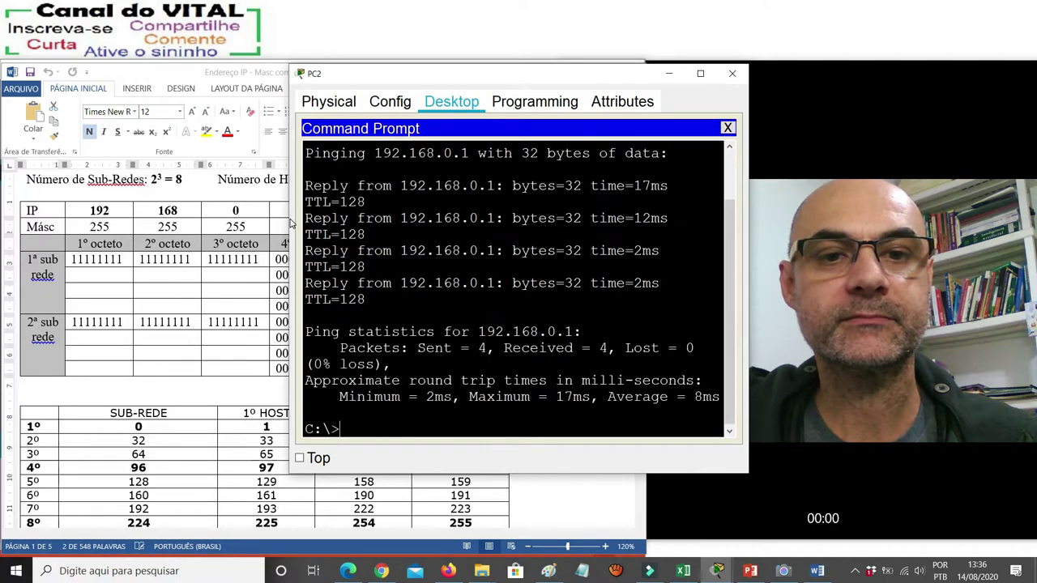
Widen PC2's window and ping the router interface on its own subnet, 192.168.0.30.
drag(290, 223, 177, 241)
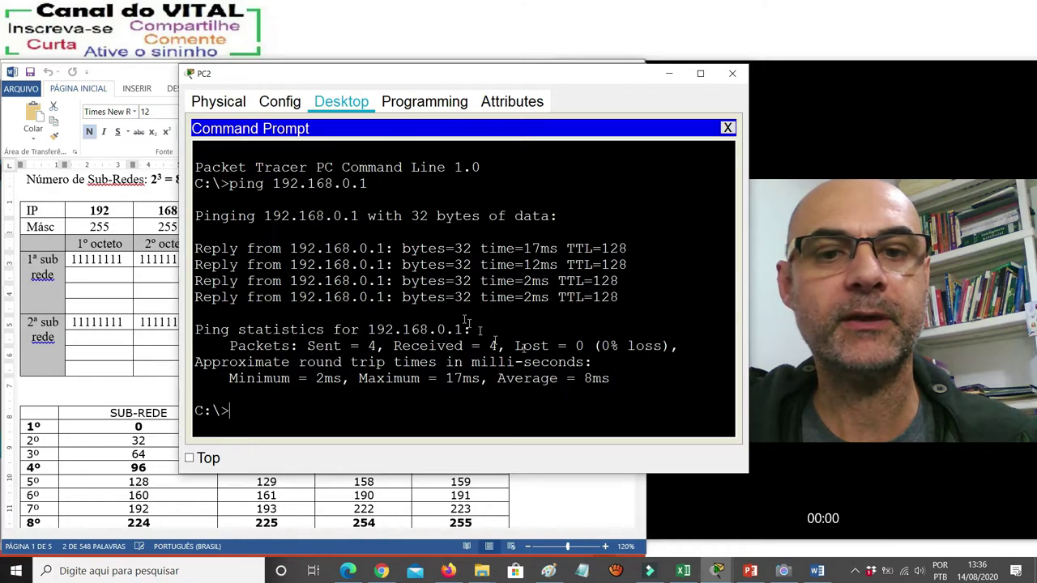
click(389, 407)
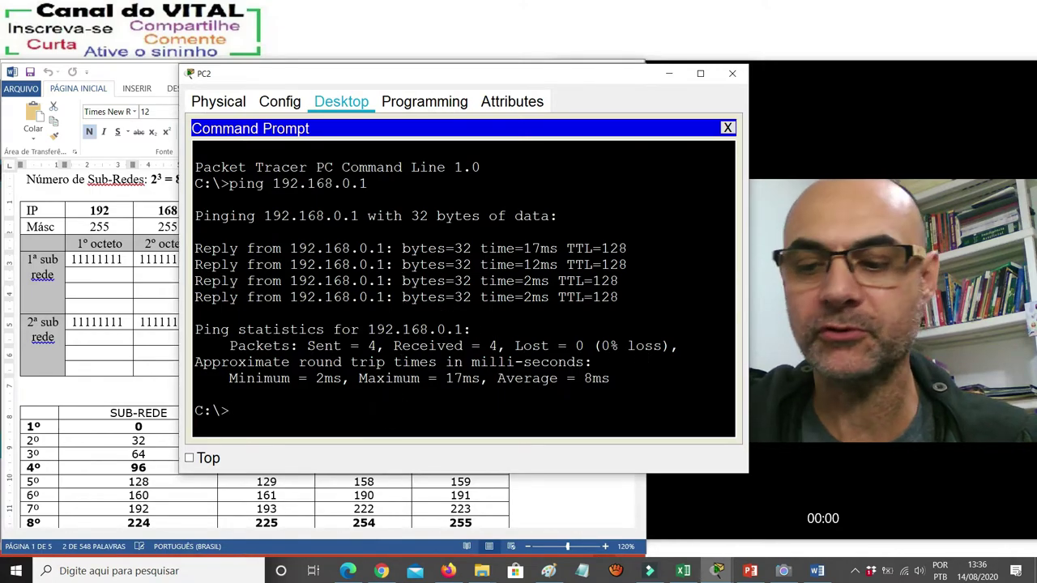
key(Up)
text(30)
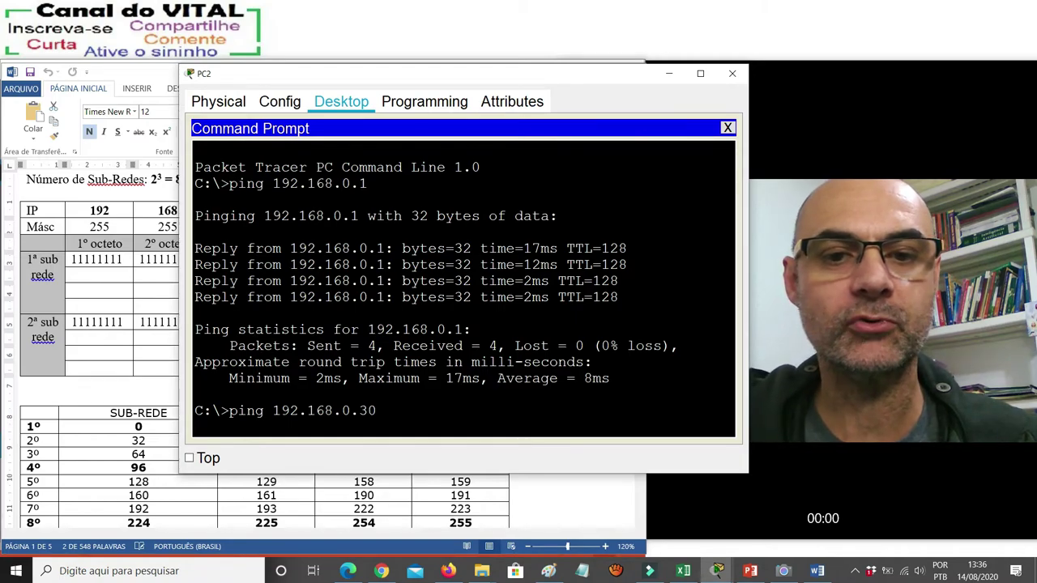
key(Return)
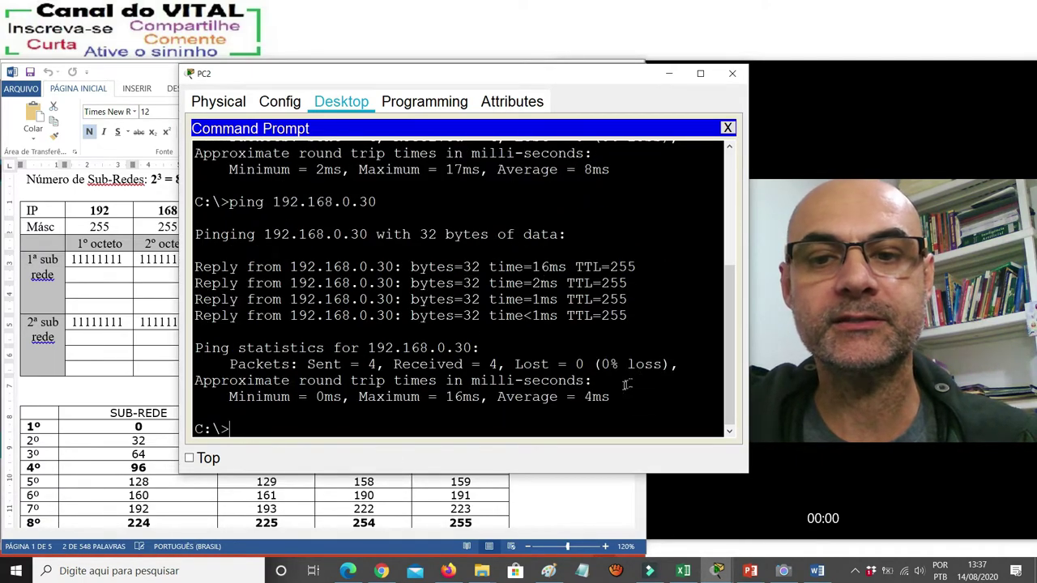
Look up the second subnet's last host in the Word table and ping 192.168.0.62 from PC2.
click(110, 413)
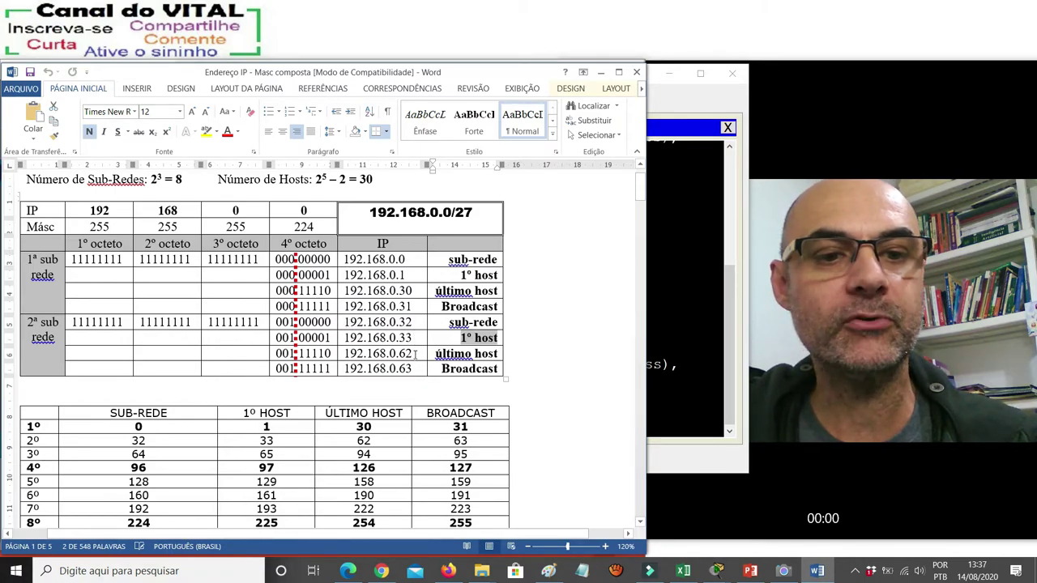
double_click(407, 353)
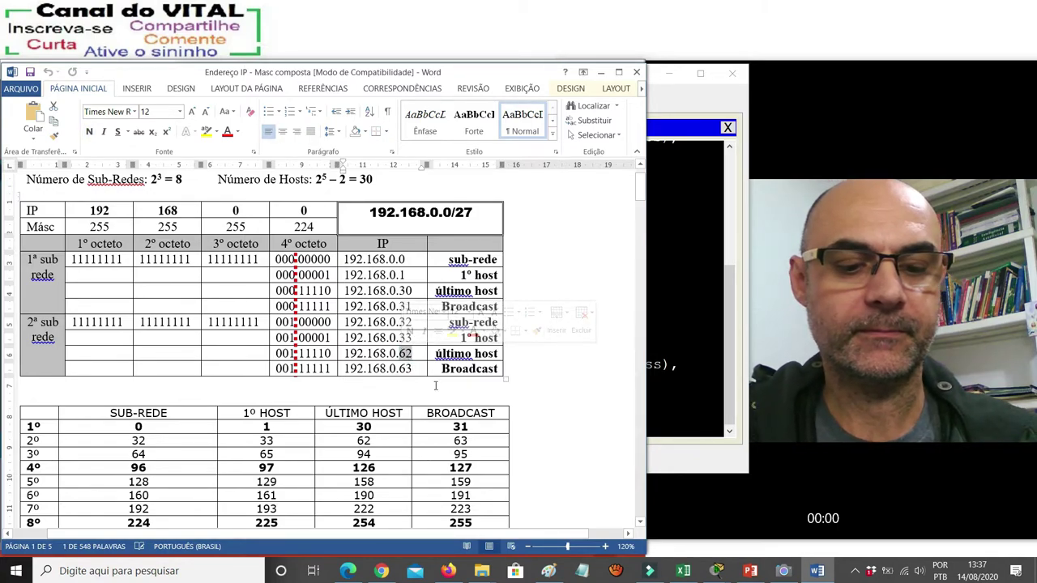
click(716, 571)
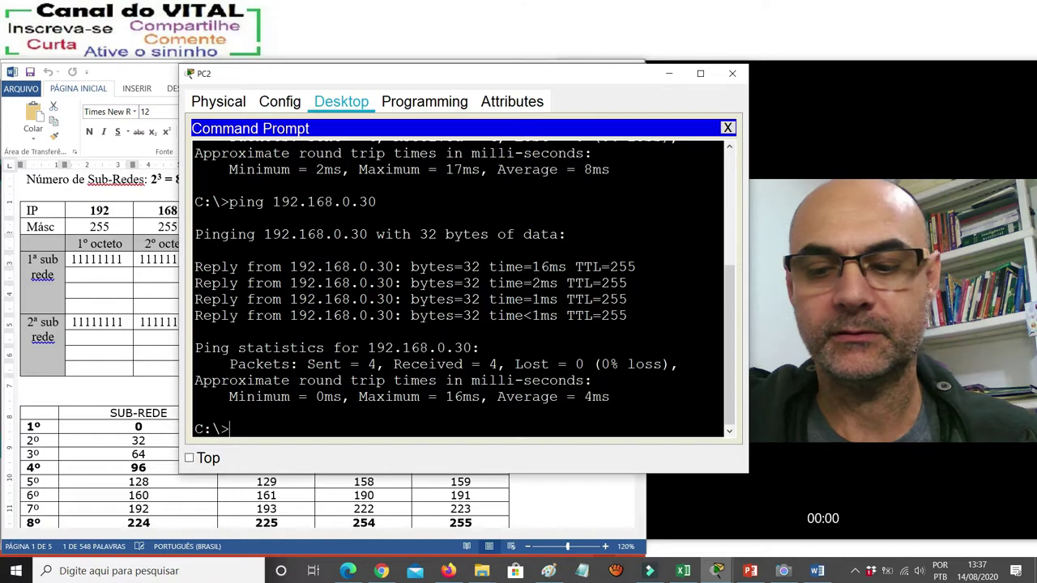
key(Up)
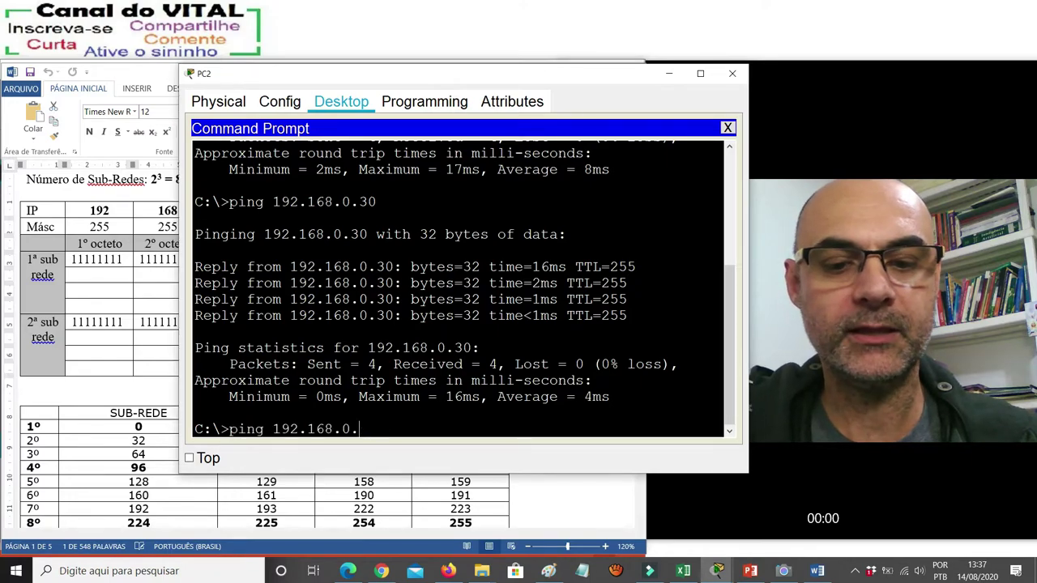
key(Return)
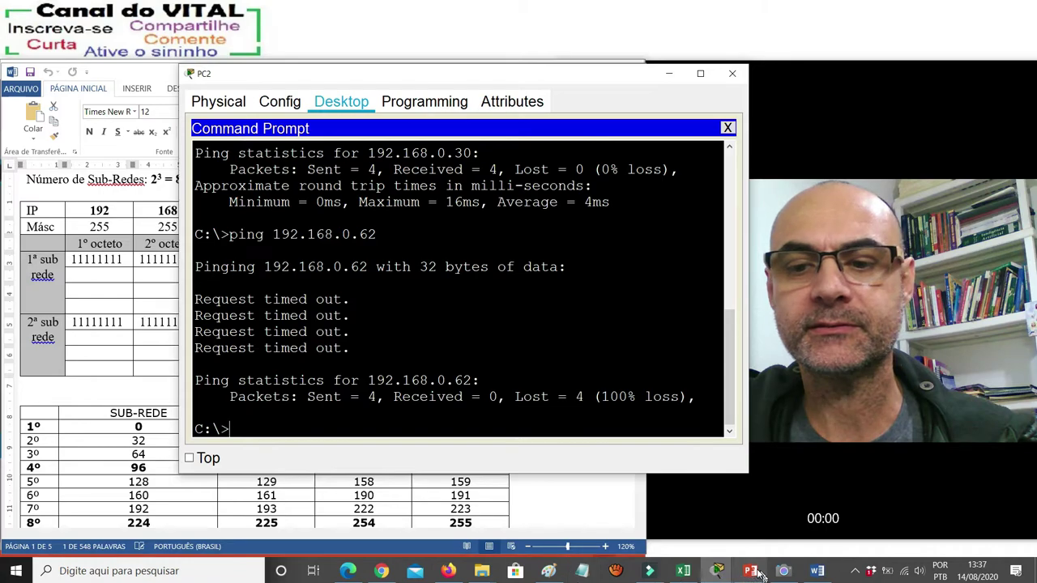
Return to the Packet Tracer topology and set PC2's default gateway to 192.168.0.30 in its IP configuration.
click(669, 76)
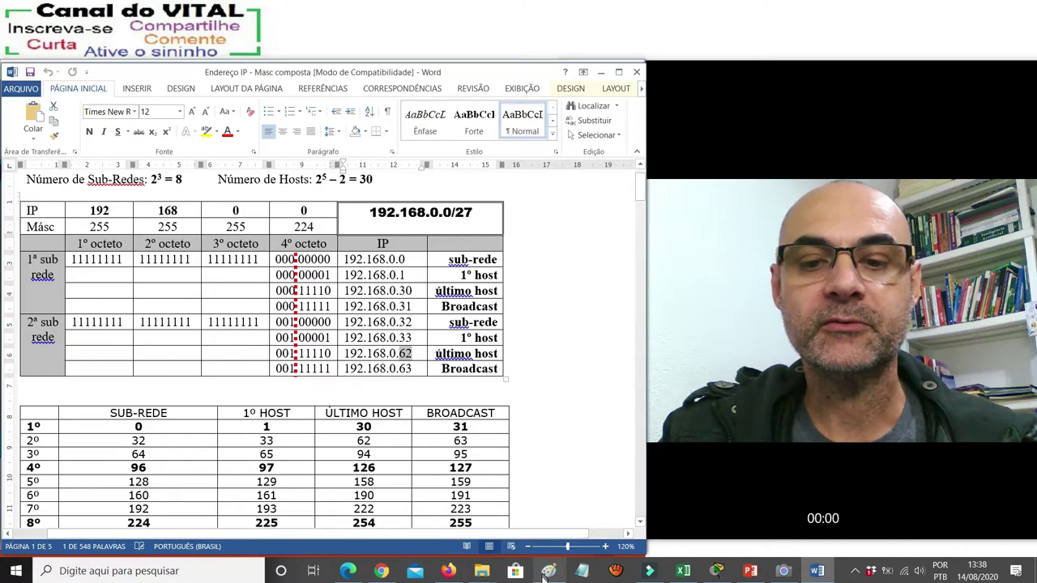
click(716, 571)
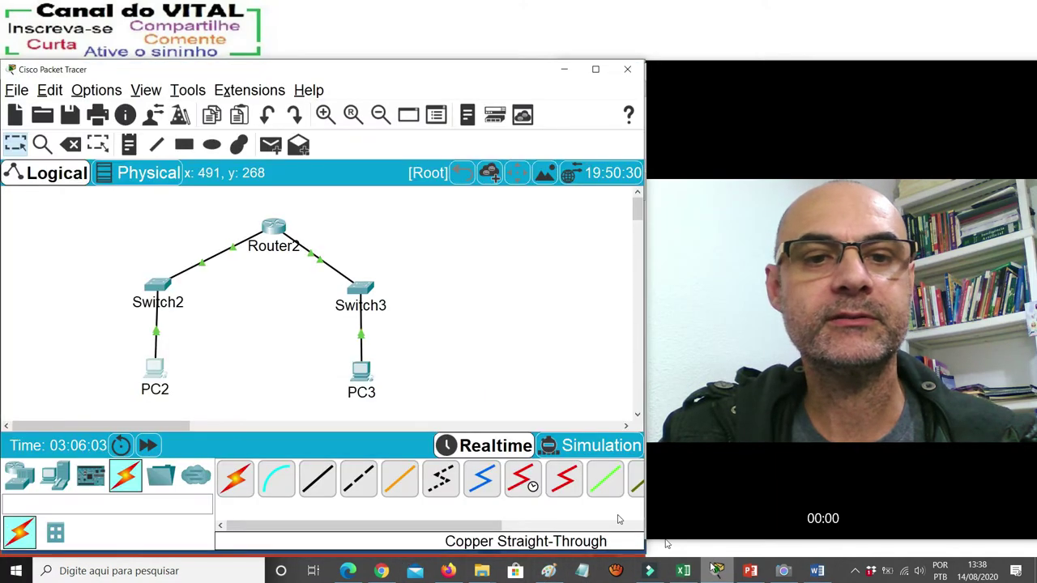
mouse_move(276, 256)
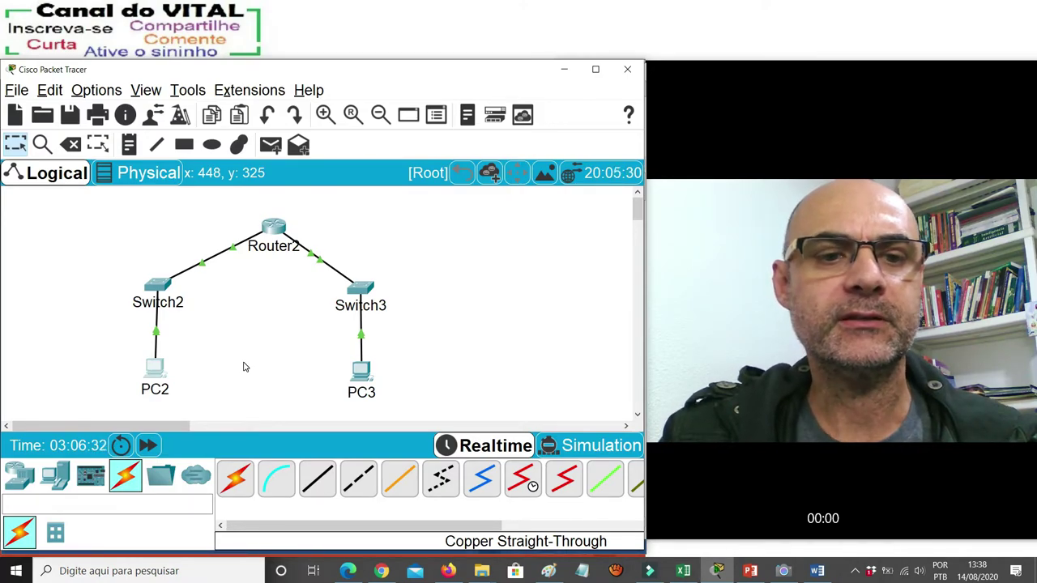
click(152, 373)
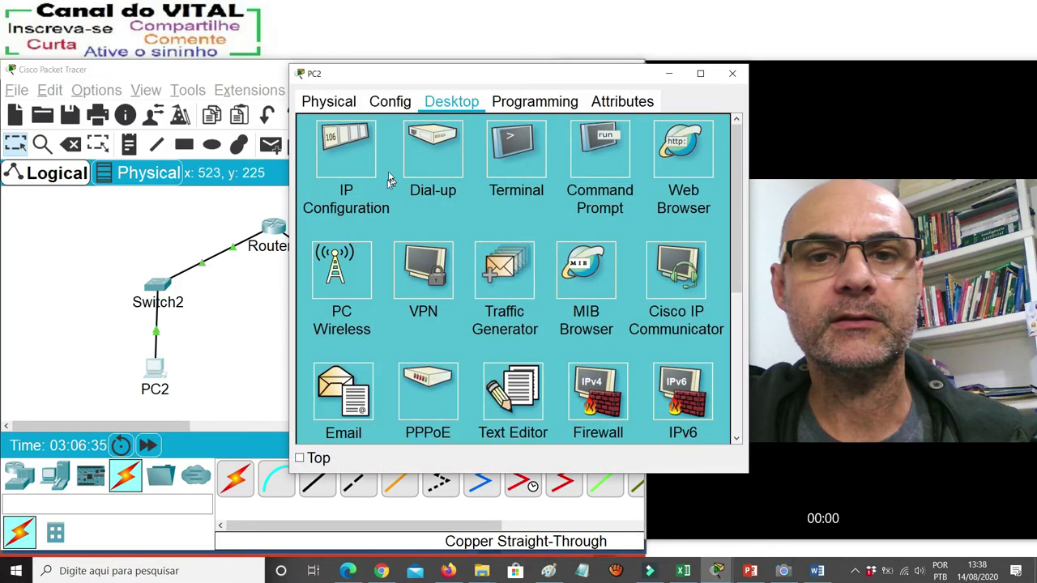
click(347, 150)
click(511, 243)
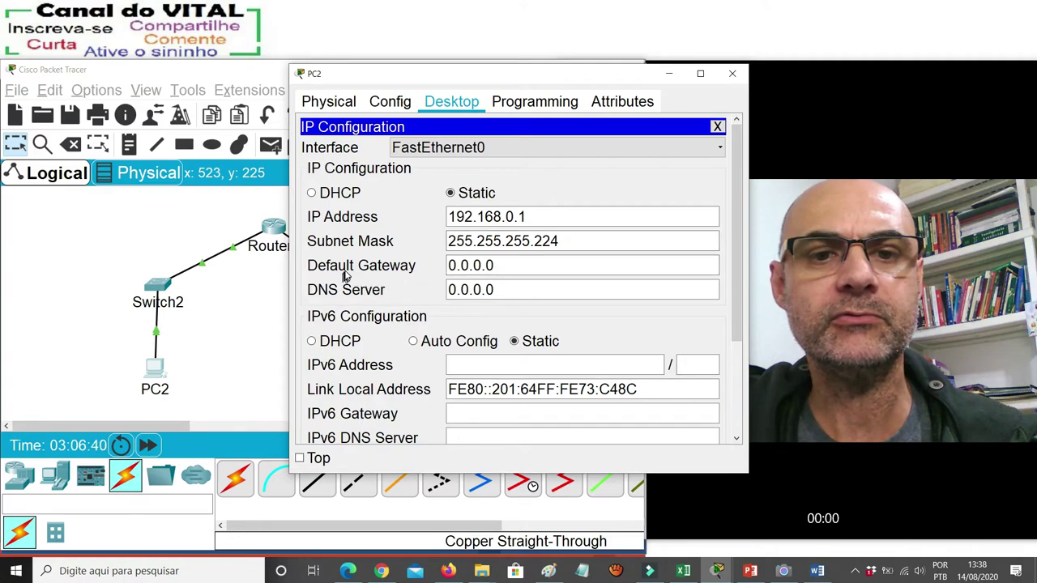
click(510, 262)
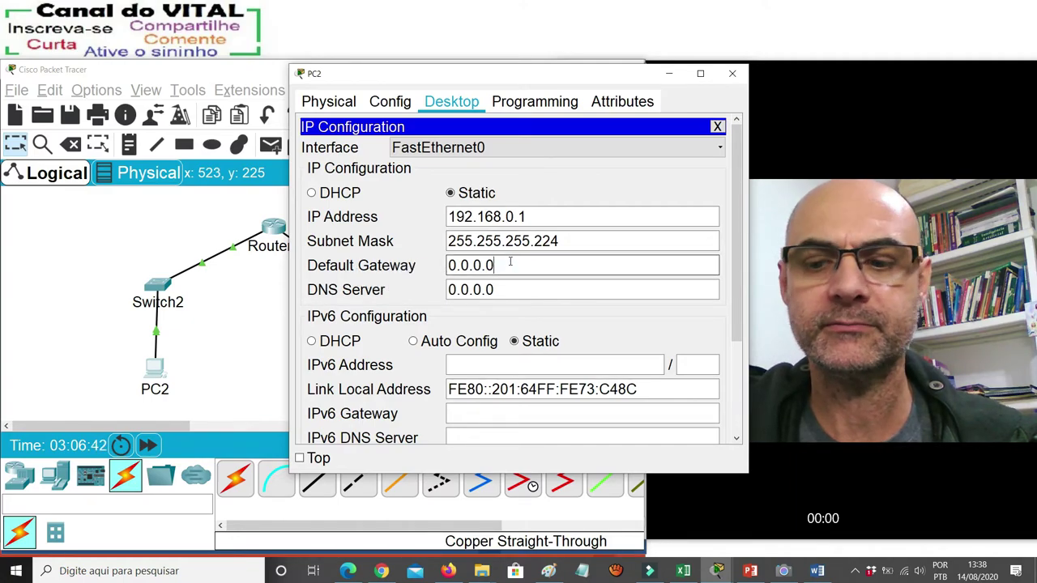
key(BackSpace)
key(BackSpace)
key(BackSpace)
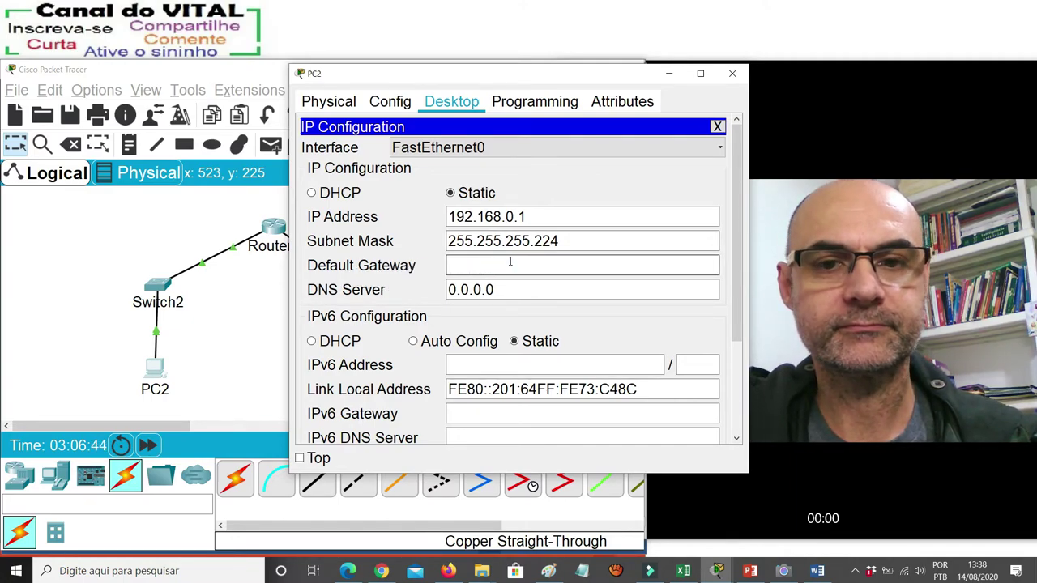
text(192.168.0.30)
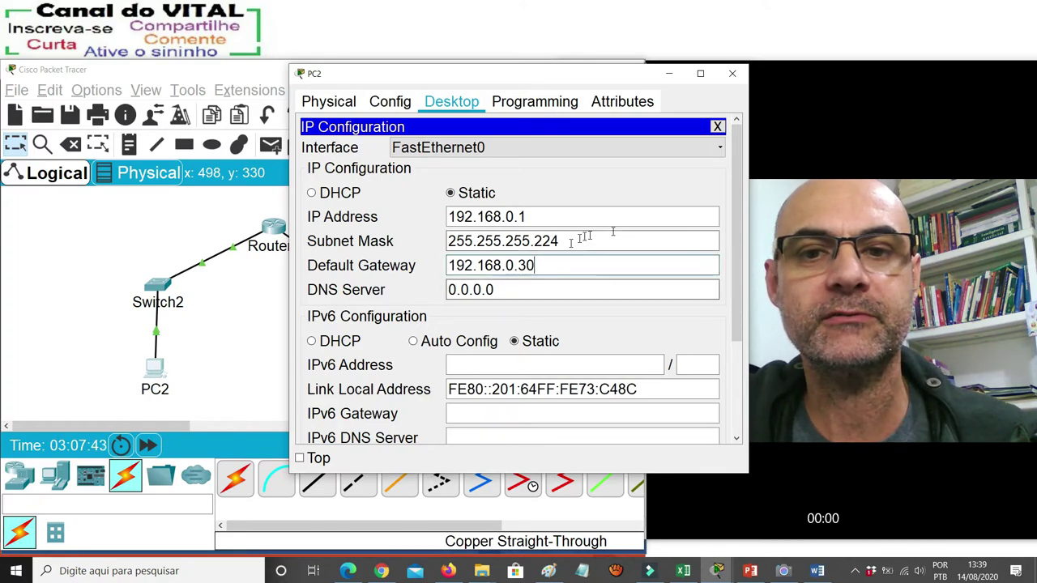
click(729, 74)
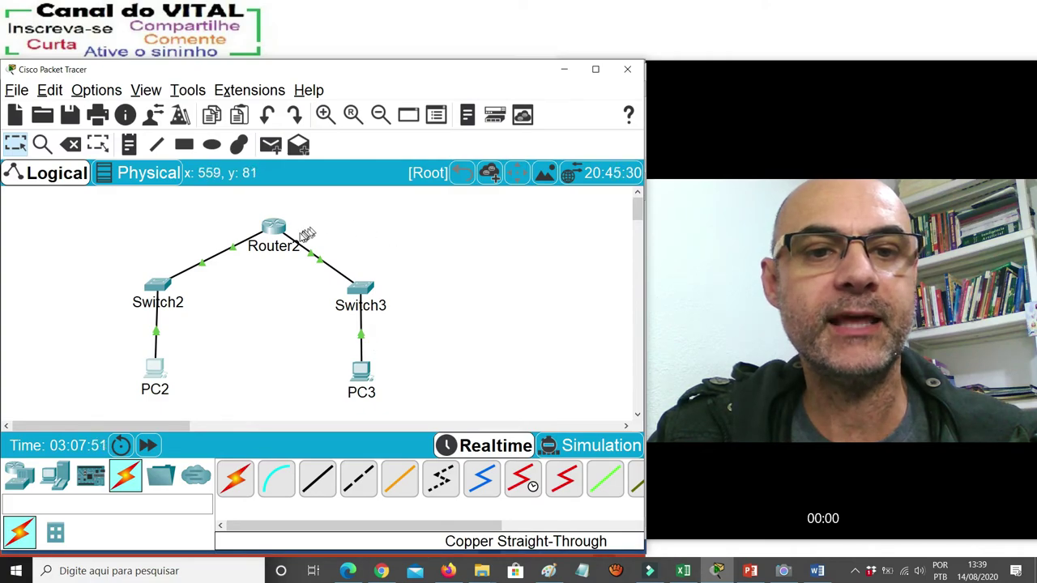
Check Router2's interface addresses, then set PC3's default gateway to 192.168.0.62 in its IP configuration.
mouse_move(296, 239)
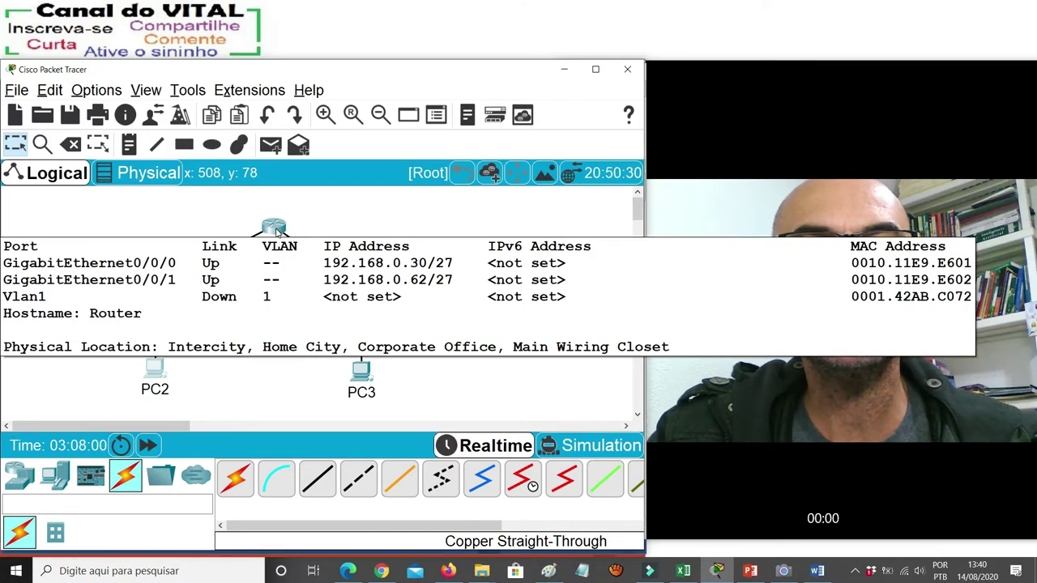
click(361, 375)
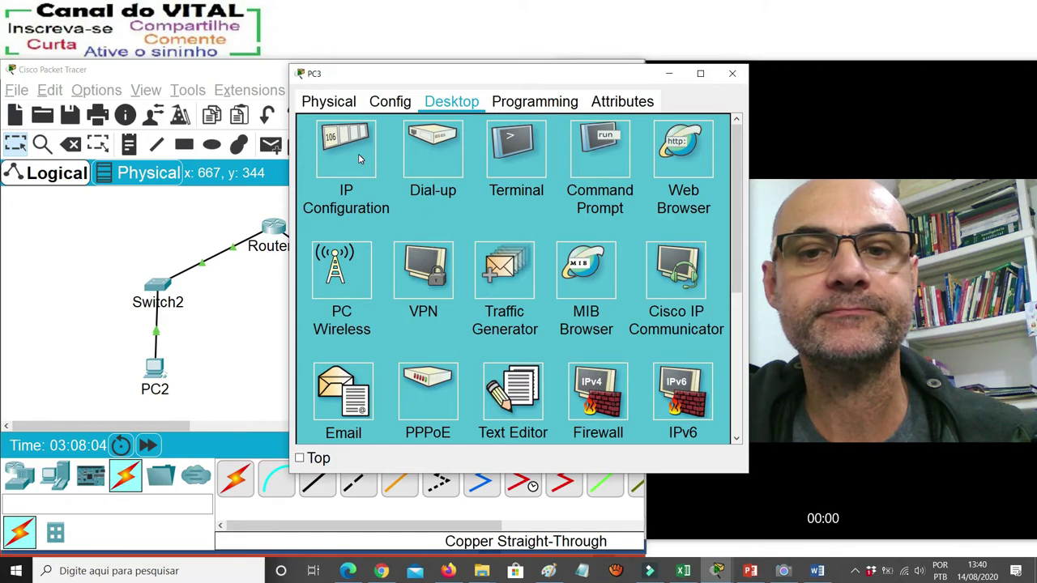
click(359, 159)
drag(494, 264, 411, 266)
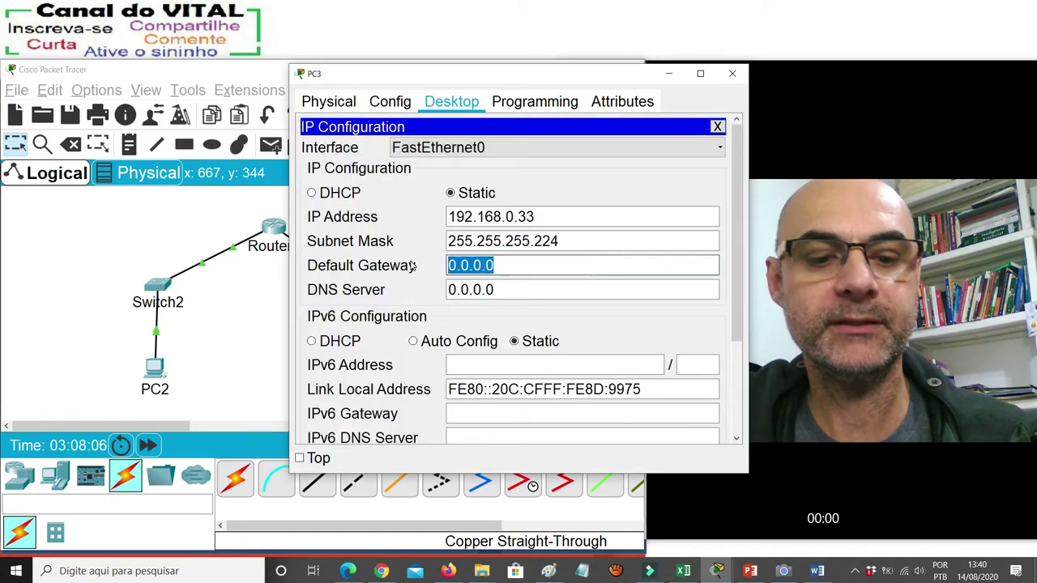
text(192.168.0.30)
key(BackSpace)
key(BackSpace)
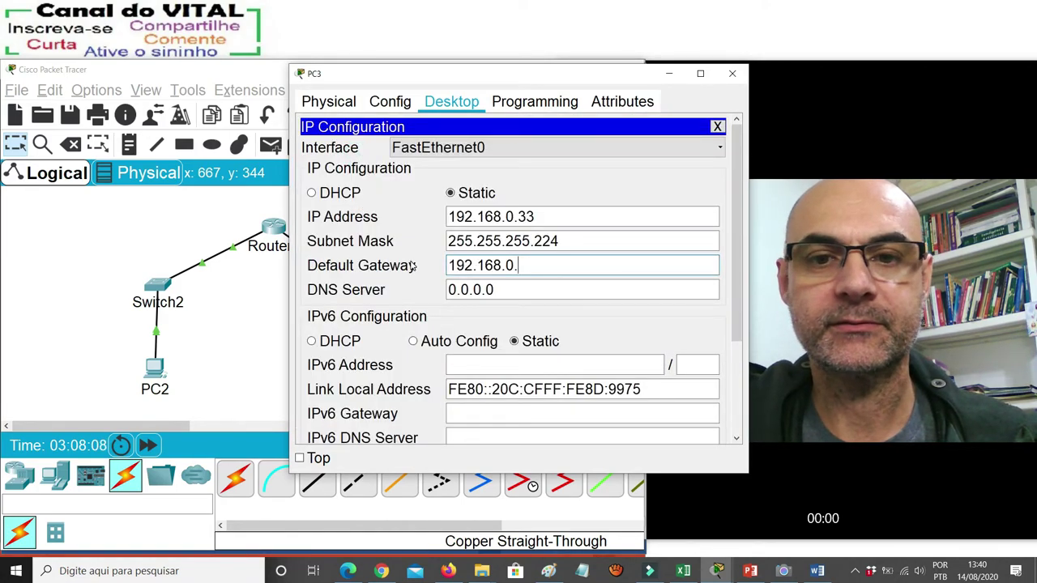
text(62)
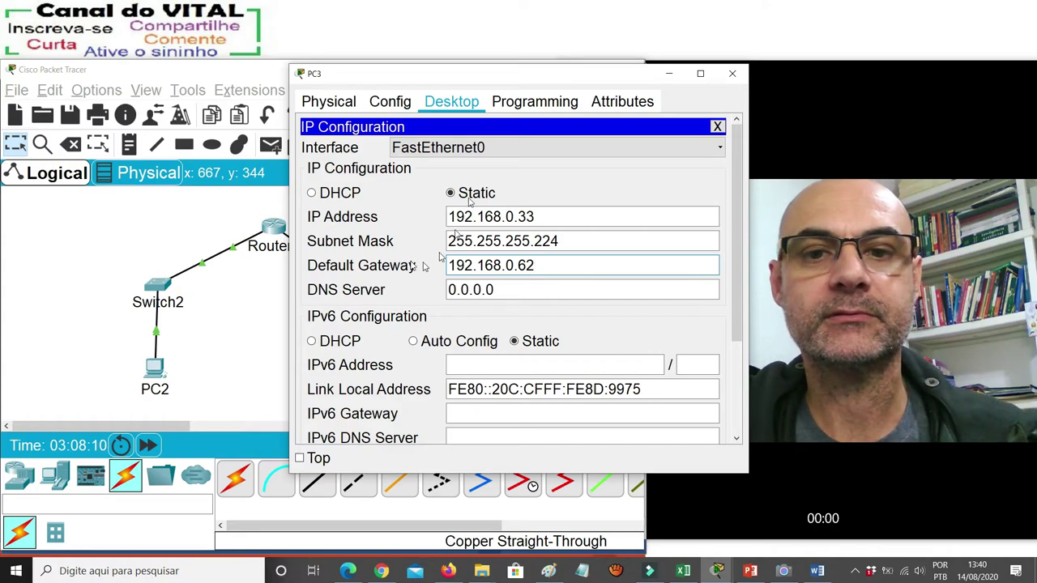
click(732, 73)
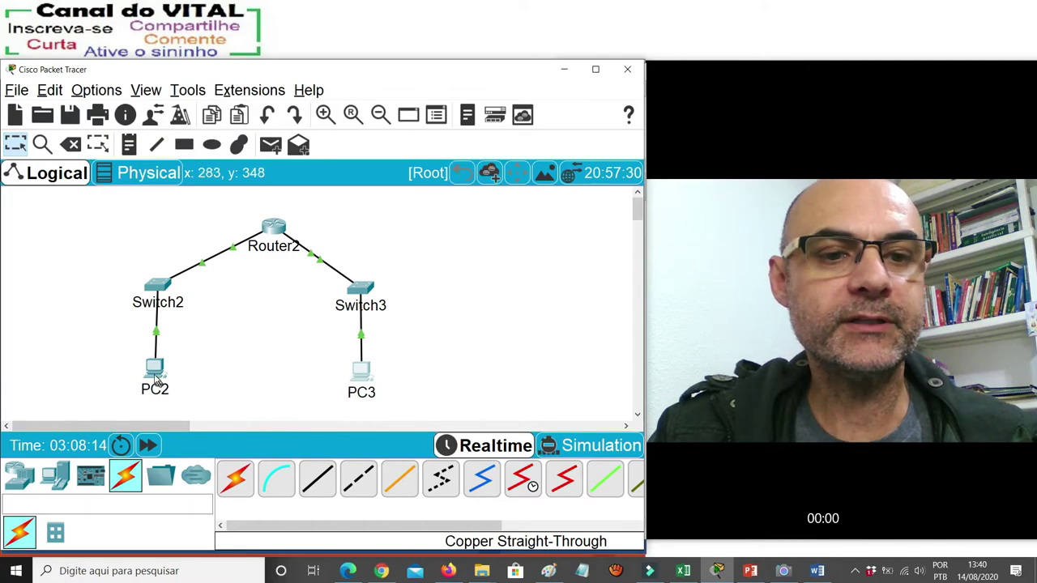
Open PC2's command prompt and ping its own address, 192.168.0.1, again.
mouse_move(156, 376)
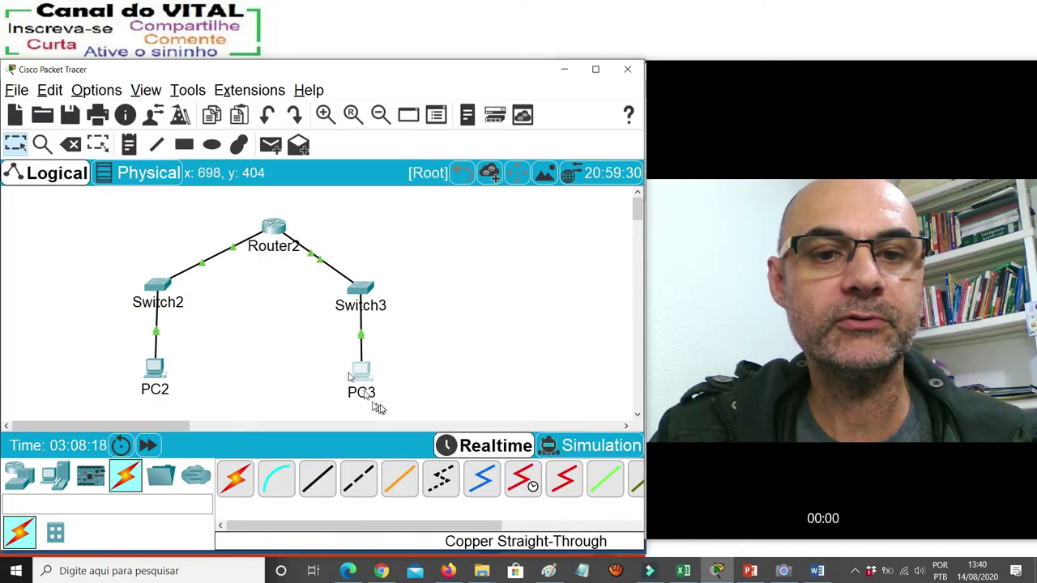
click(159, 375)
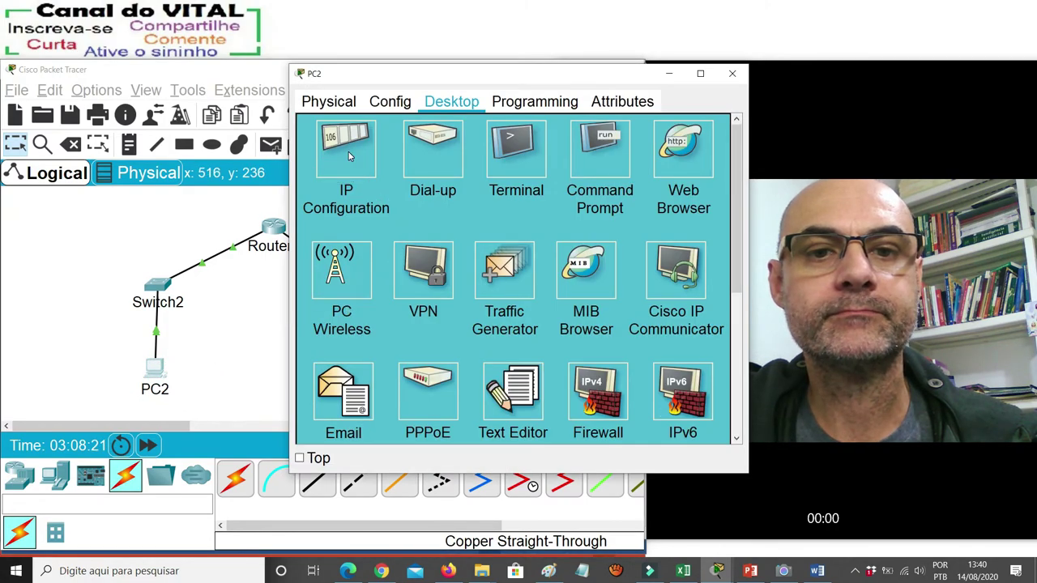
click(586, 144)
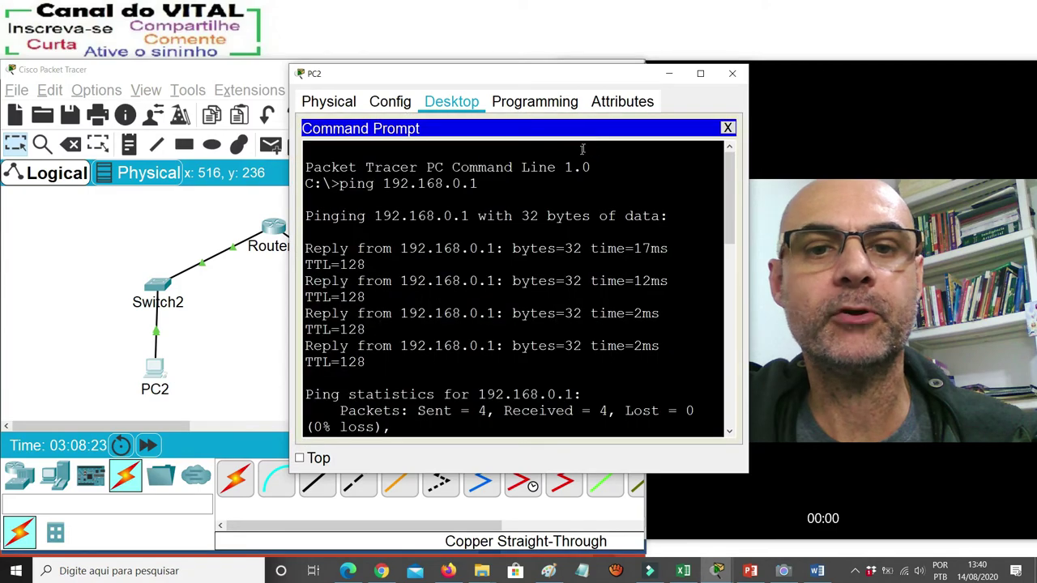
key(Up)
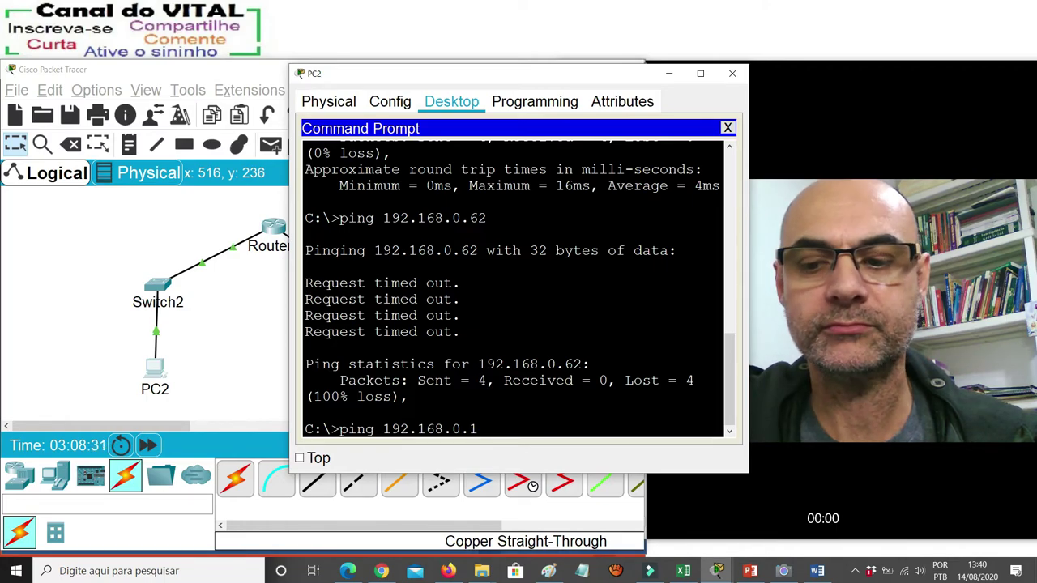
key(Return)
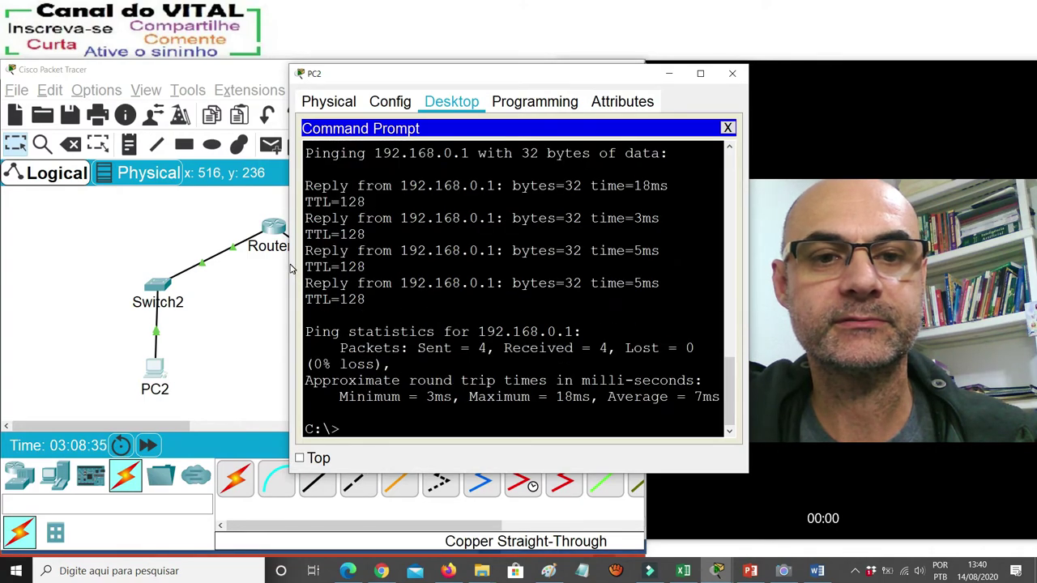
Widen PC2's window and ping its default gateway, 192.168.0.30.
drag(288, 262, 164, 289)
key(Up)
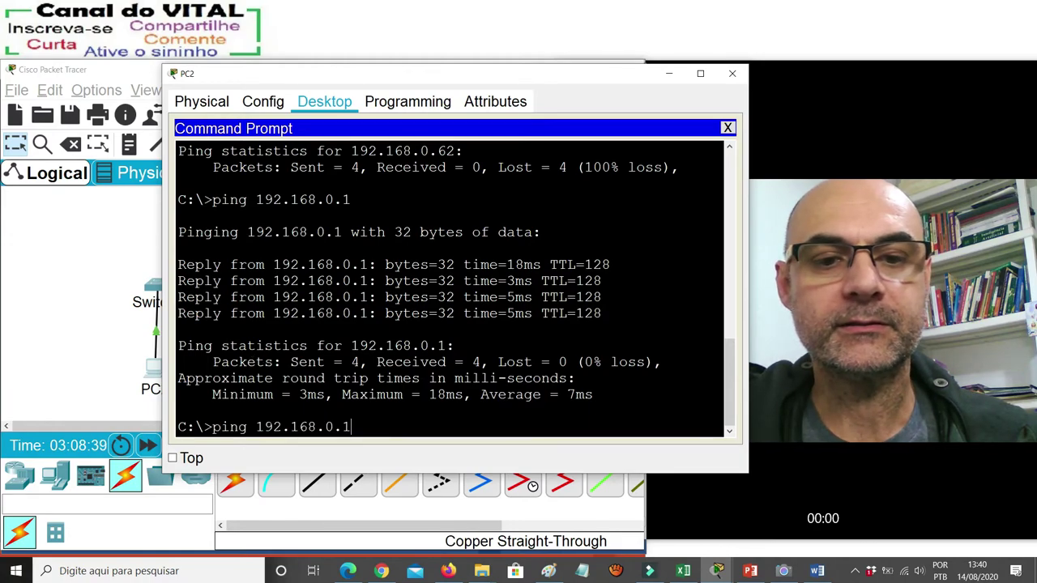
key(Up)
key(Up)
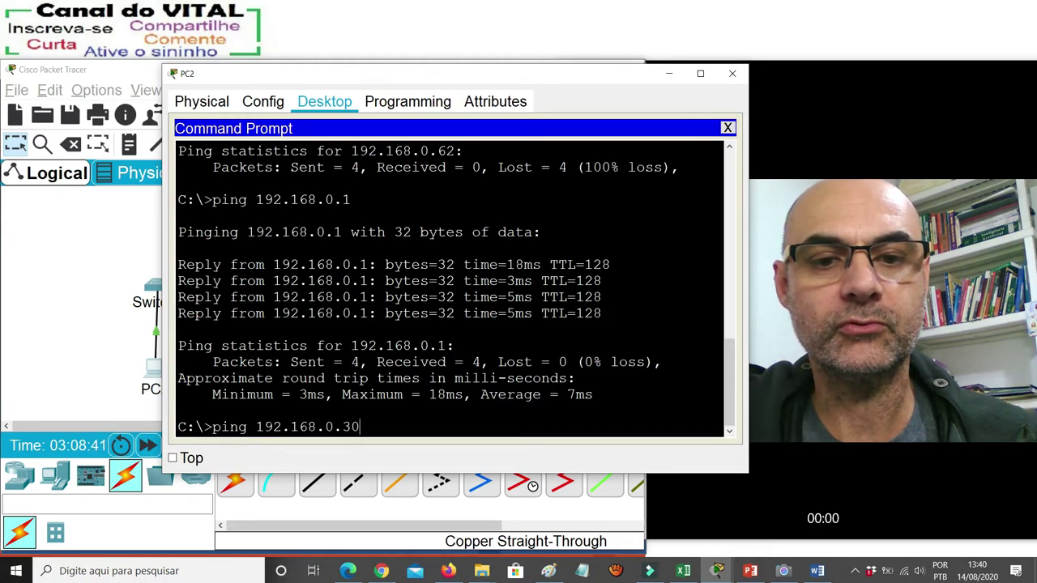
key(Return)
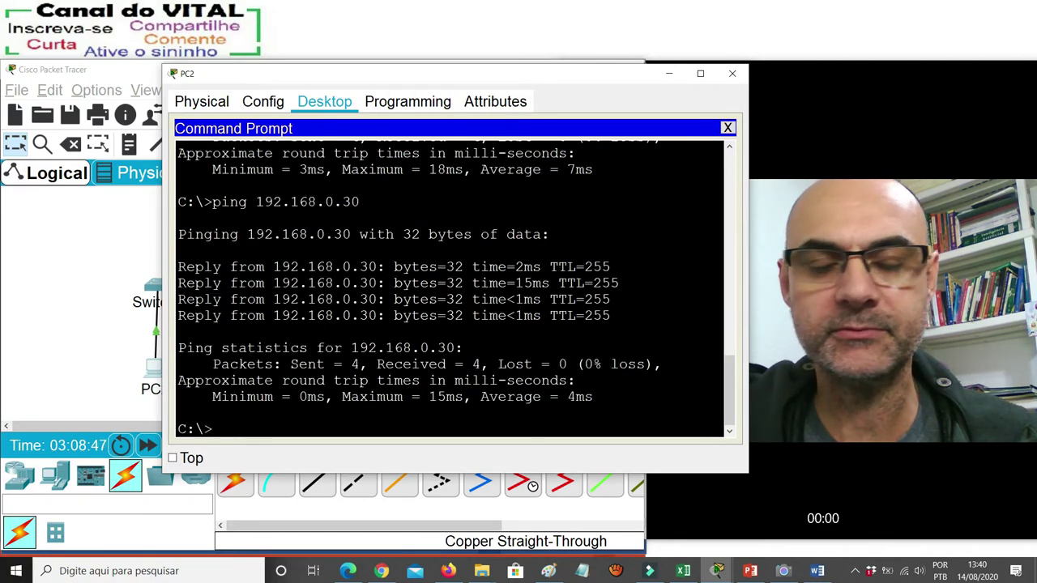
key(Up)
key(BackSpace)
key(BackSpace)
text(1)
key(Down)
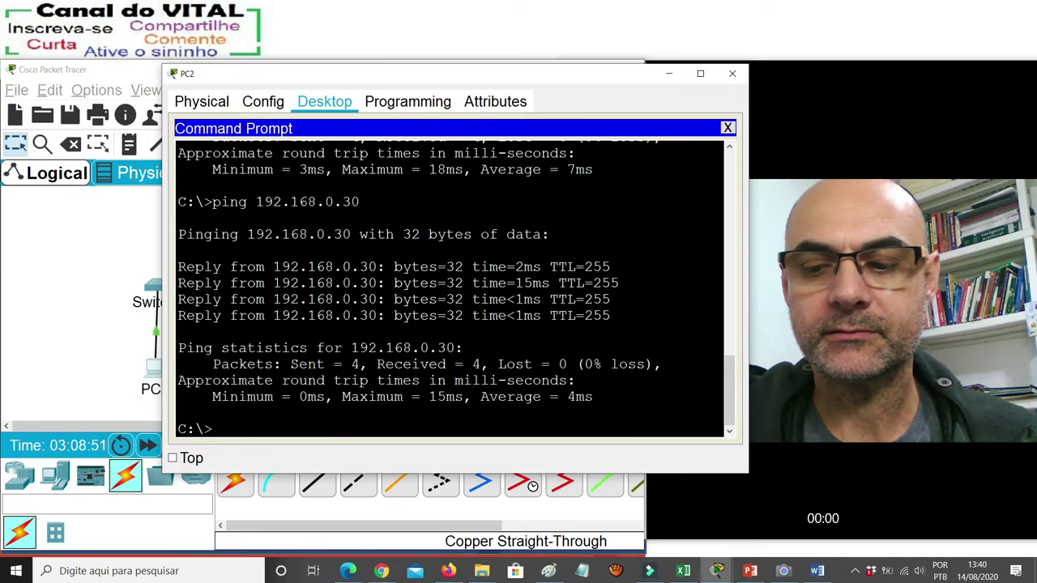
Ping the router interface on the second subnet, 192.168.0.62, from PC2.
key(Up)
key(BackSpace)
key(BackSpace)
text(62)
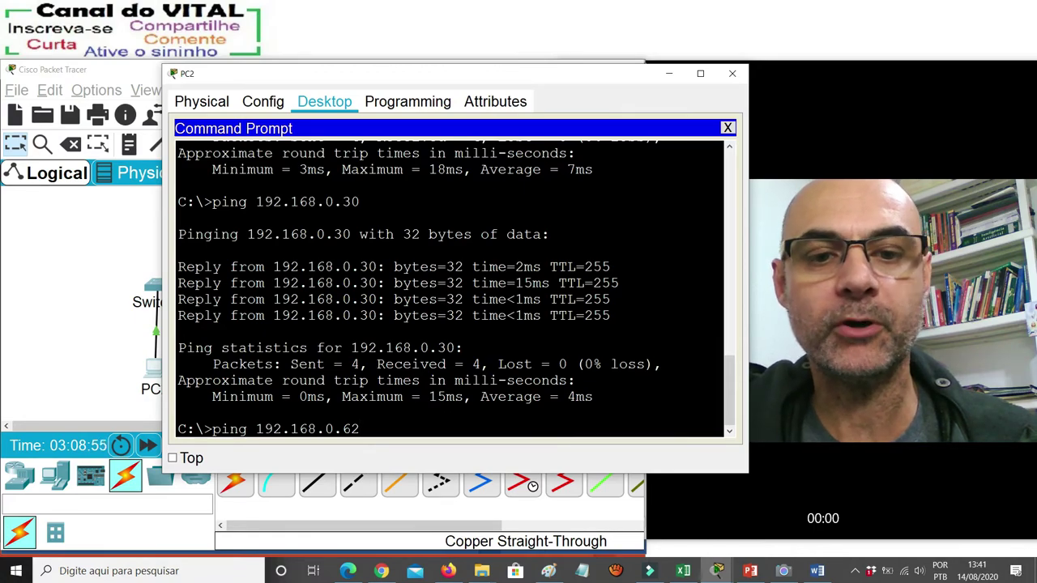
key(Return)
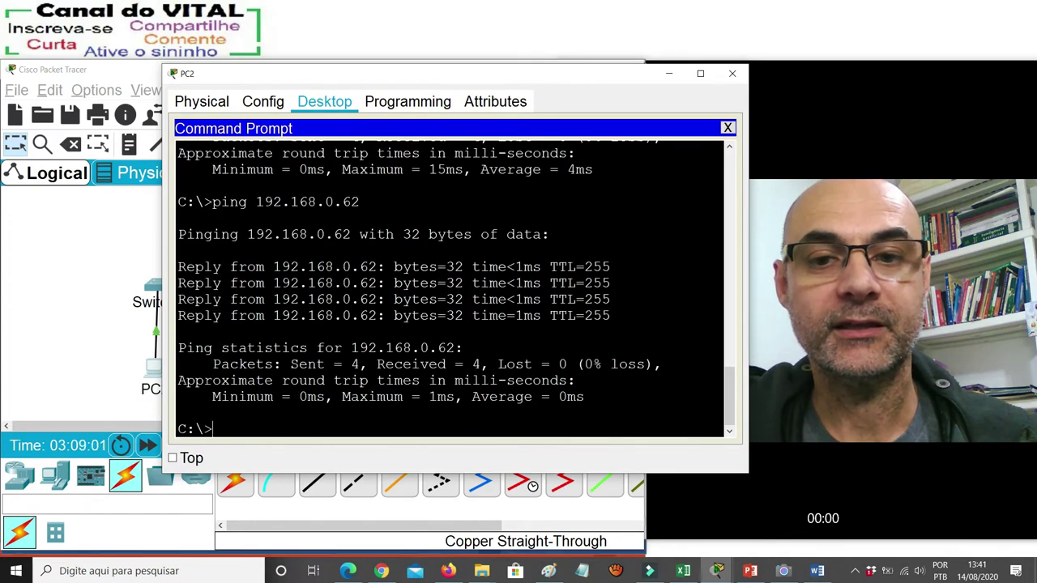
Check PC3 in the topology, return to PC2's command prompt, and ping 192.168.0.33 twice.
click(49, 379)
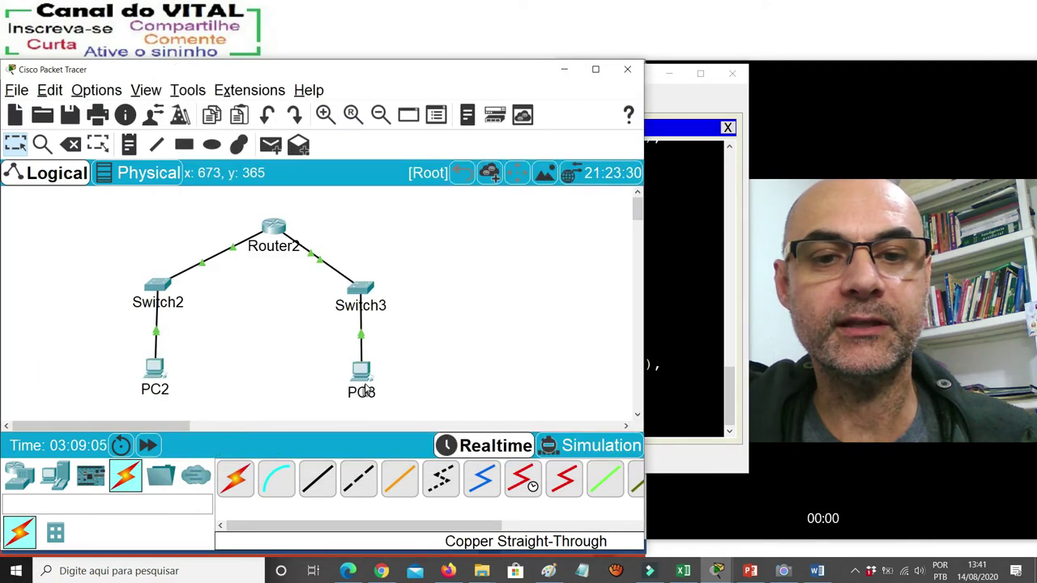
mouse_move(366, 389)
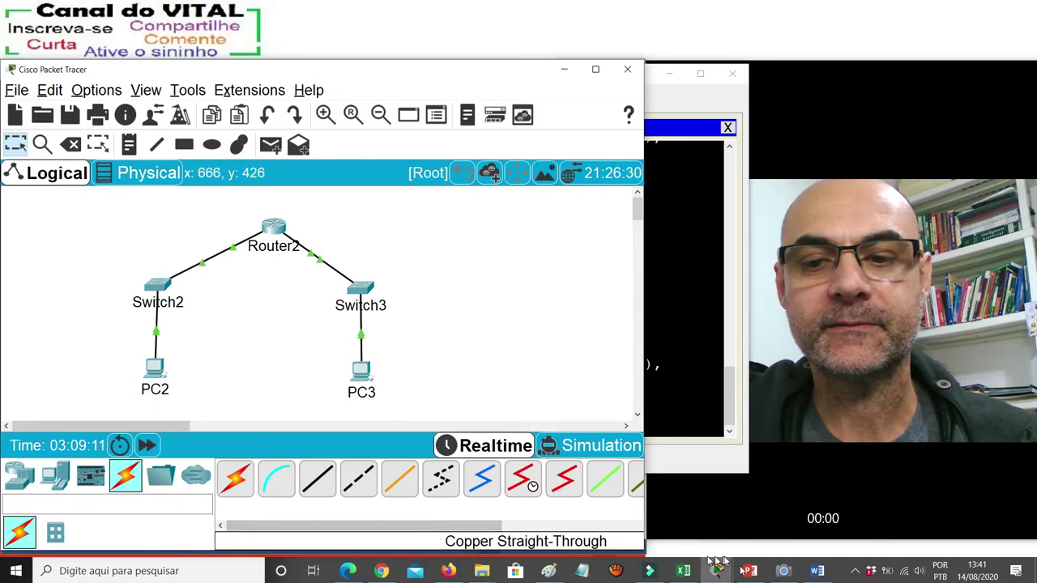
mouse_move(723, 572)
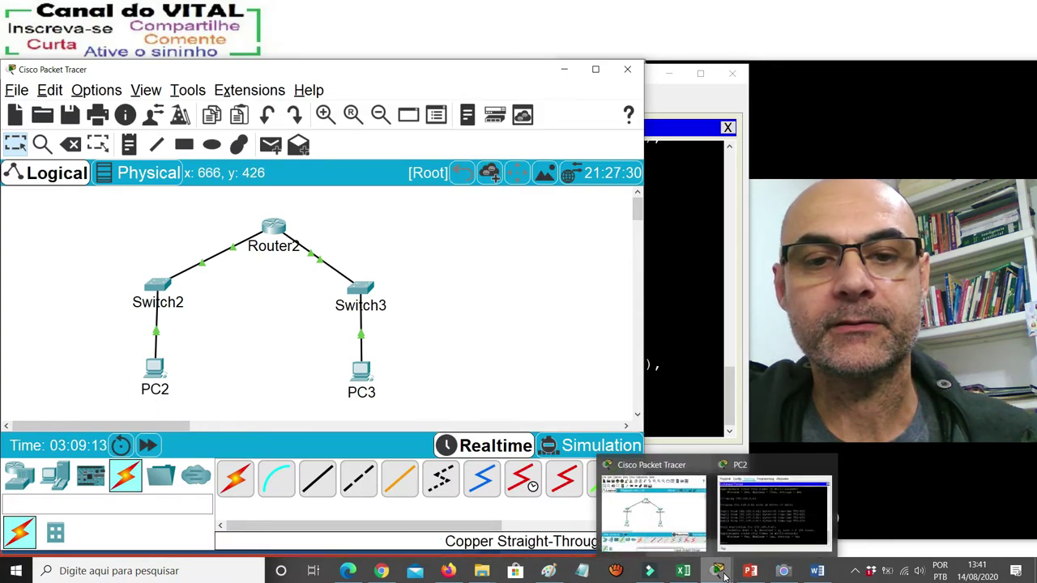
click(762, 514)
key(Up)
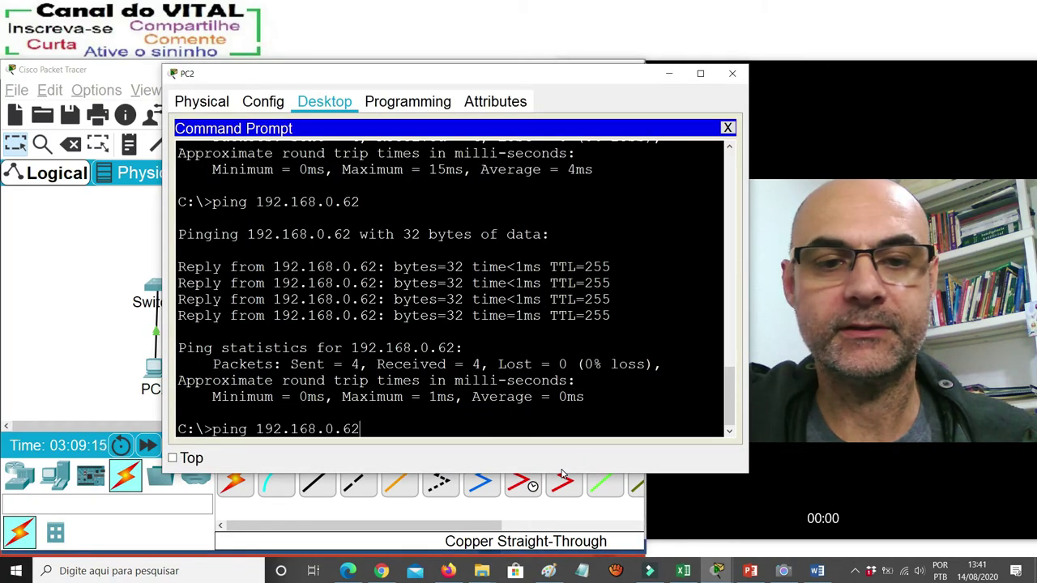
key(BackSpace)
key(BackSpace)
text(33)
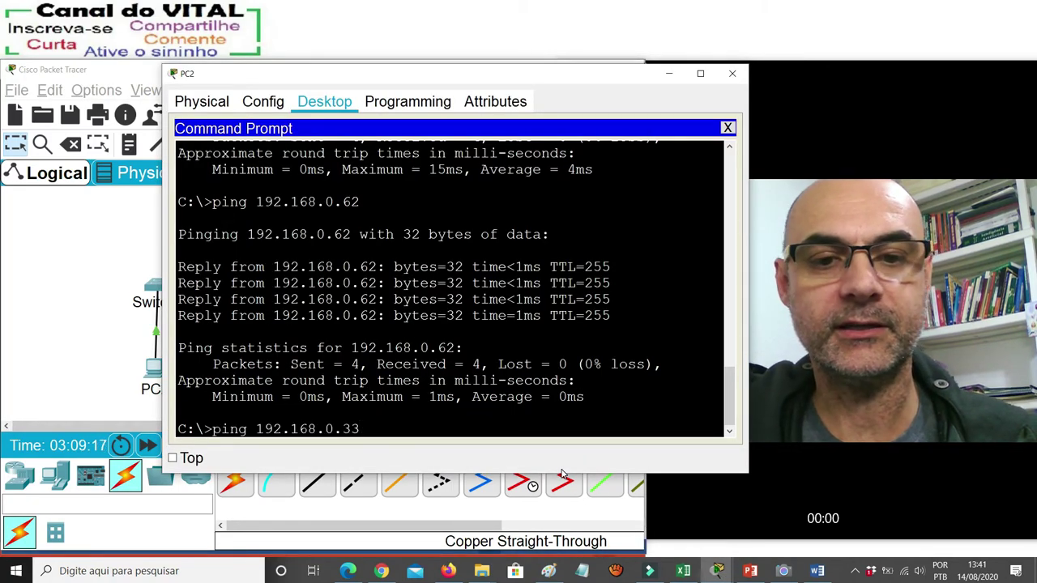
key(Return)
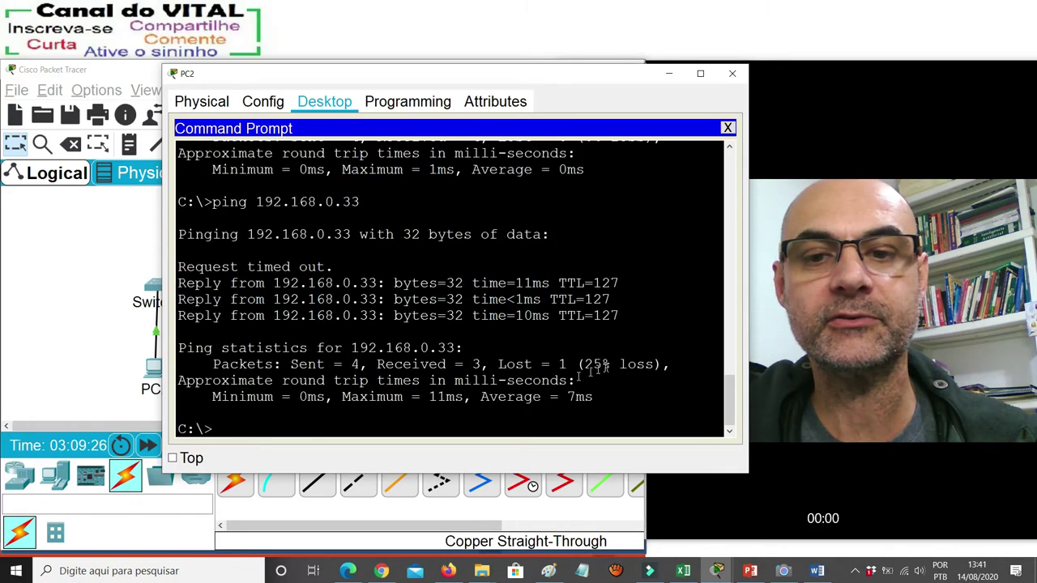
key(Up)
key(Return)
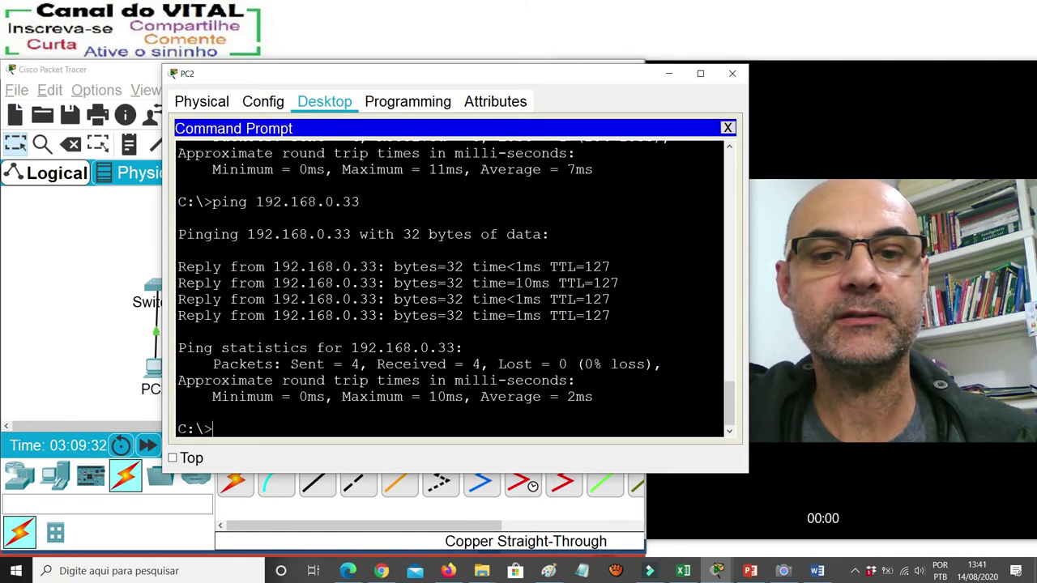
Minimize PC2's window, switch to the PowerPoint presentation, and show the Atividade 12 slide.
click(669, 73)
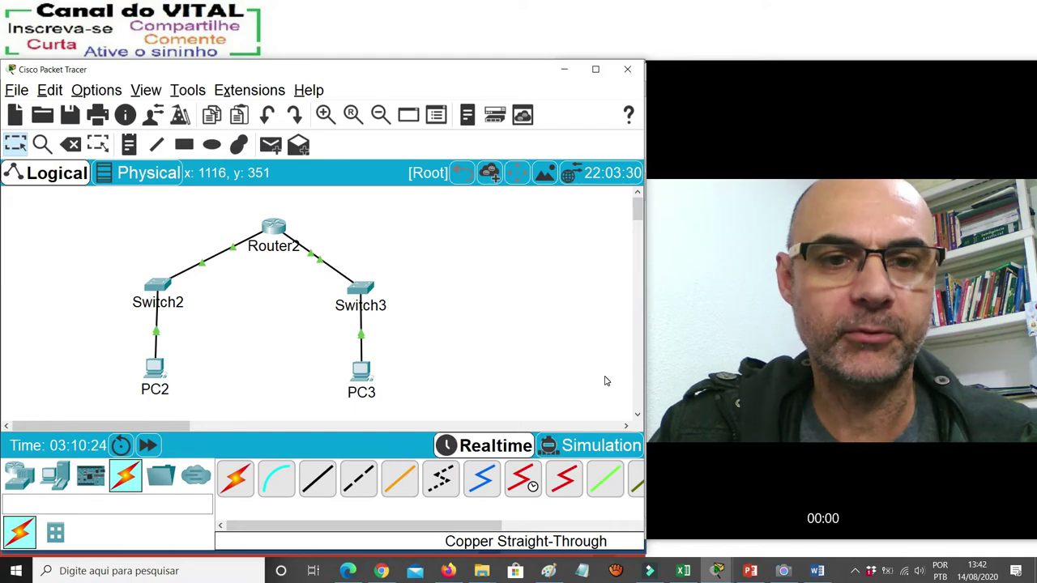
click(750, 572)
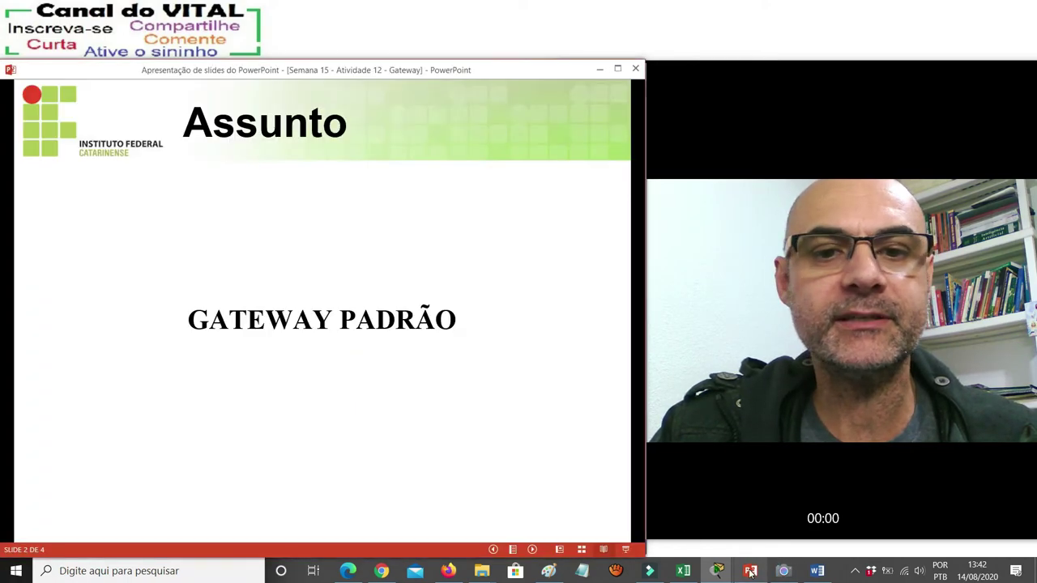
key(Right)
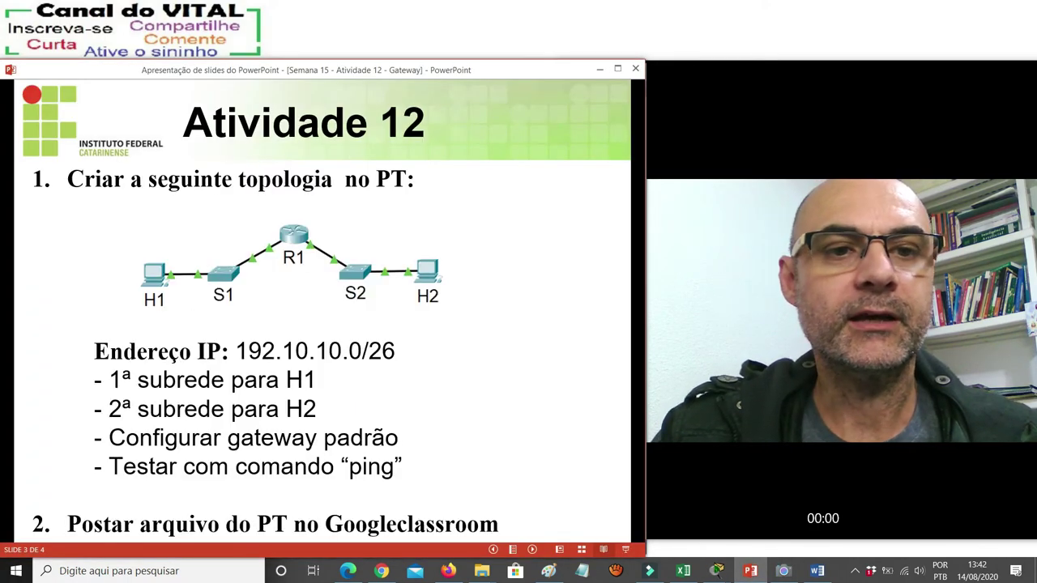